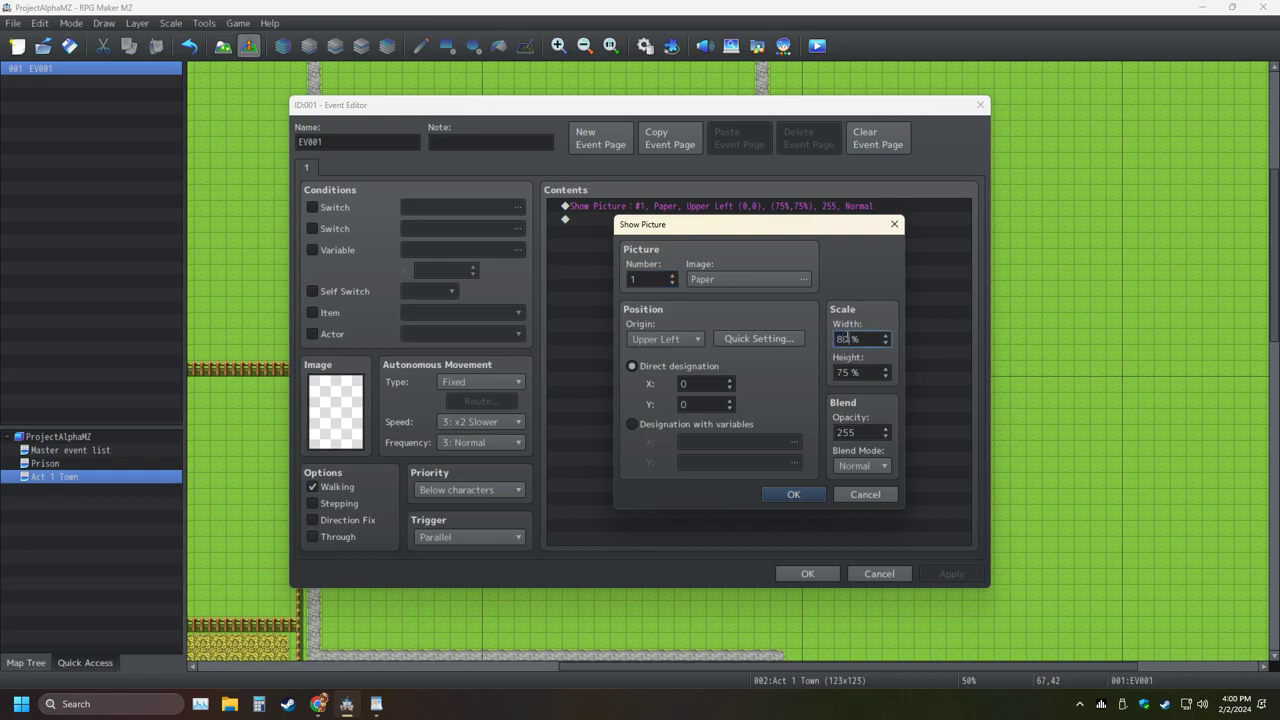
Set the Paper picture's width and height scale to 80% and save the event
key(Tab)
text(80)
key(Return)
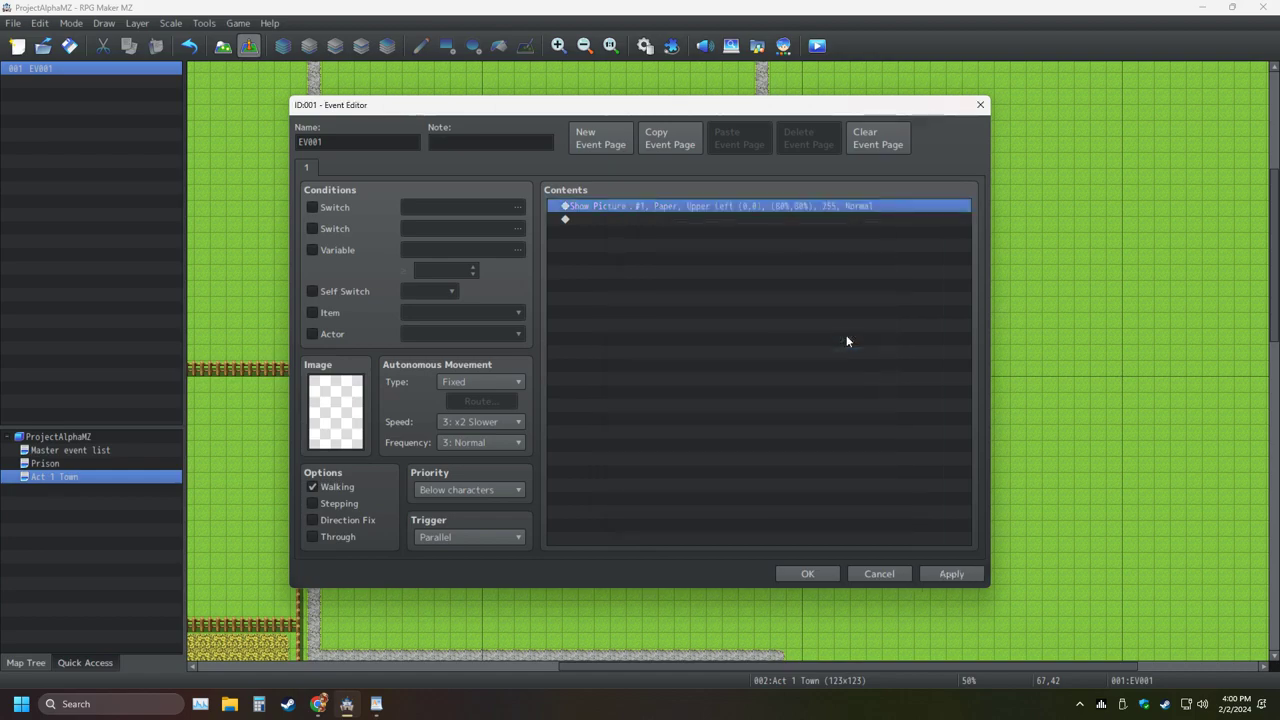
click(790, 584)
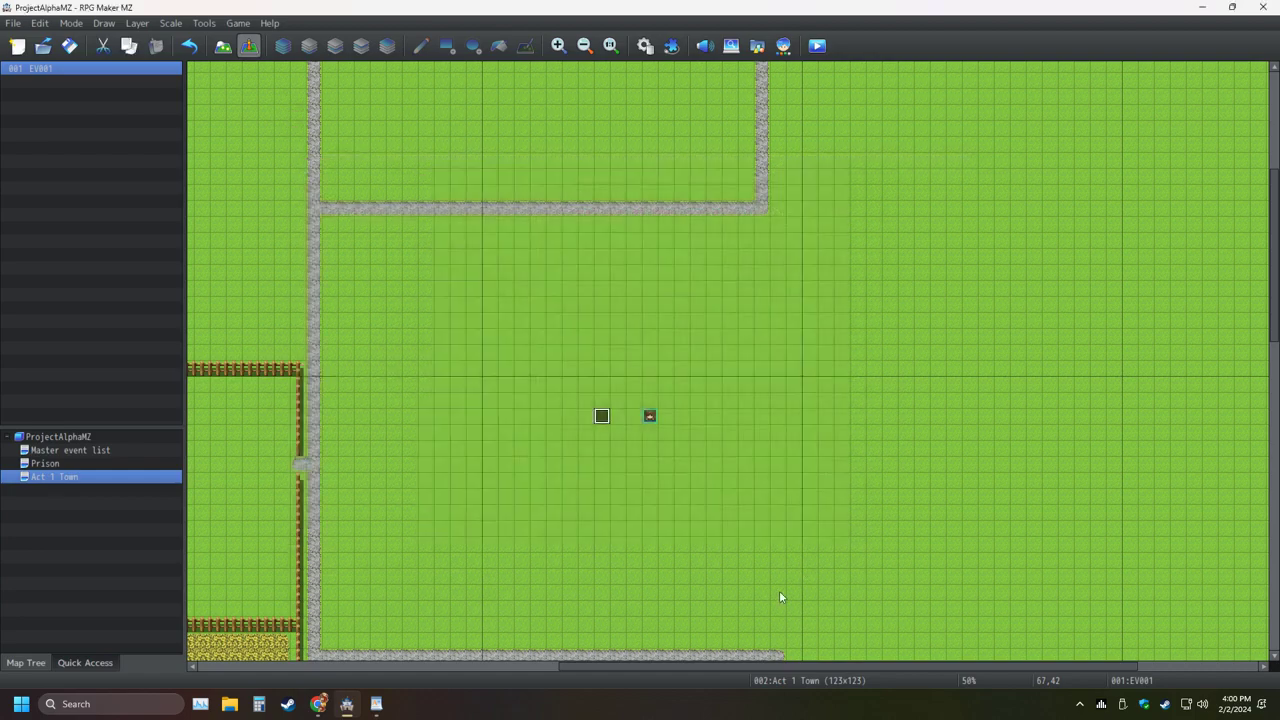
Playtest a new game to check the resized paper picture
click(817, 45)
key(Return)
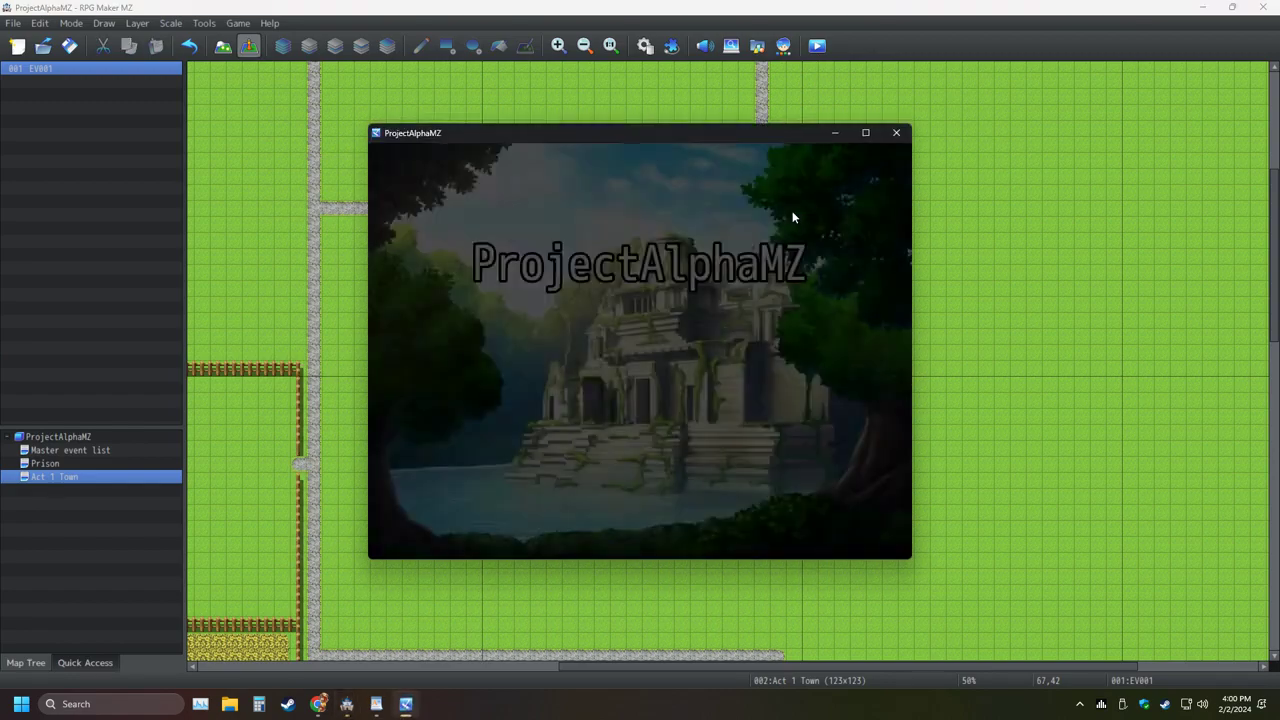
key(Return)
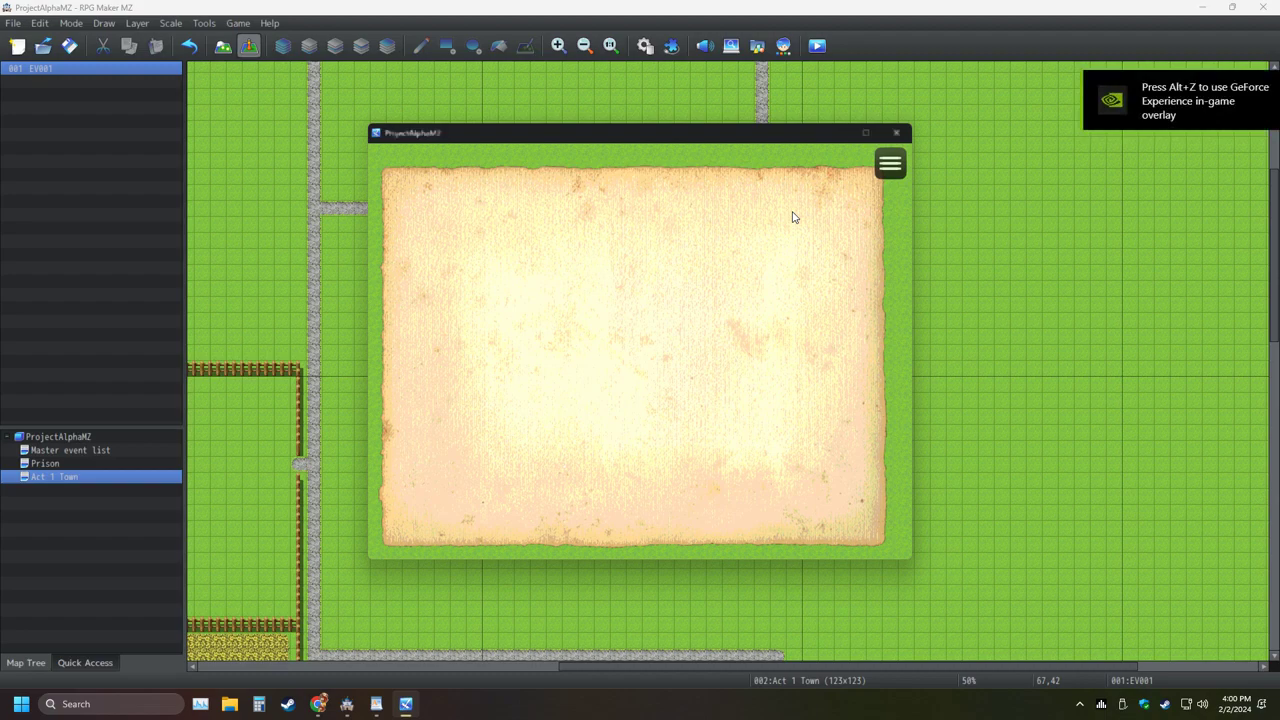
Switch to WordPad and add the note "I know it is bright, cant fix it" at the end of the document
key(alt+Tab)
key(alt+Tab)
key(Tab)
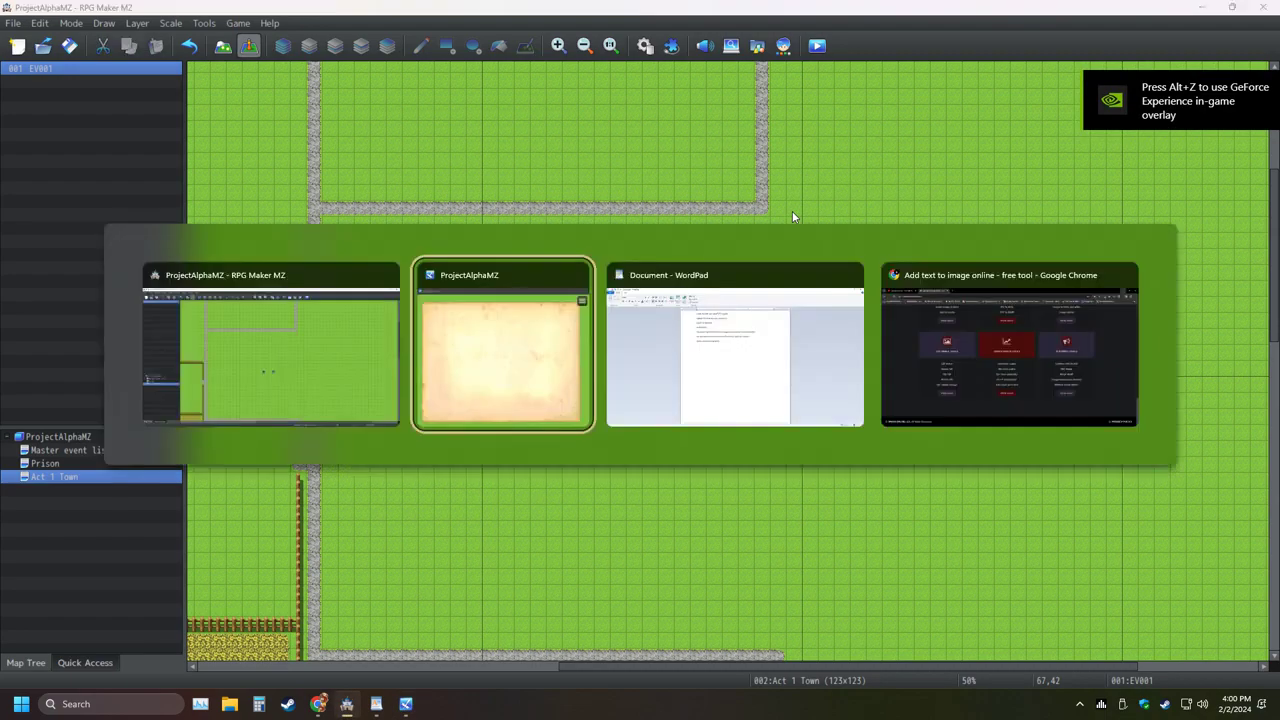
text(I kn)
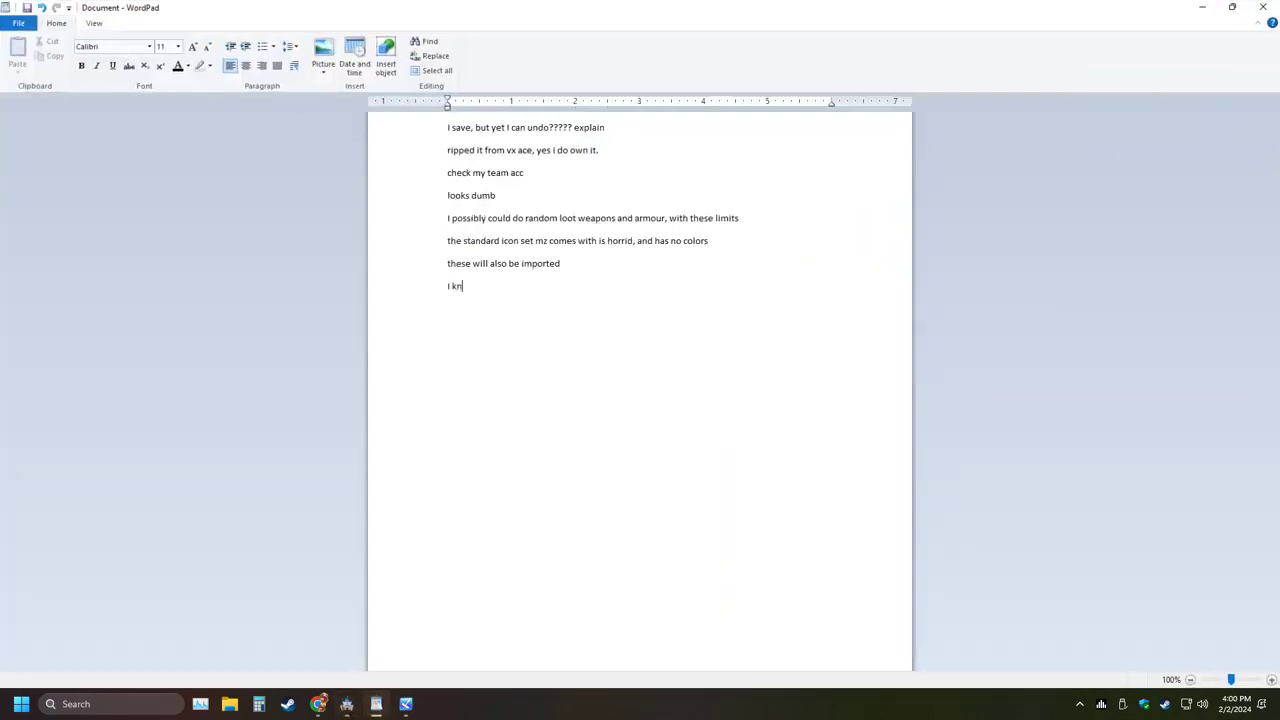
text(ow it is bright, cant fix it)
key(alt)
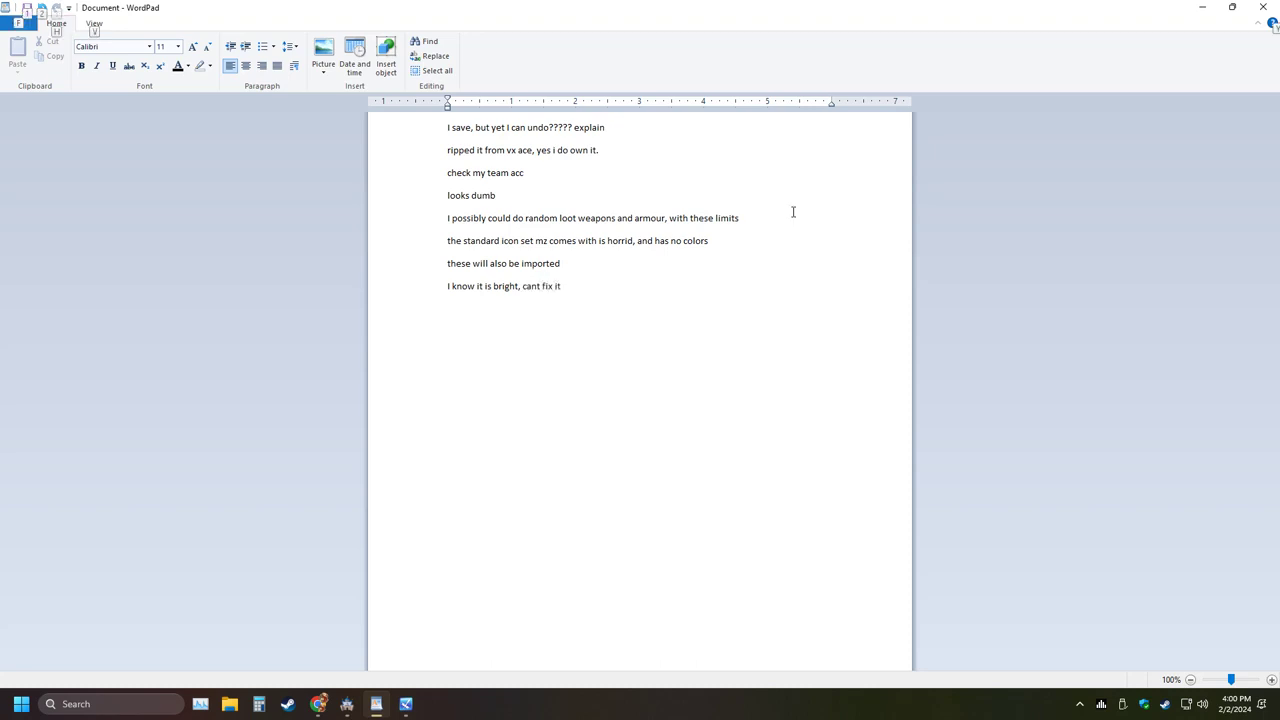
Back in RPG Maker MZ, copy the paper event from Act 1 Town and paste it into the Master event list map
key(alt+Tab)
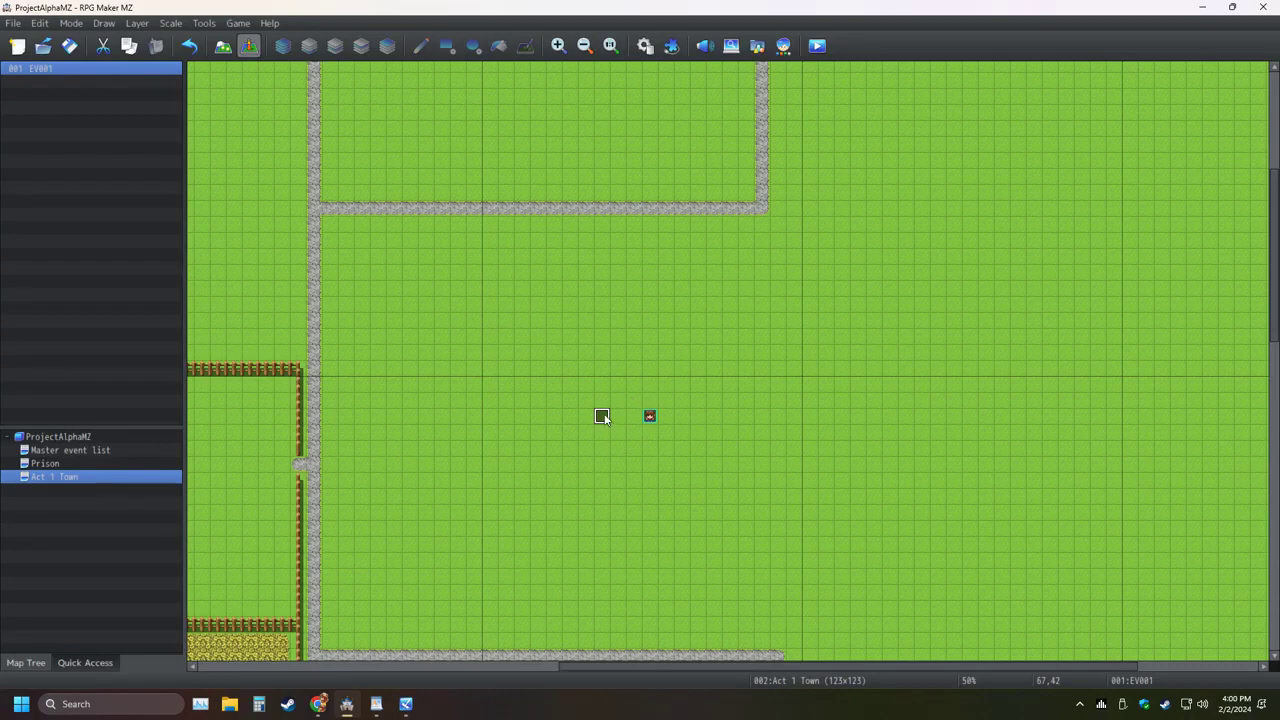
right_click(601, 415)
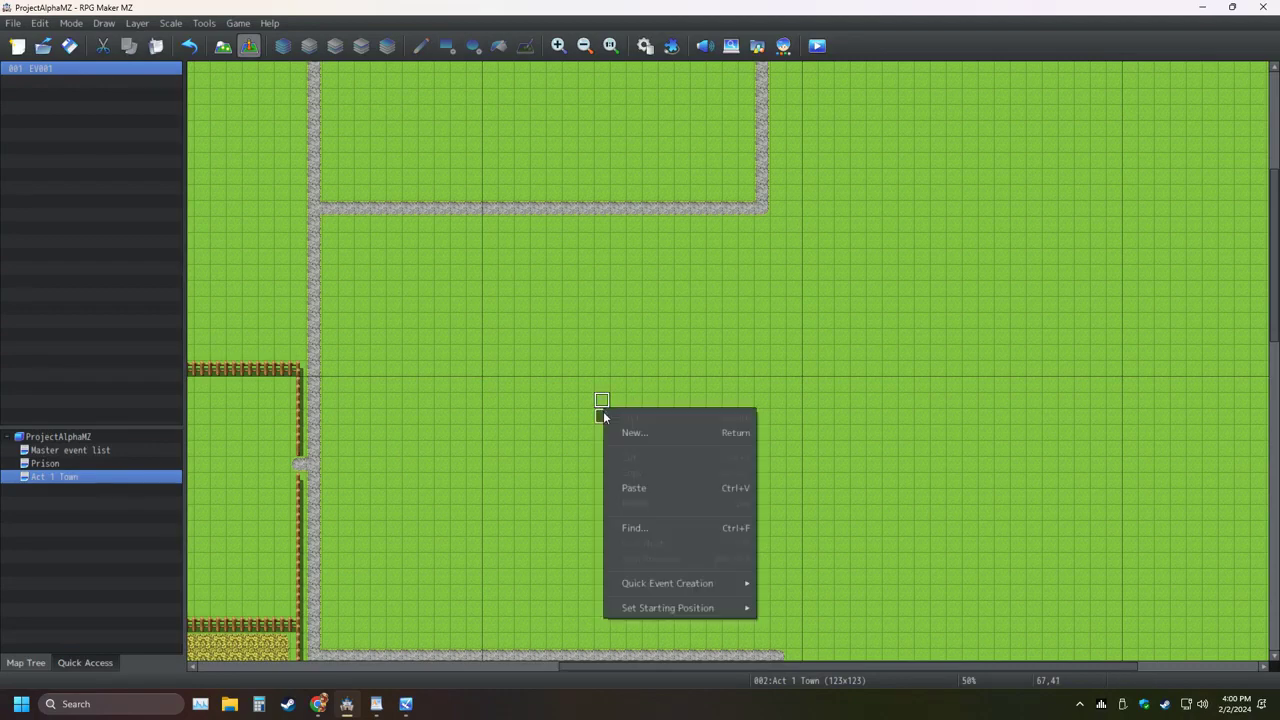
click(601, 416)
right_click(601, 415)
click(550, 466)
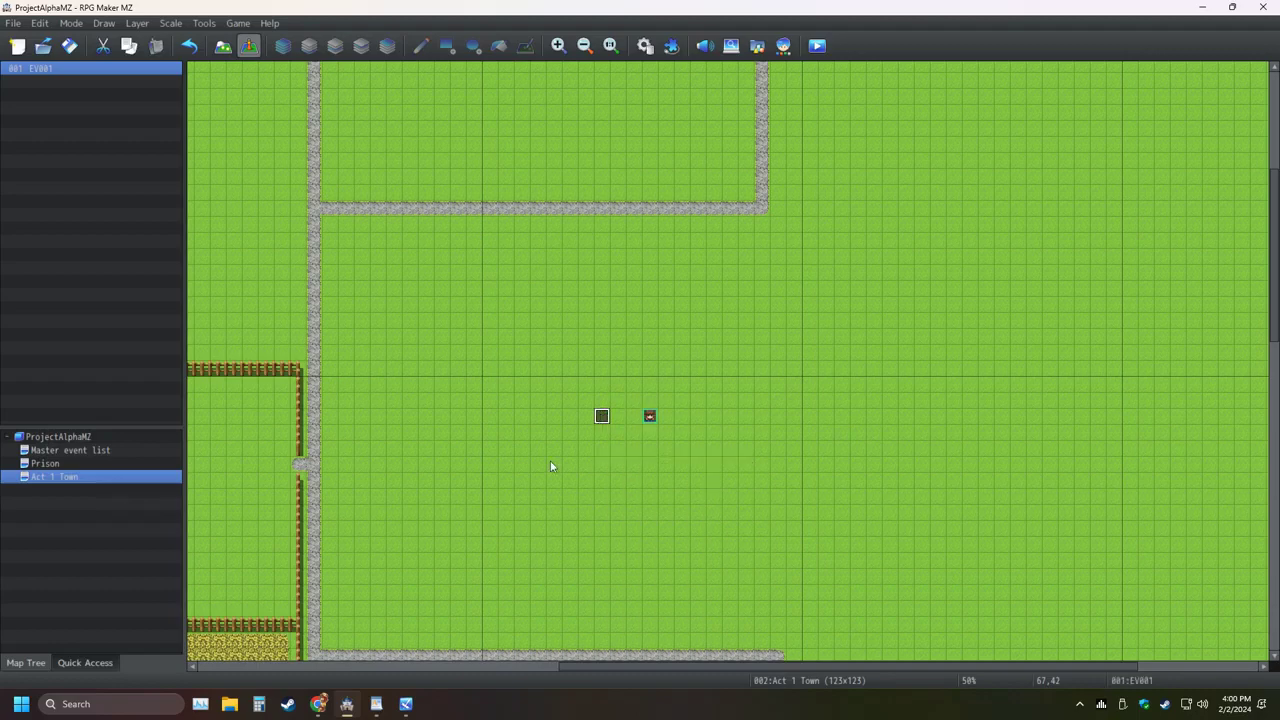
click(132, 452)
right_click(330, 233)
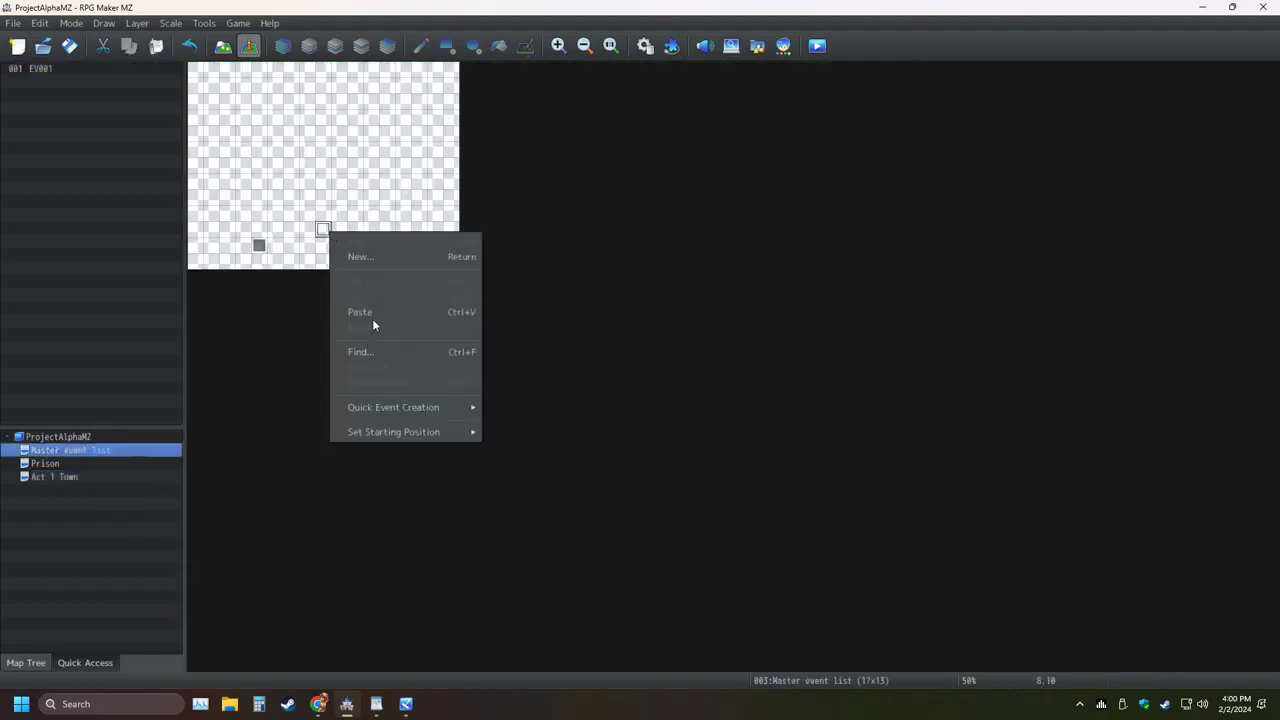
click(373, 316)
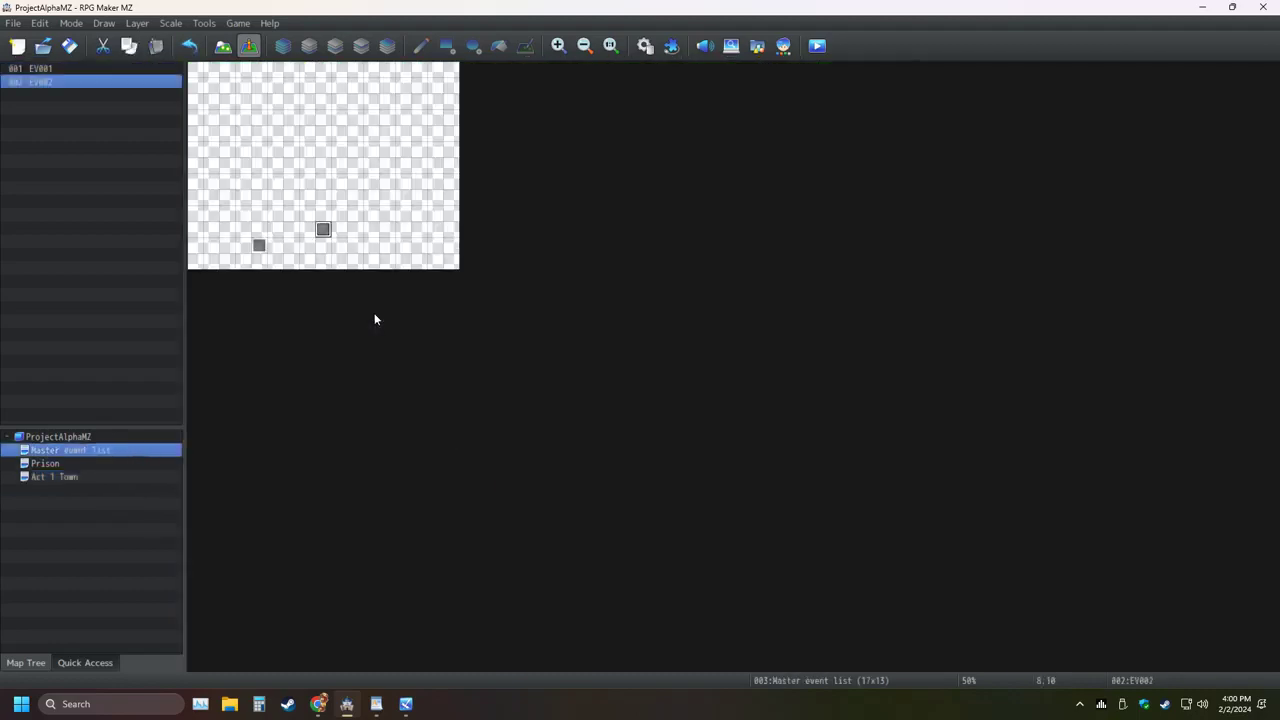
Rename event 001 on the Master event list map as Master Book Event
click(40, 69)
right_click(68, 69)
click(94, 82)
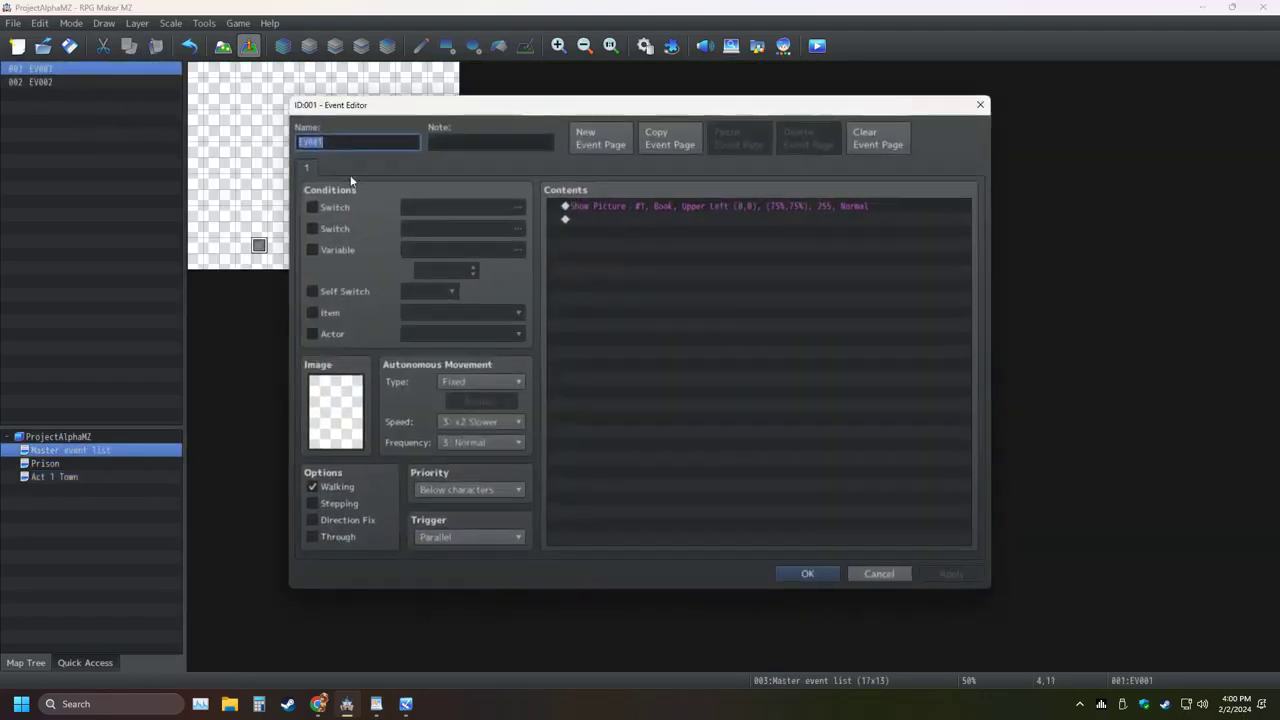
click(361, 146)
double_click(362, 146)
text(Maste)
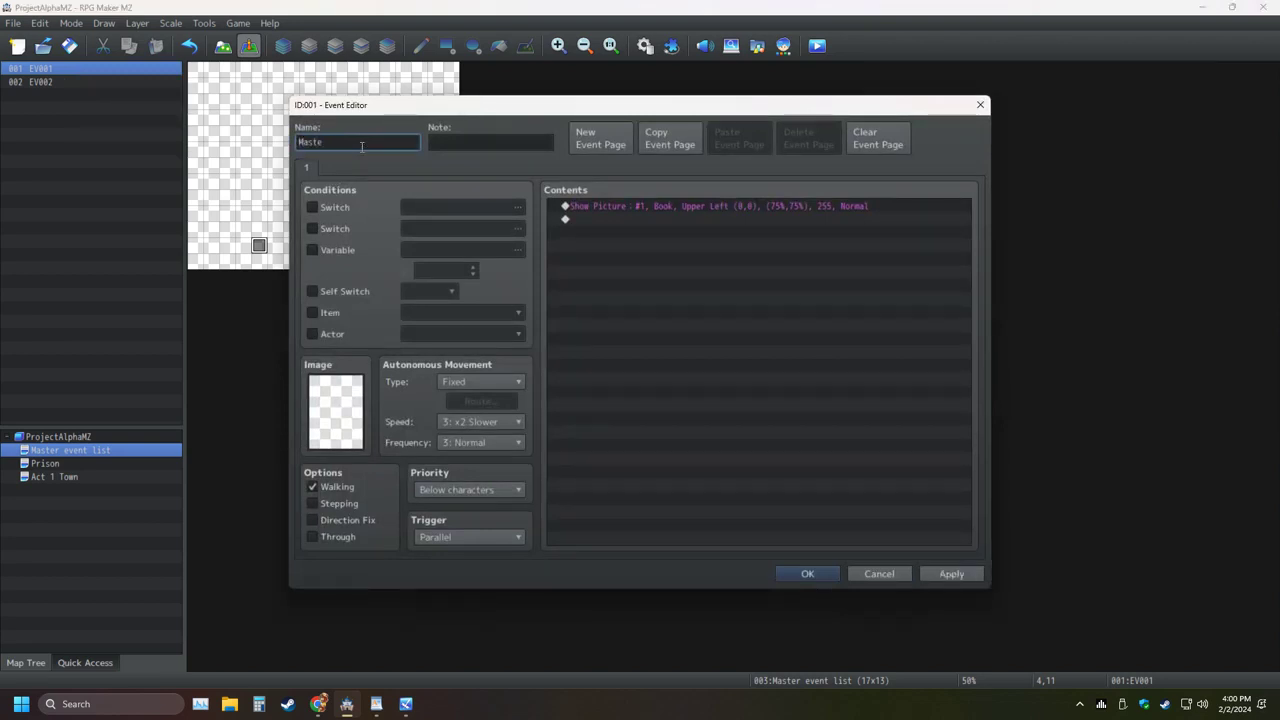
text(r Book)
key(BackSpace)
text(k Event)
key(Return)
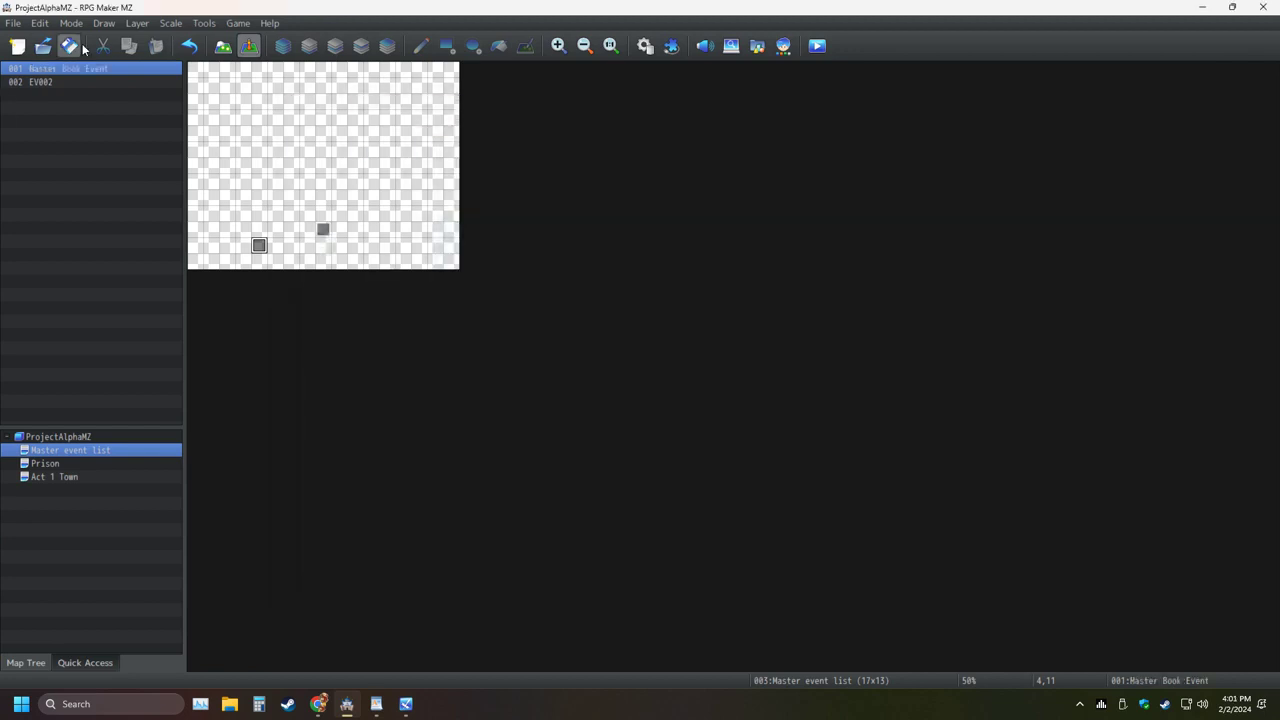
Rename event 002 on the Master event list map as Master Paper Event
double_click(71, 84)
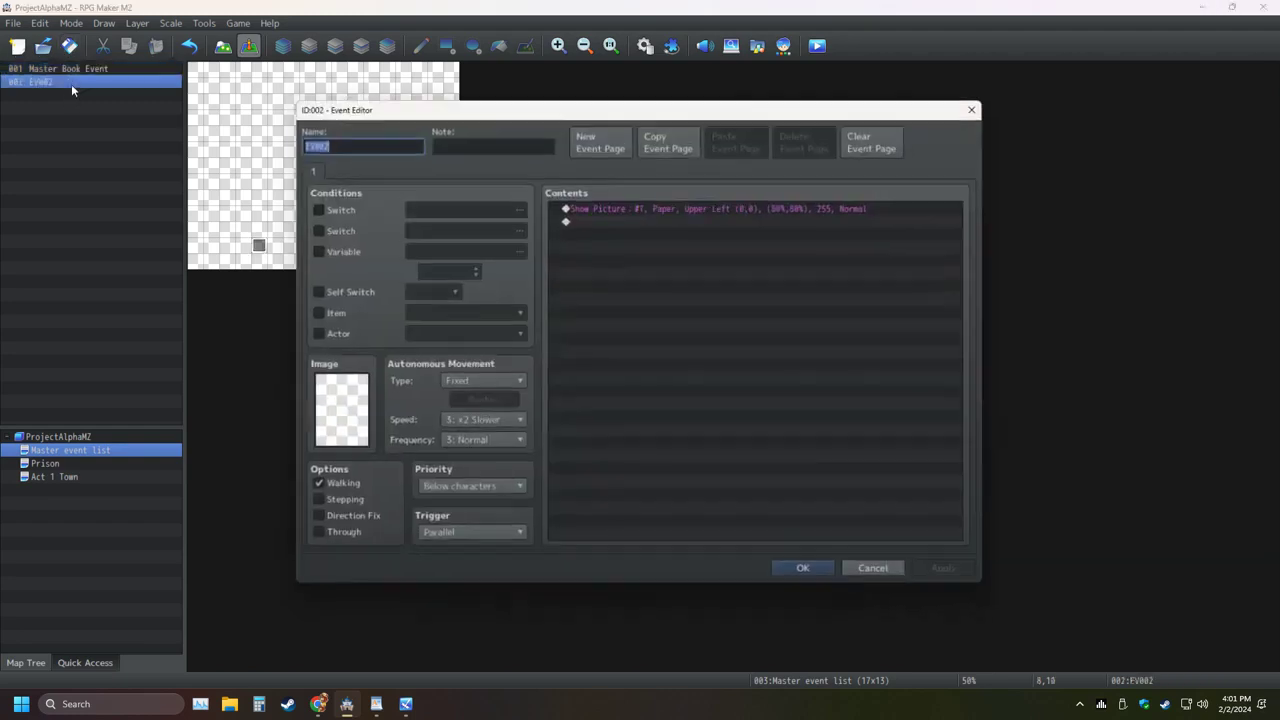
text(Ma)
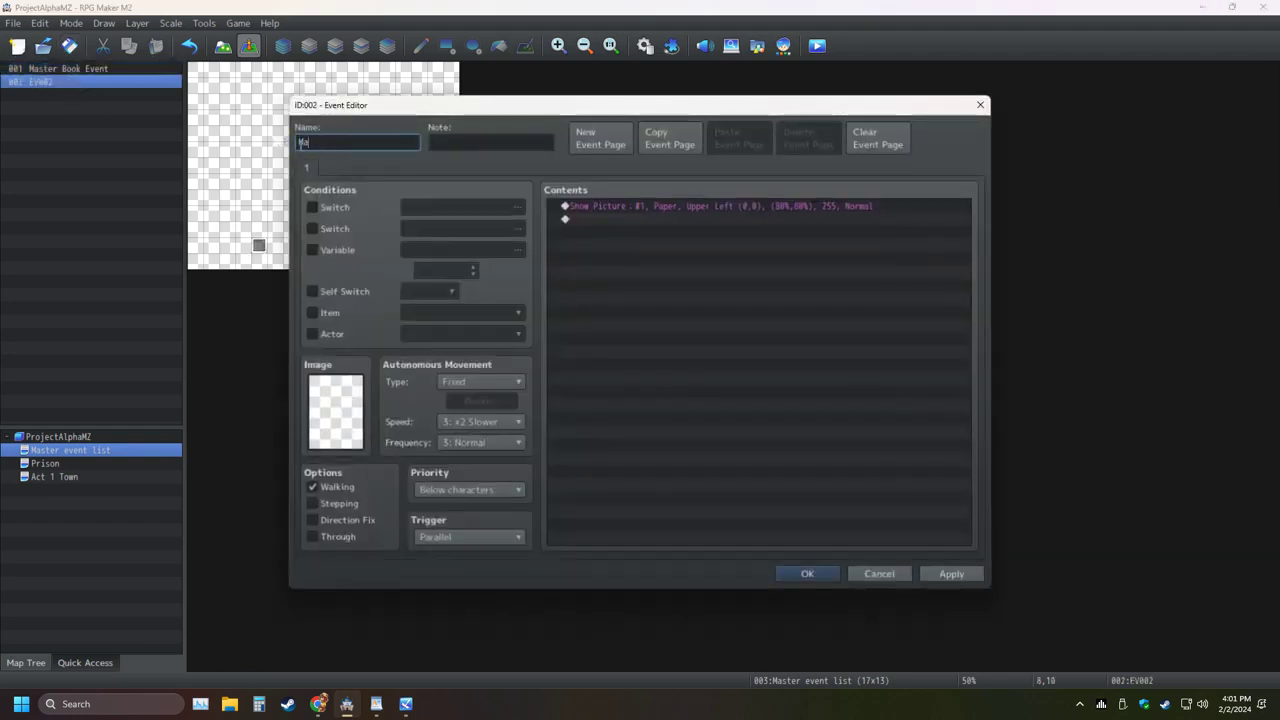
text(ster Pa)
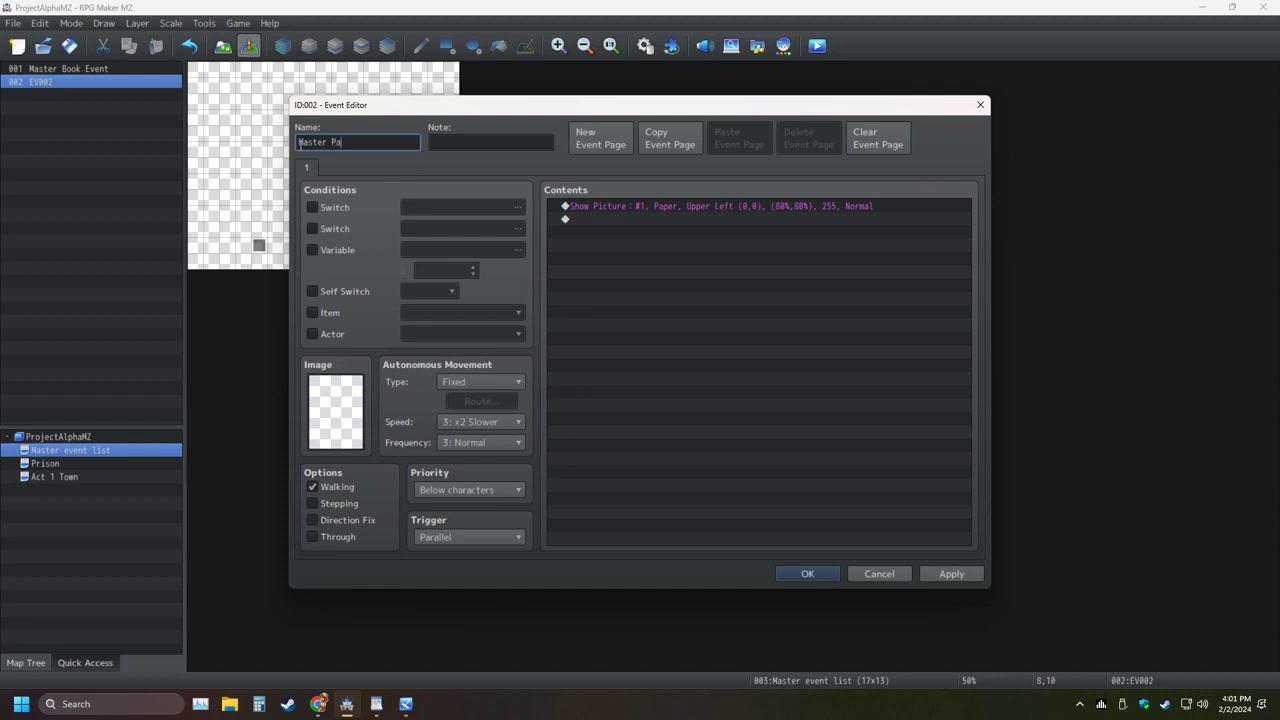
text(per Event)
key(Return)
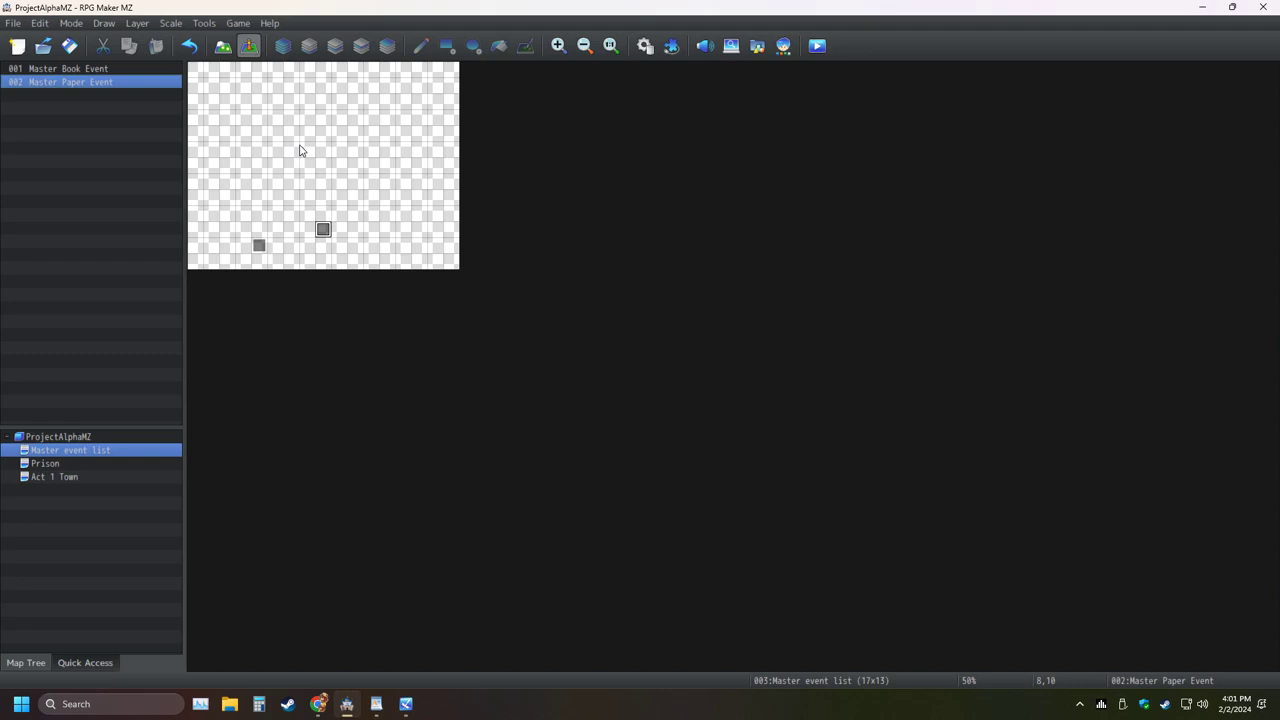
Close the running playtest window and return to the RPG Maker MZ editor
key(alt+Tab)
key(alt+Tab)
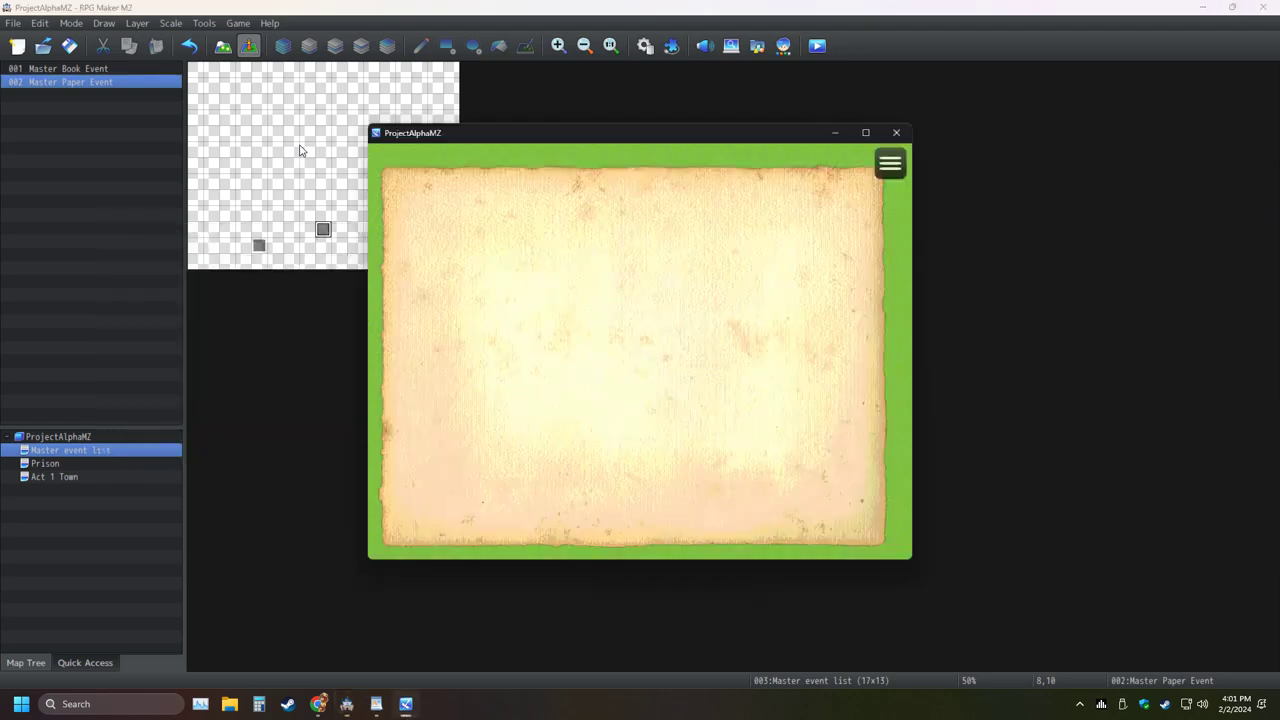
click(896, 132)
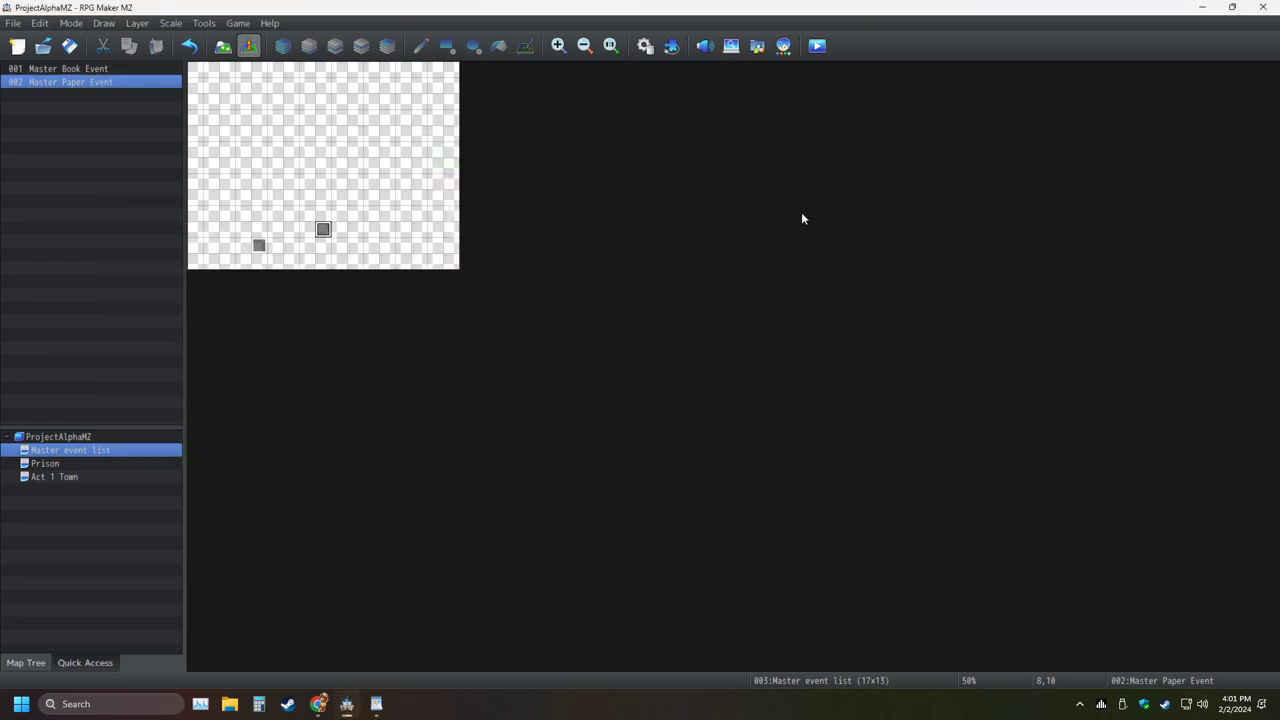
key(alt+Tab)
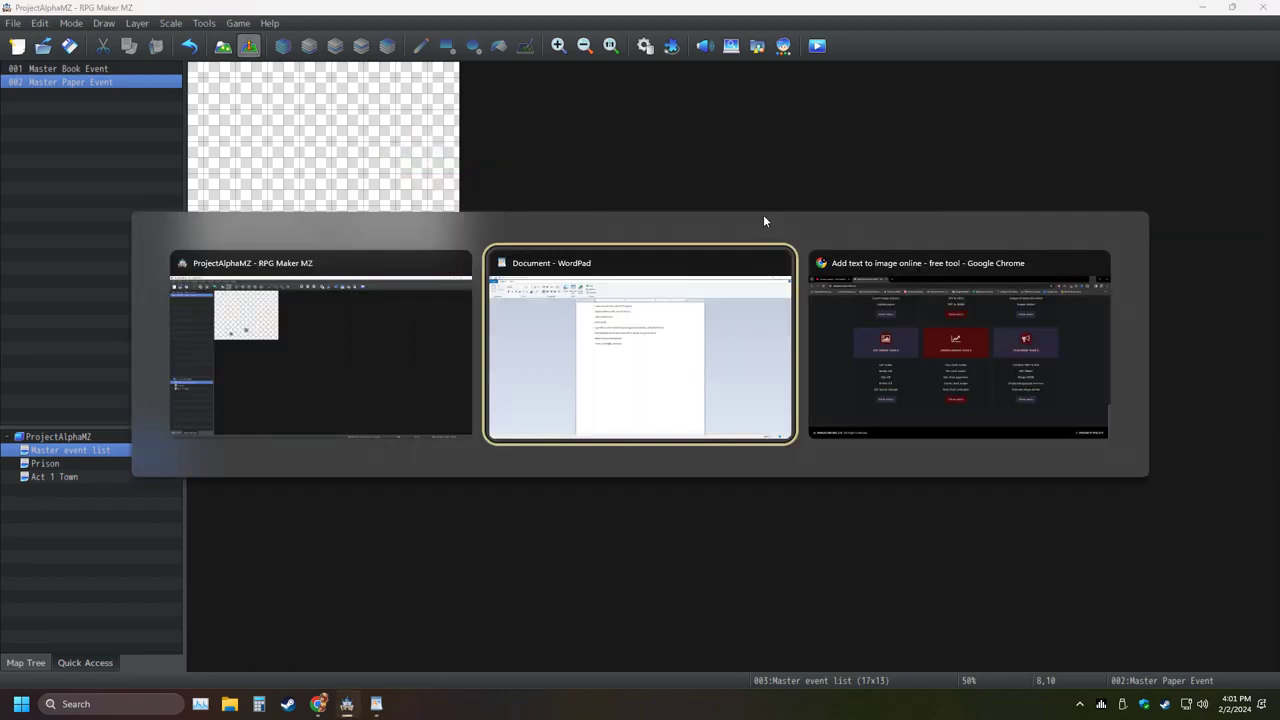
click(297, 326)
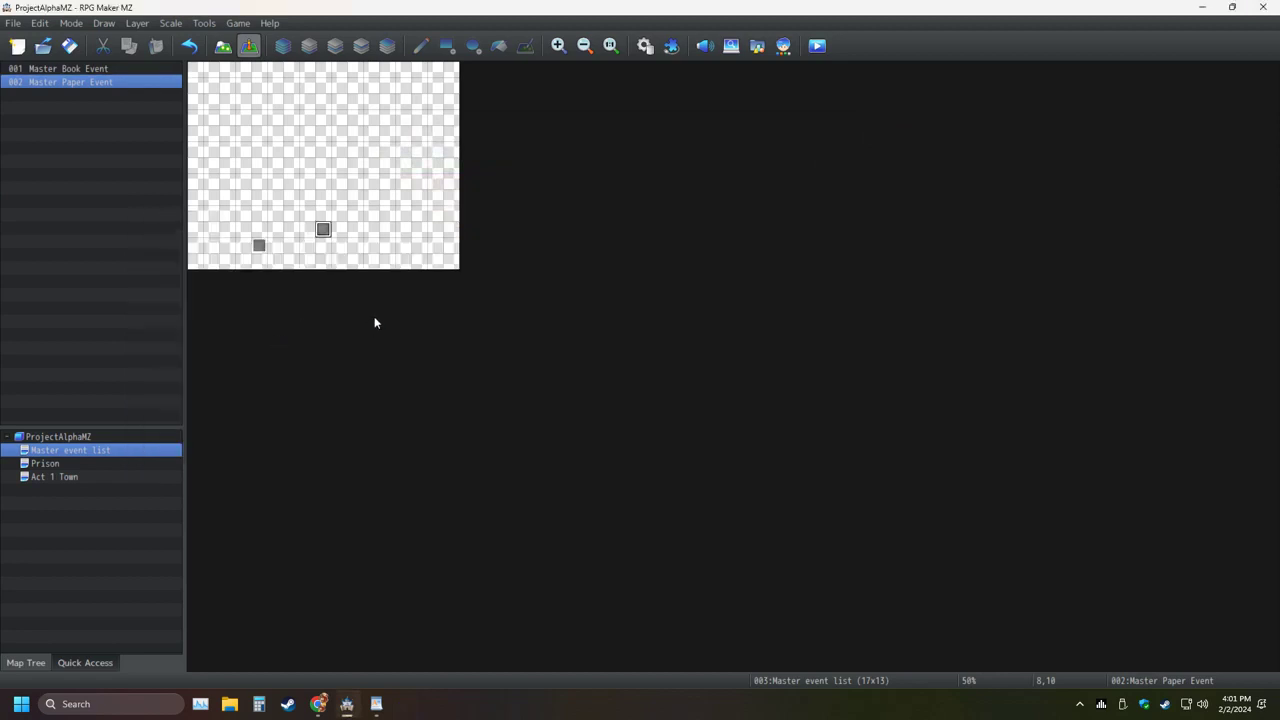
Delete the paper event and the player's starting position from the Act 1 Town map
click(42, 477)
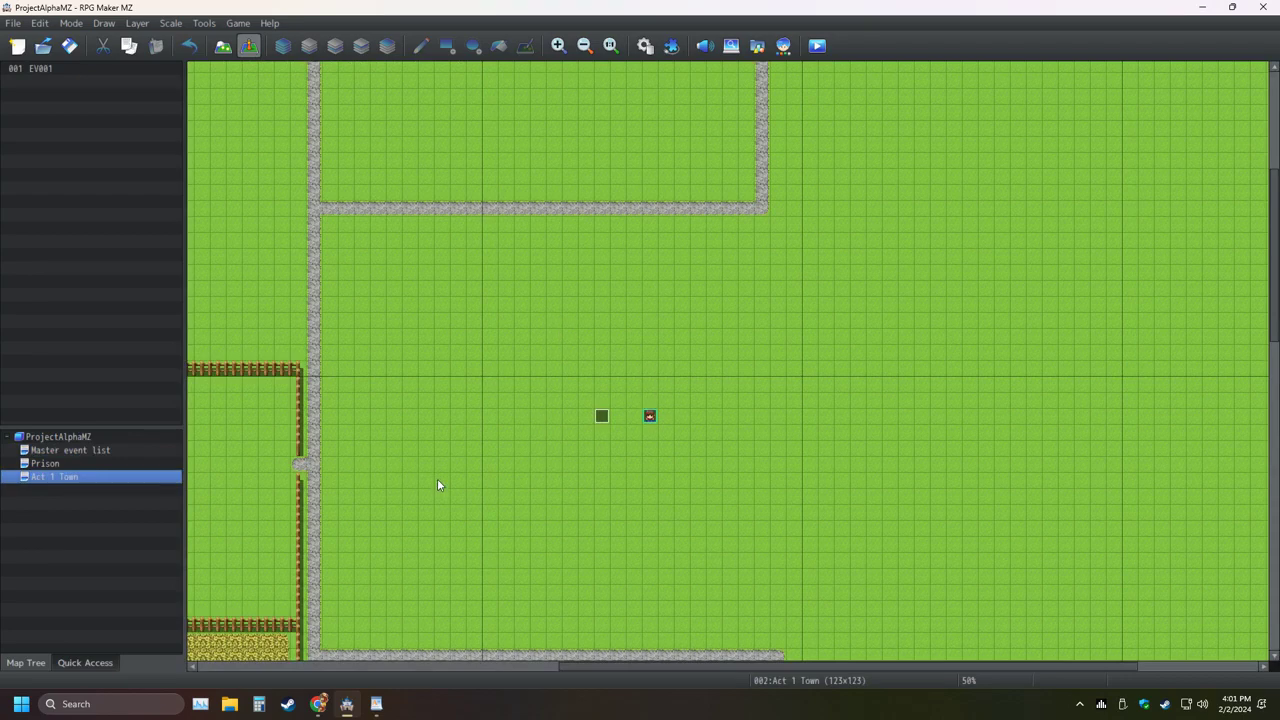
click(602, 417)
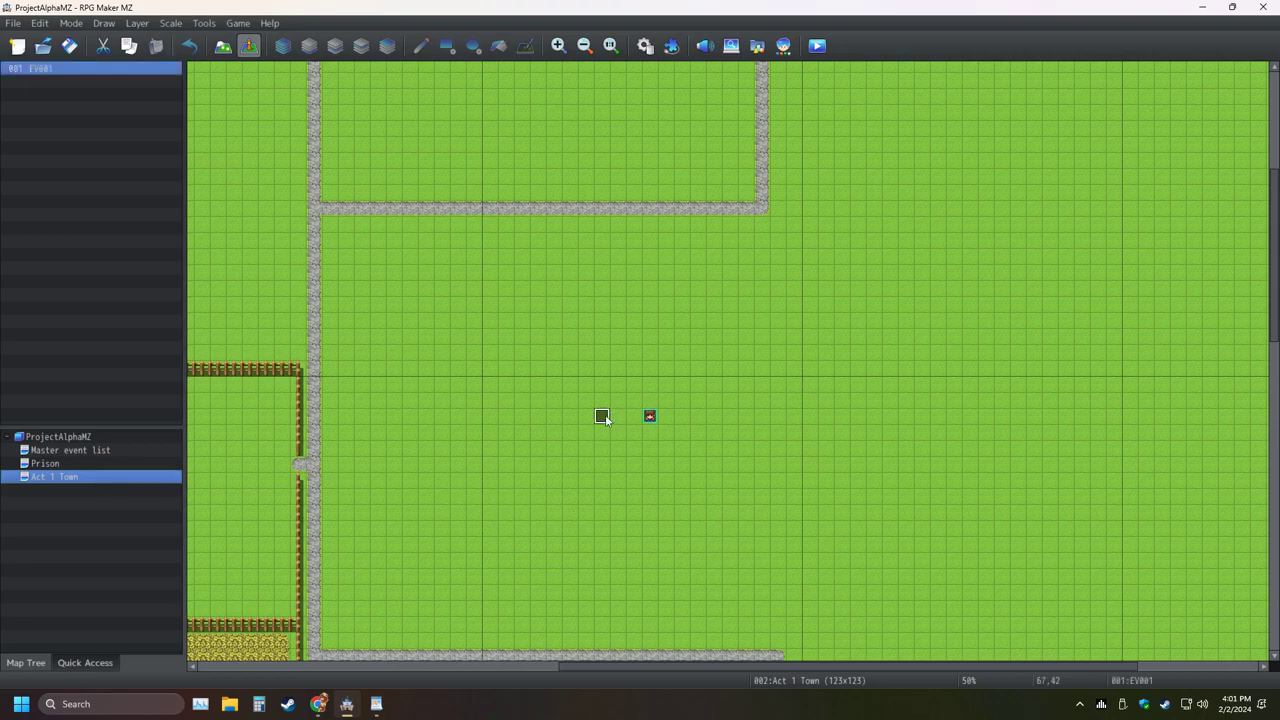
key(Delete)
click(650, 417)
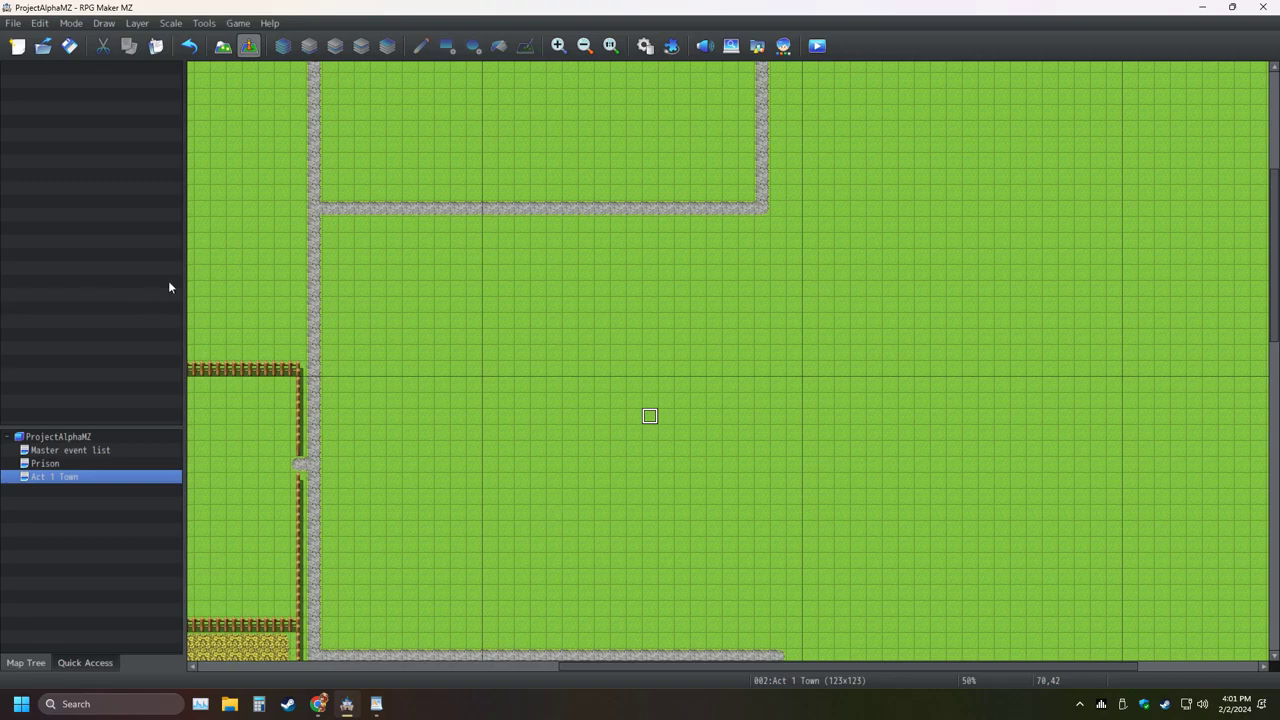
Switch to map drawing mode and review the buildings and empty plots across the Act 1 Town map
click(223, 46)
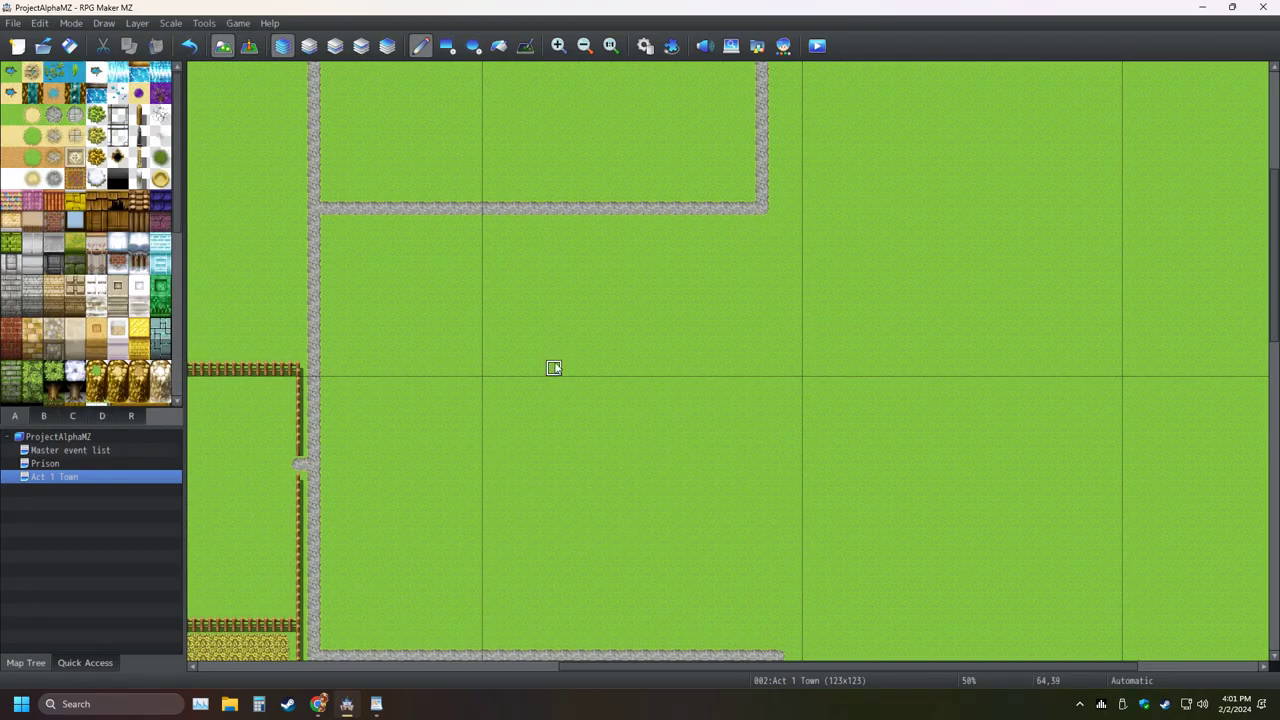
ctrl+scroll(554, 365, down, 1)
ctrl+scroll(575, 360, down, 1)
ctrl+scroll(597, 361, up, 1)
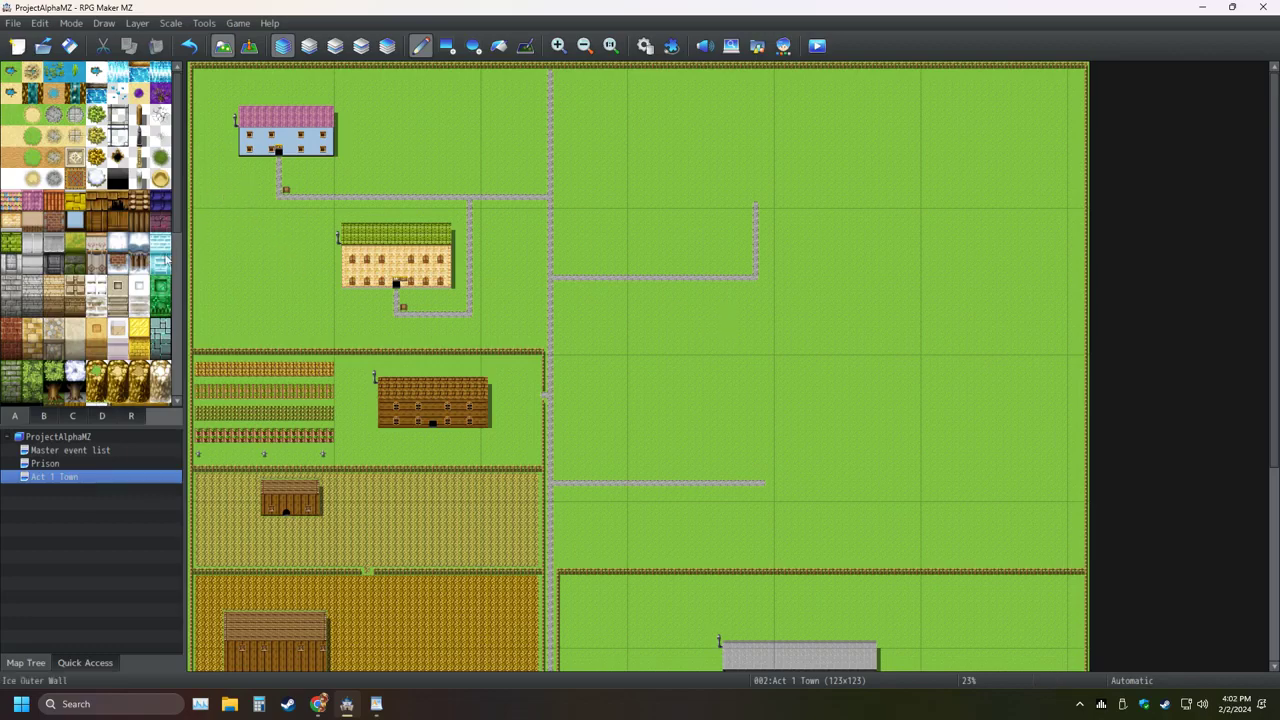
middle_click(600, 338)
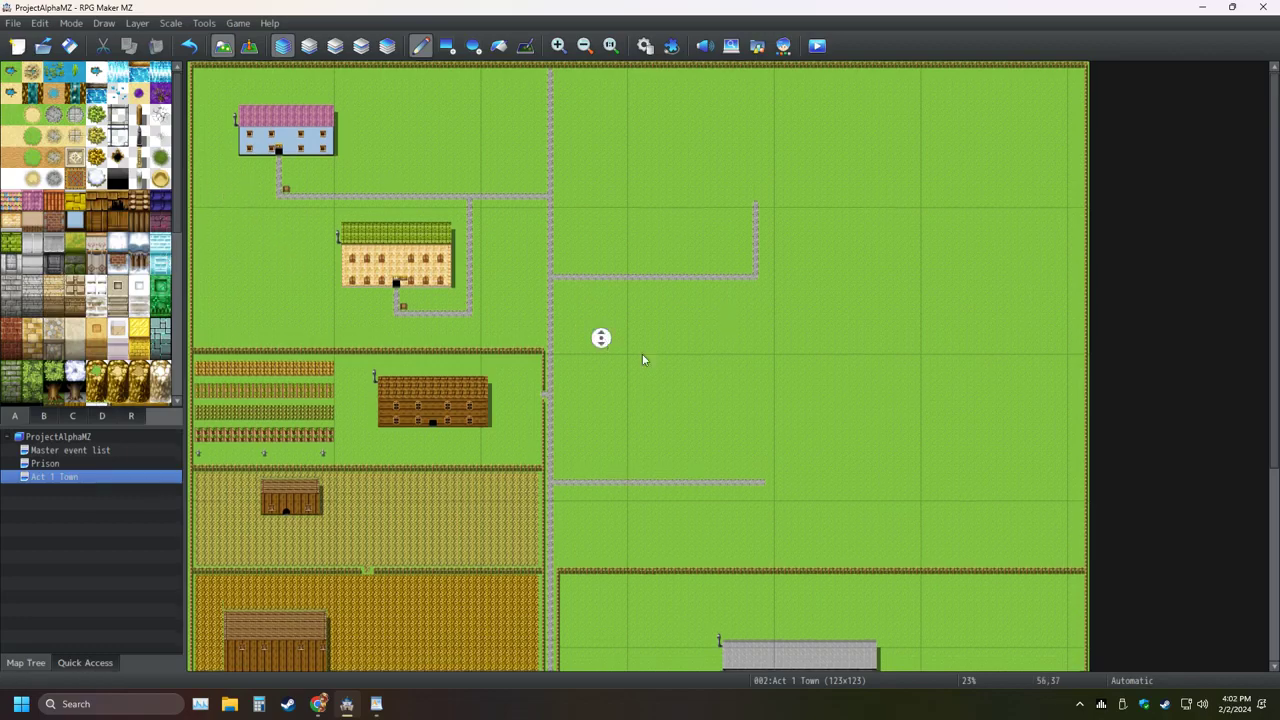
middle_click(866, 428)
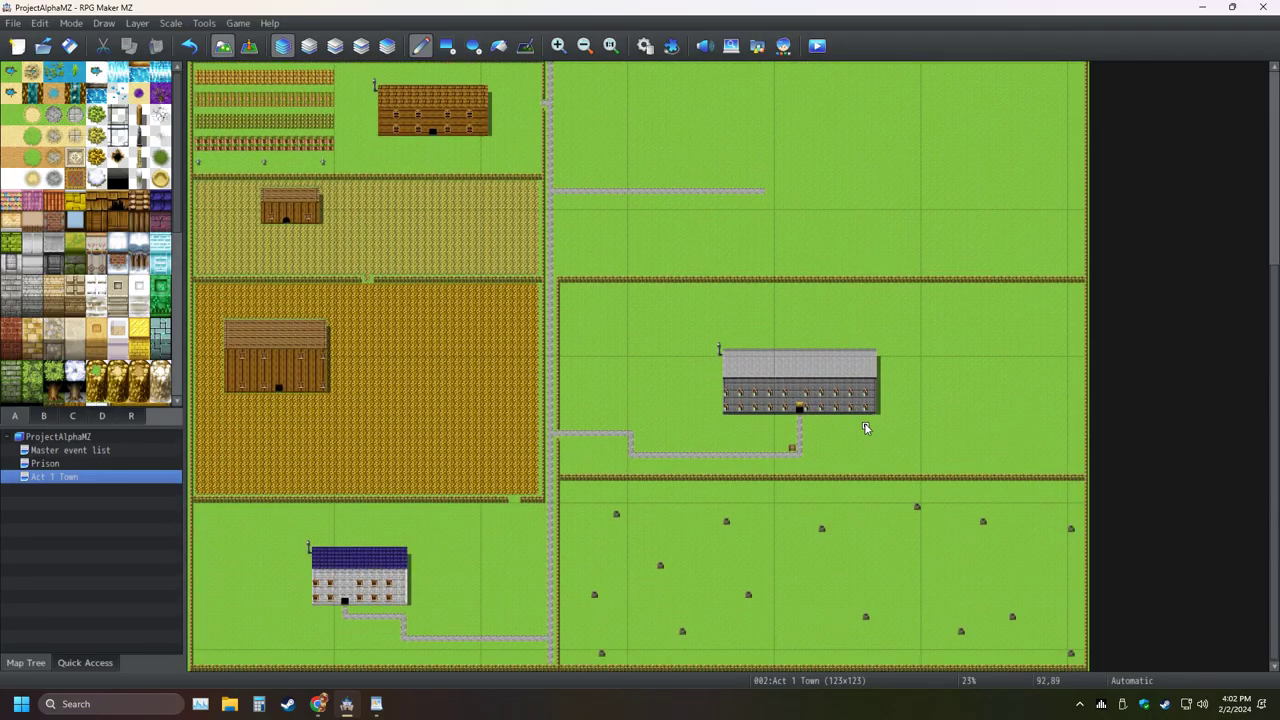
middle_click(857, 423)
middle_click(829, 293)
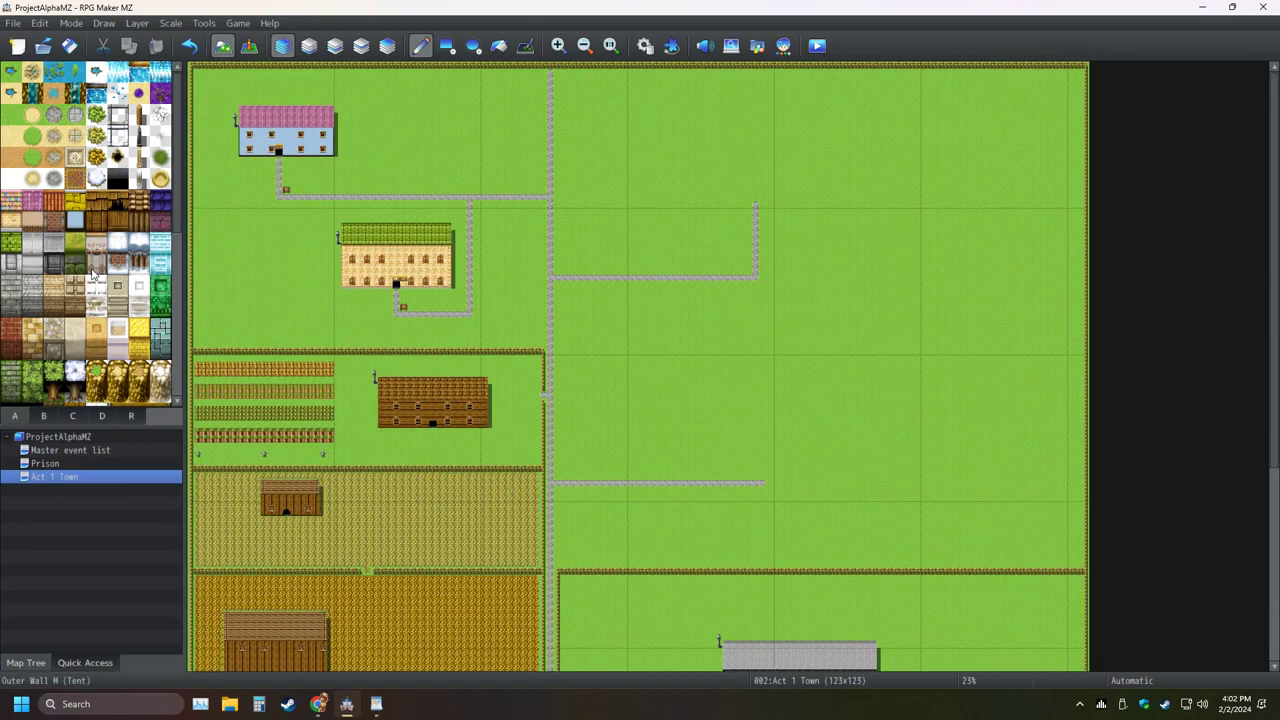
Look through the terrain, wall and building-detail tiles available for the next Act 1 Town building
click(75, 218)
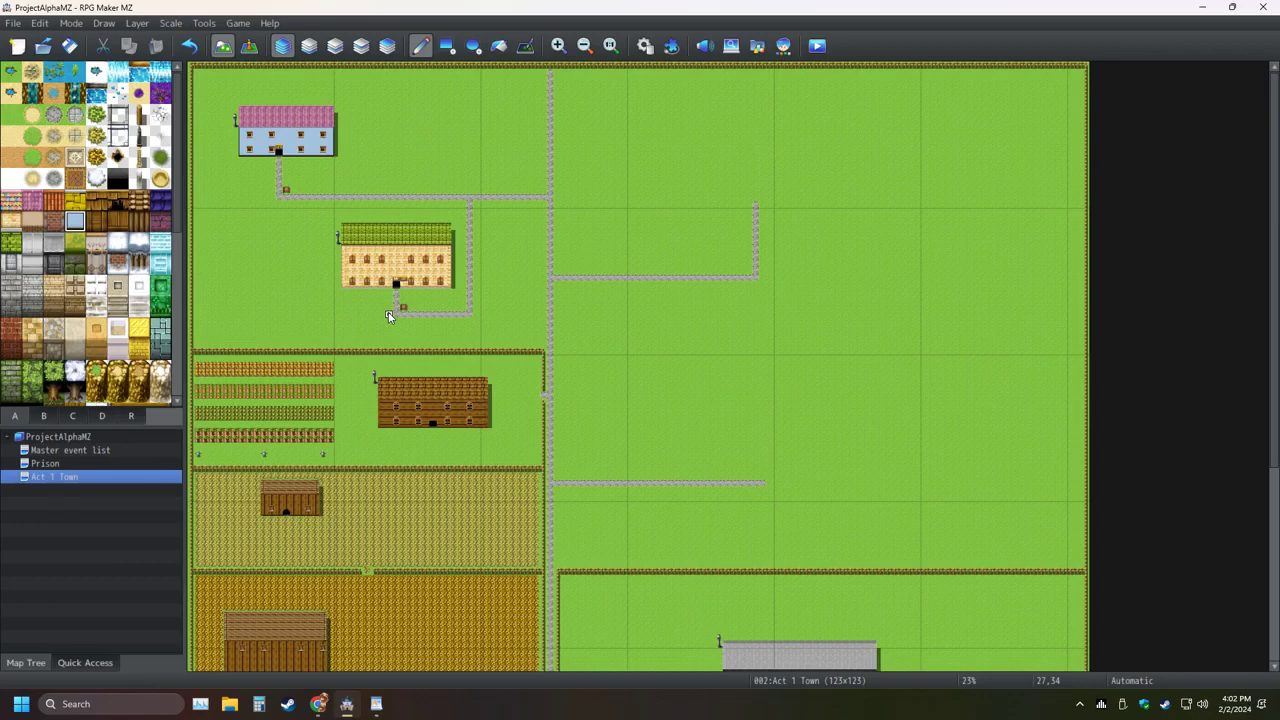
scroll(114, 289, down, 8)
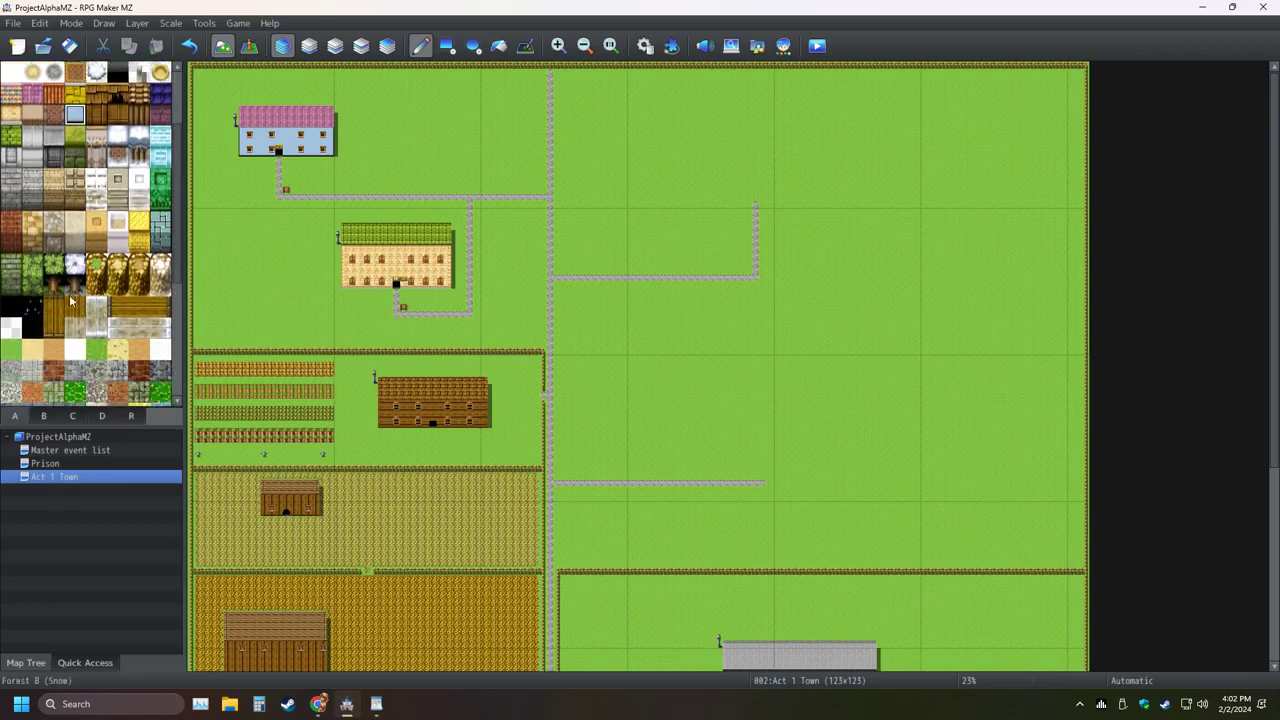
scroll(114, 289, down, 5)
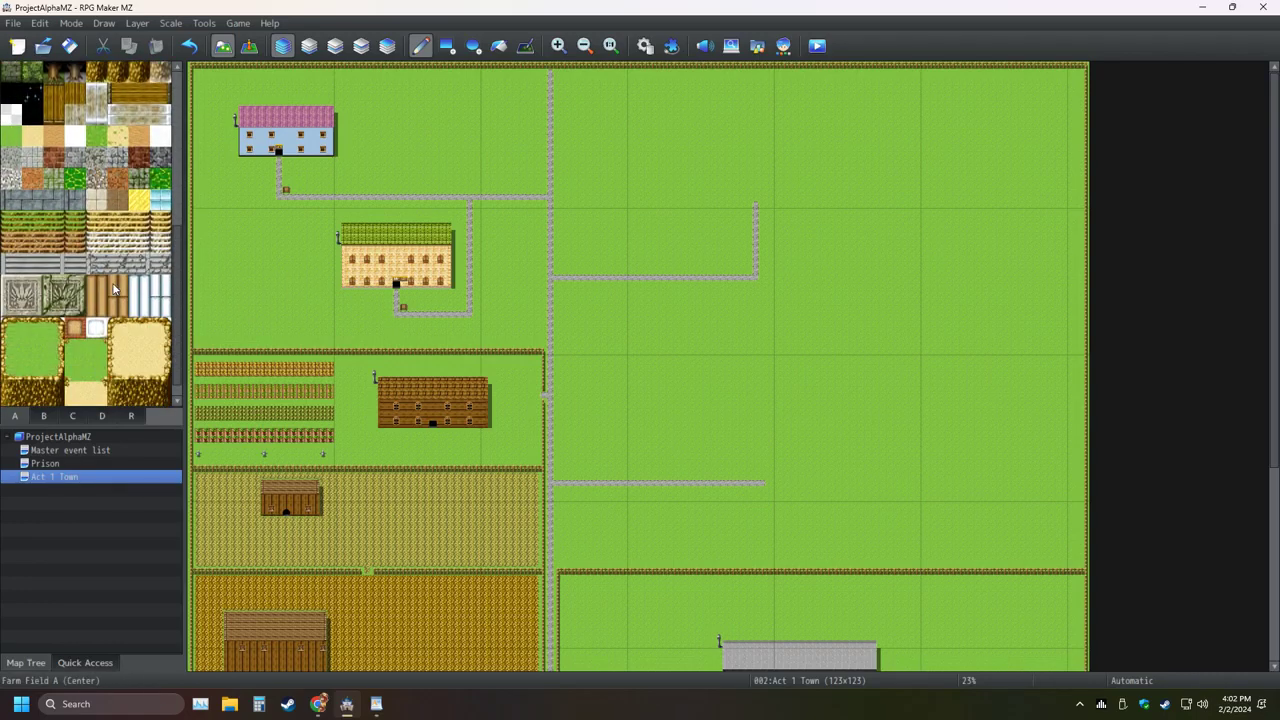
click(43, 415)
scroll(50, 419, up, 2)
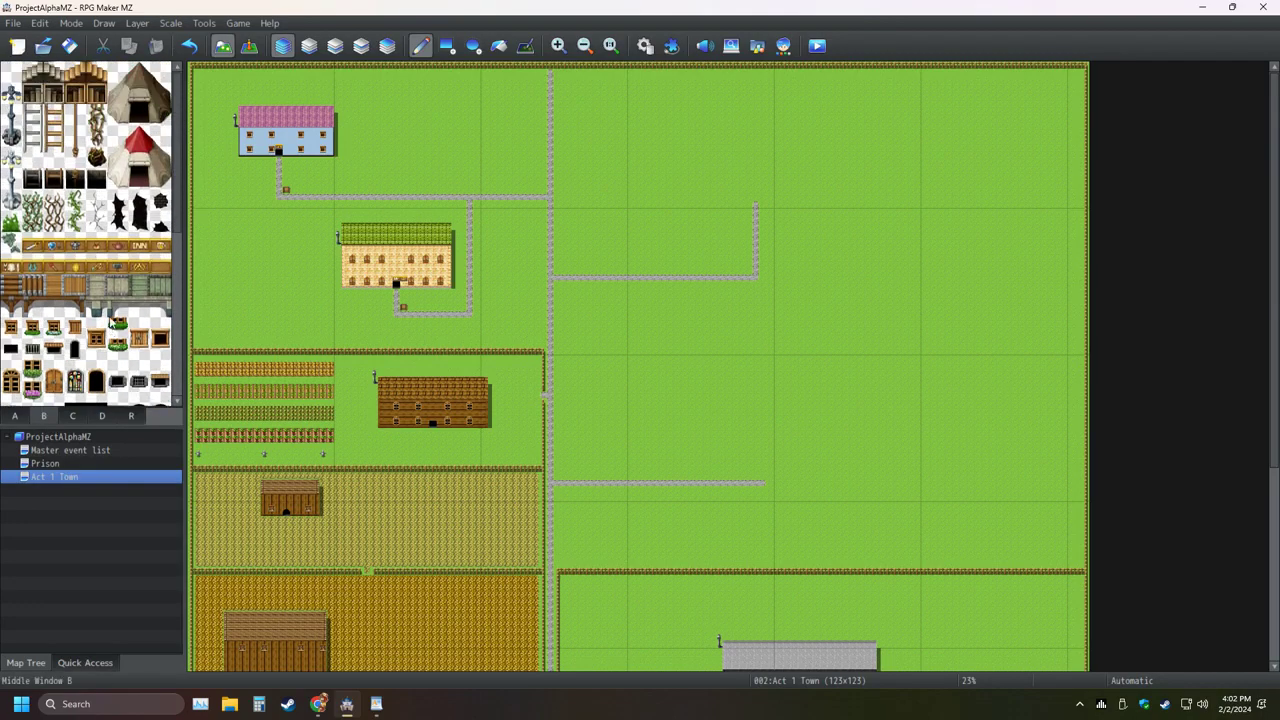
click(24, 415)
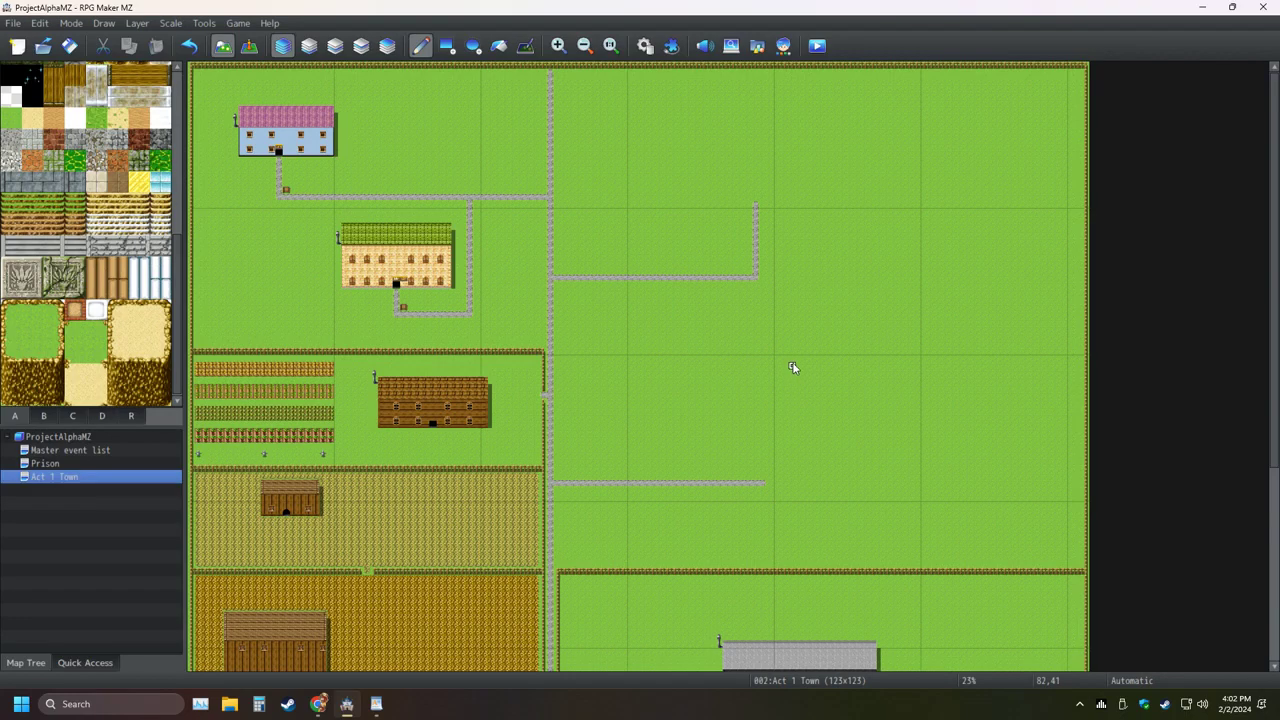
Save the project, switch to the Prison map and return to the Act 1 Town map
click(69, 45)
click(90, 465)
click(90, 476)
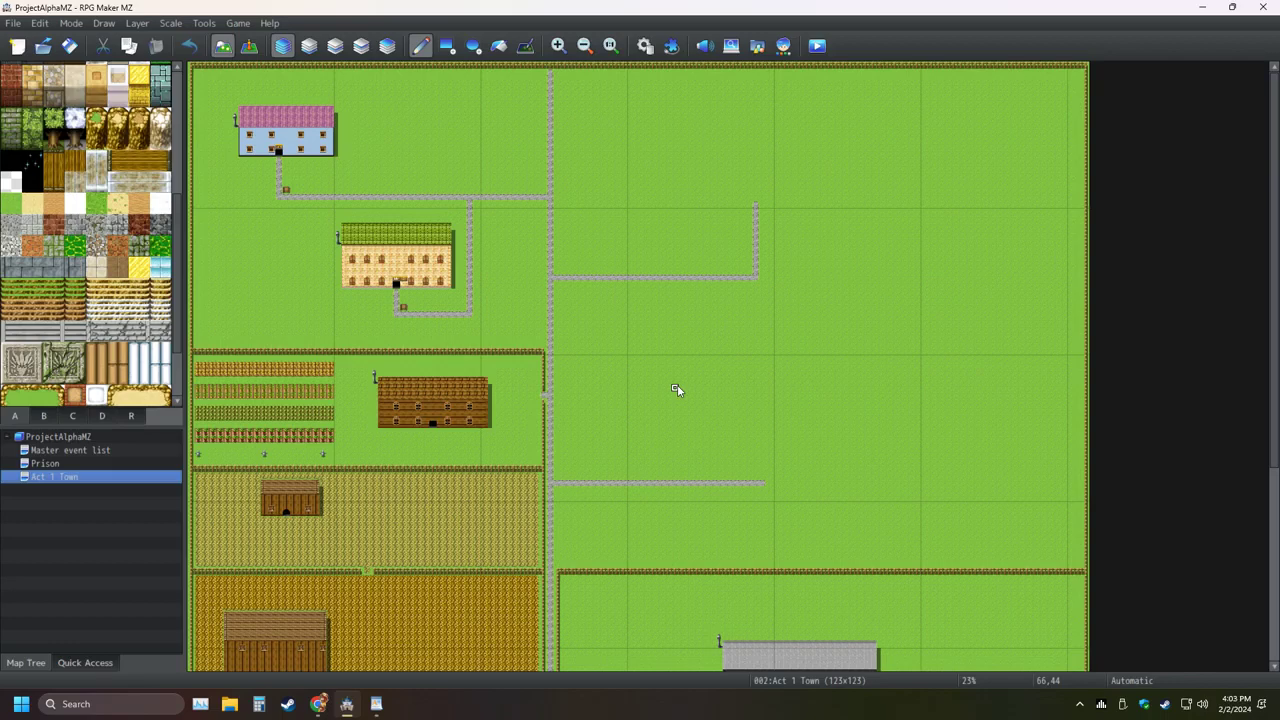
Check the project's current Corescript version without overwriting it
click(238, 23)
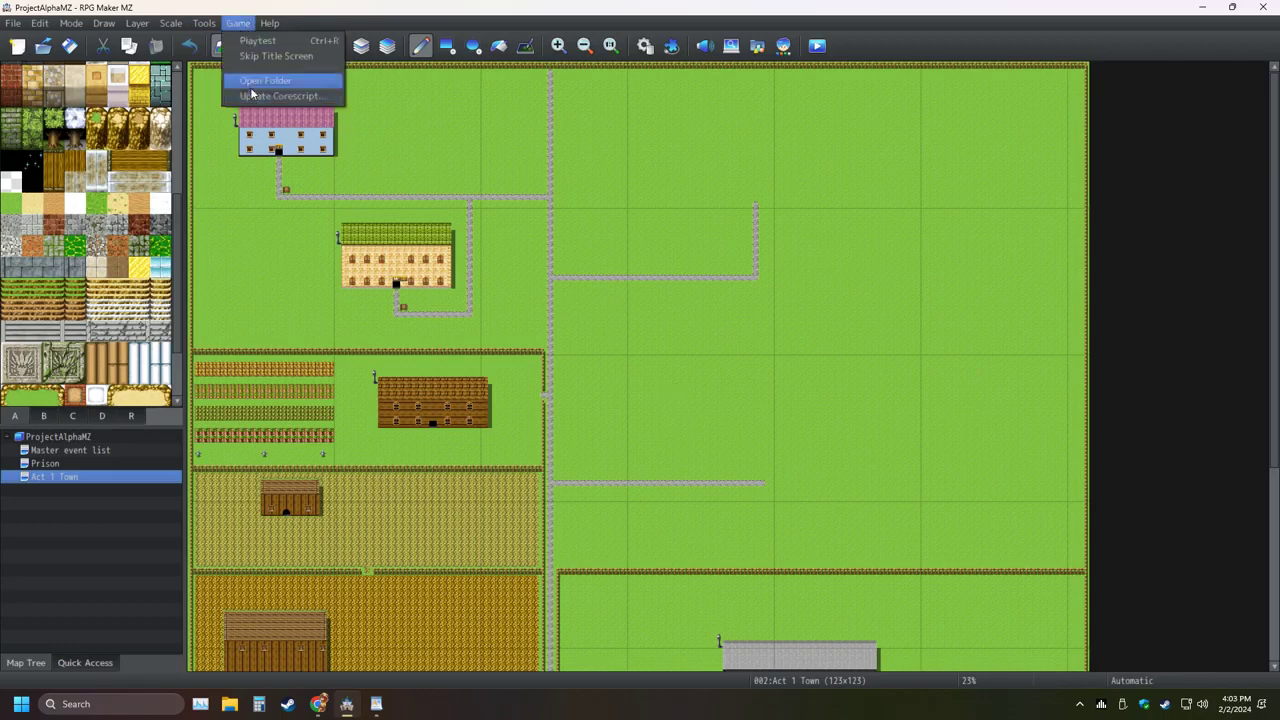
click(249, 97)
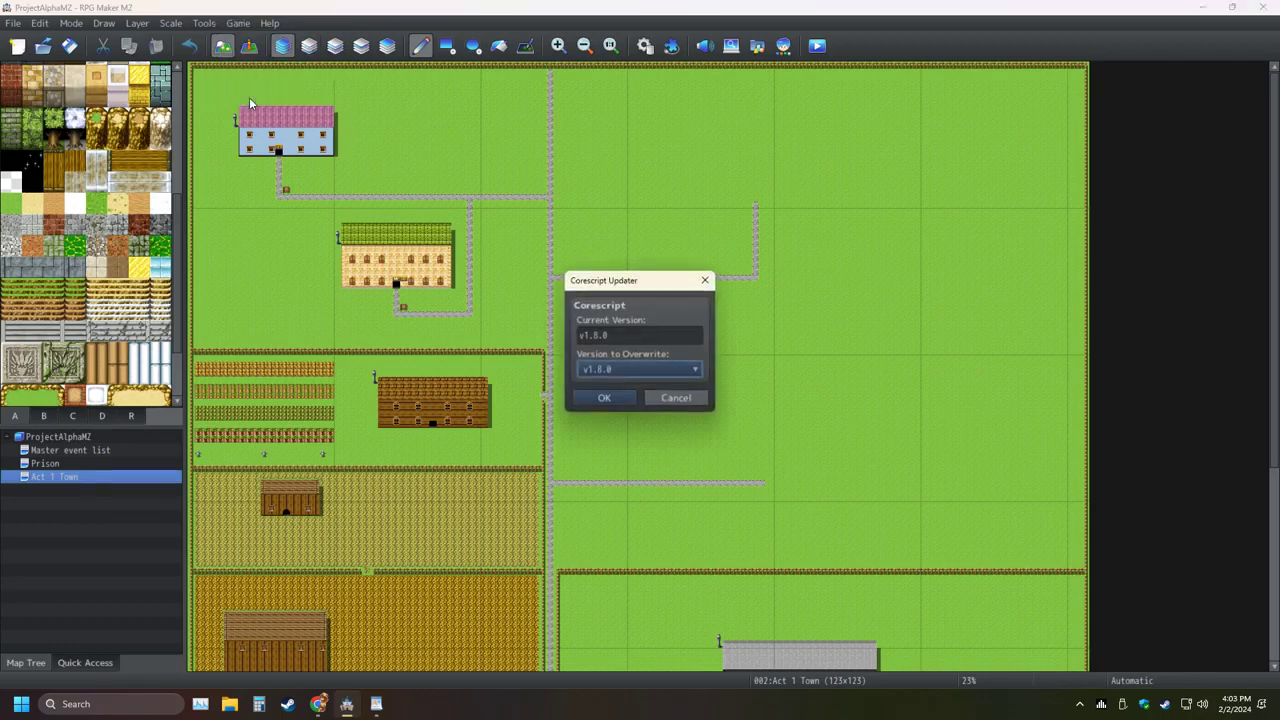
click(684, 400)
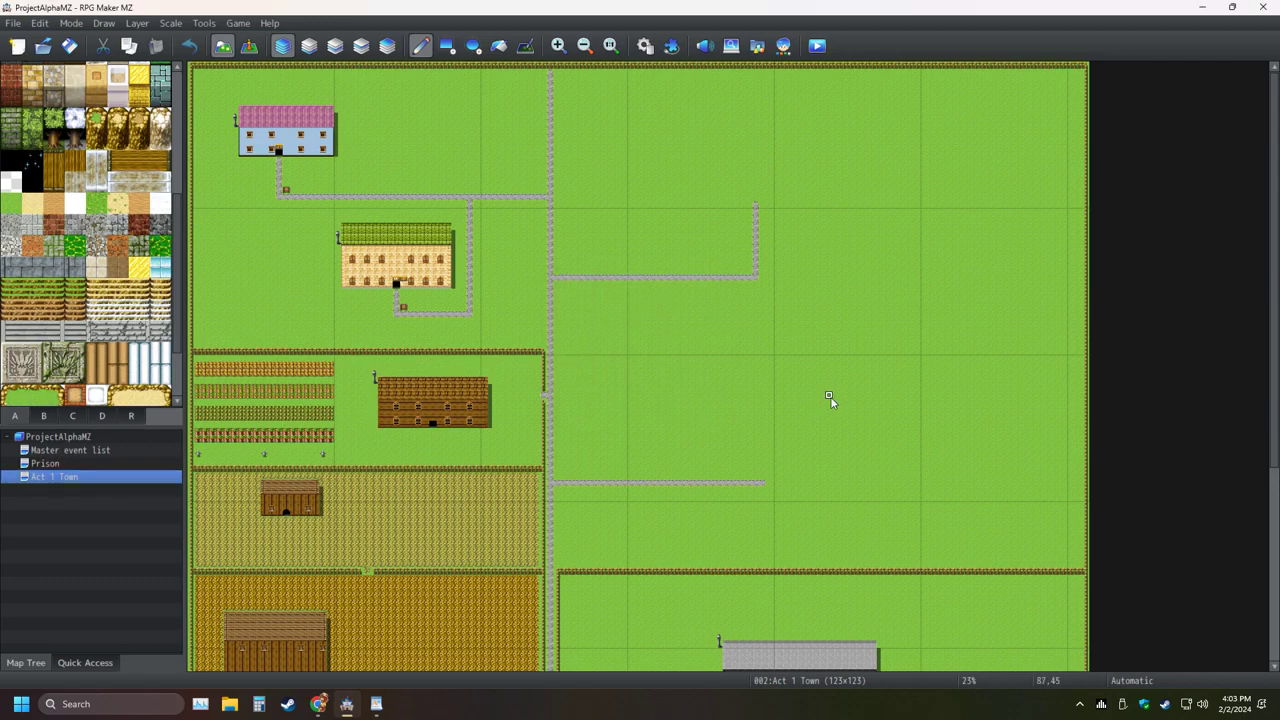
Examine the town map's empty plots and compare the roof, tower, window, tree and wall tiles available for filling them
scroll(829, 398, down, 6)
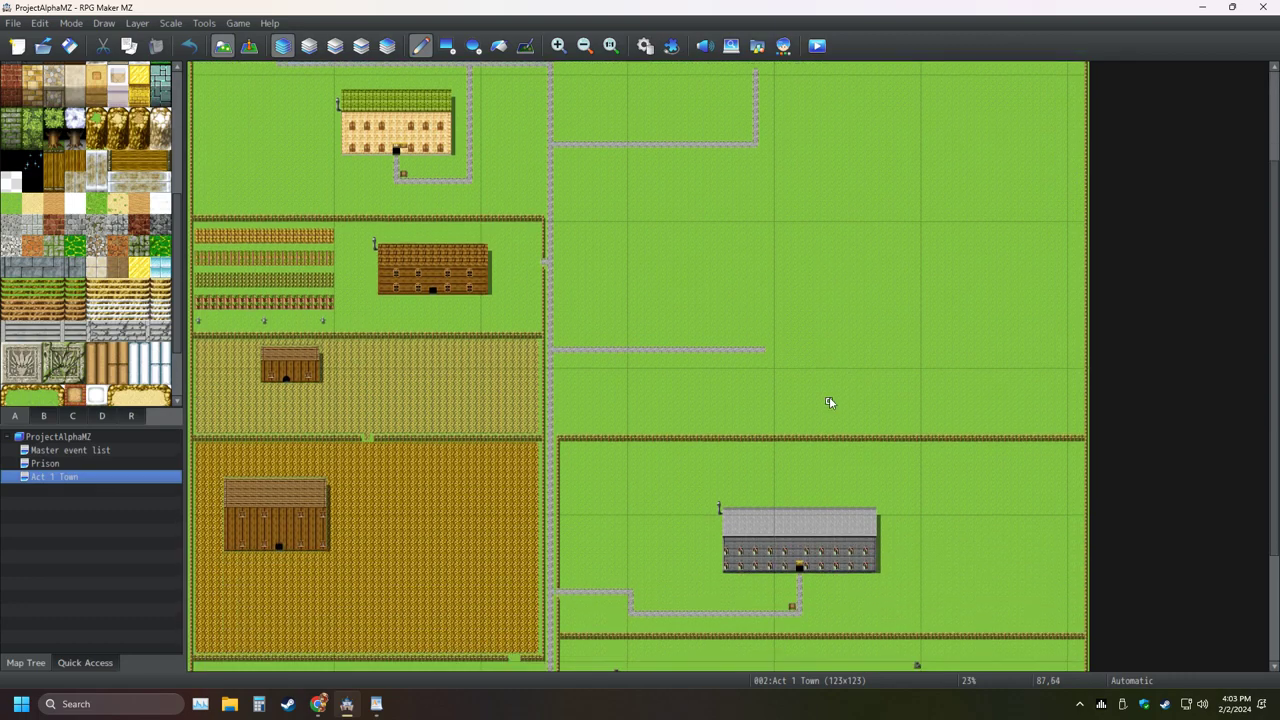
scroll(829, 398, up, 4)
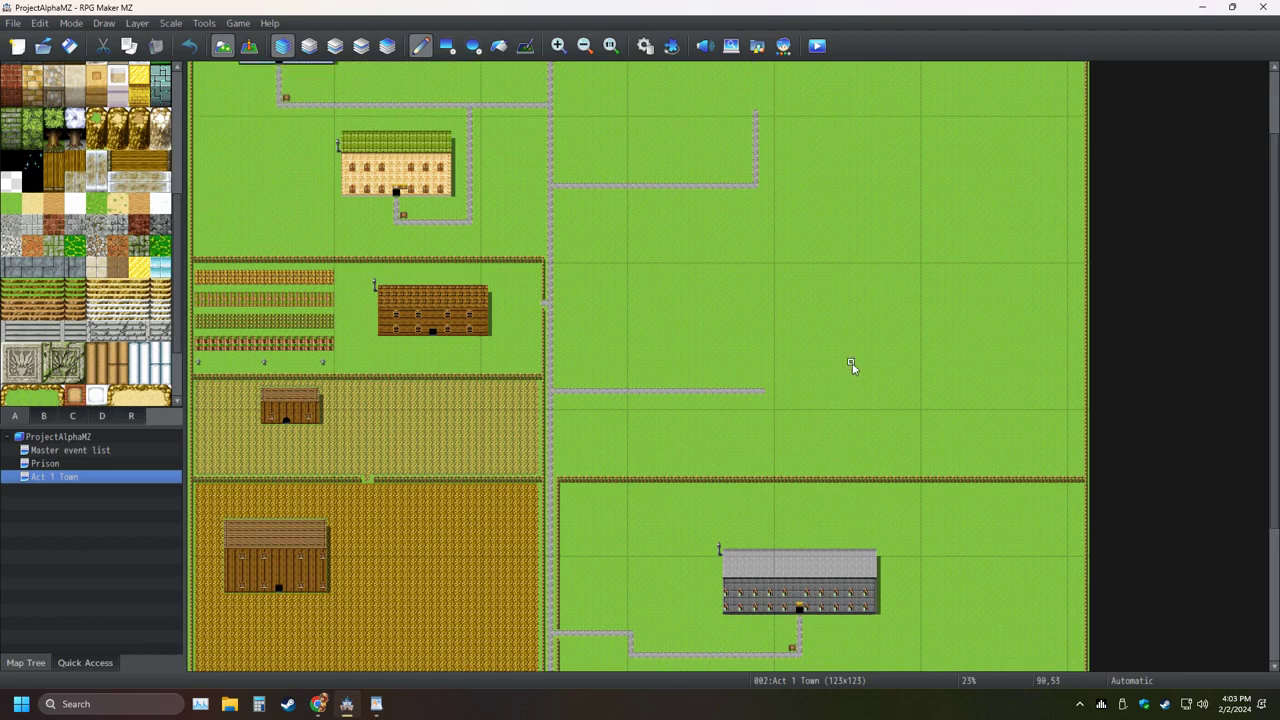
click(73, 416)
scroll(125, 342, down, 4)
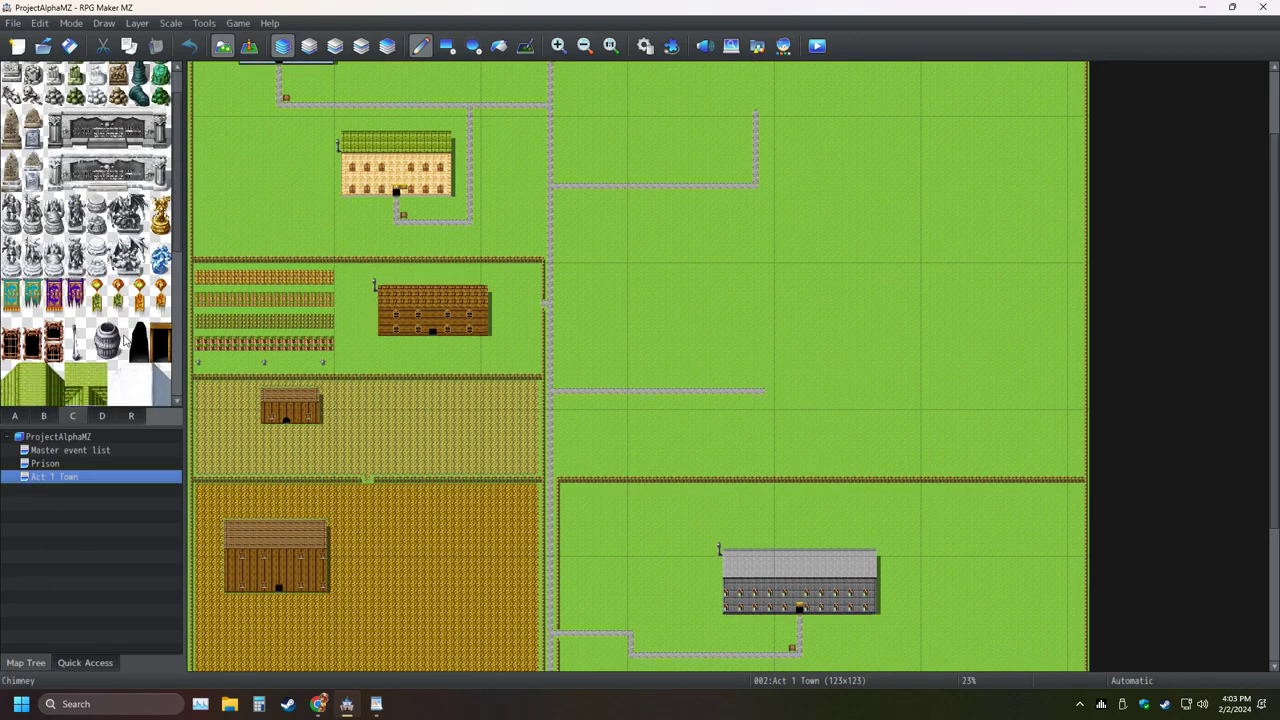
scroll(125, 342, down, 3)
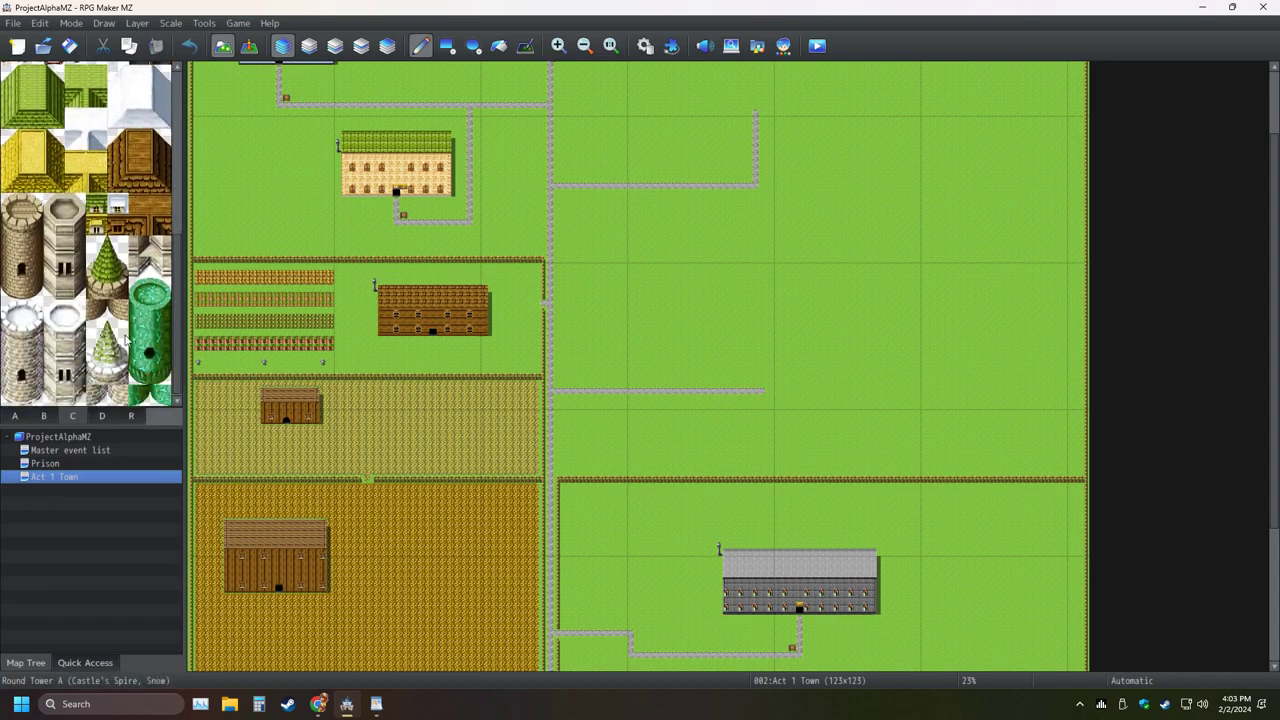
scroll(126, 341, up, 2)
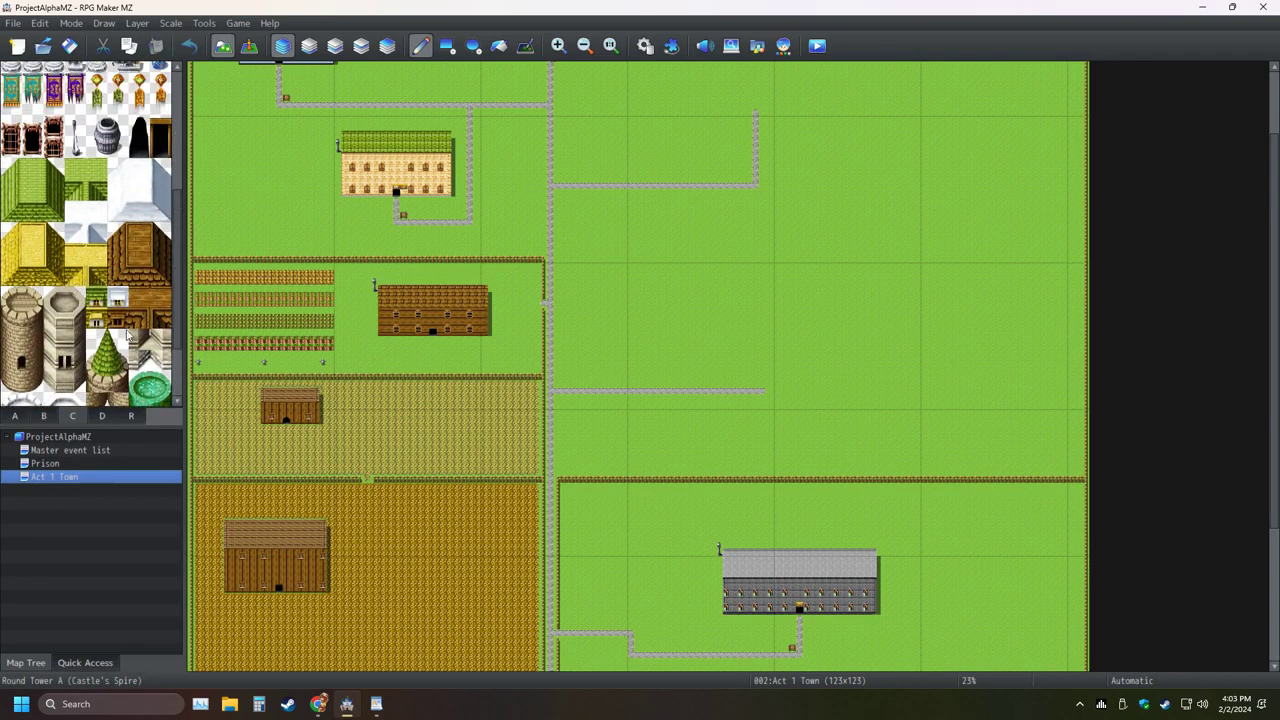
scroll(100, 370, up, 1)
scroll(82, 400, down, 1)
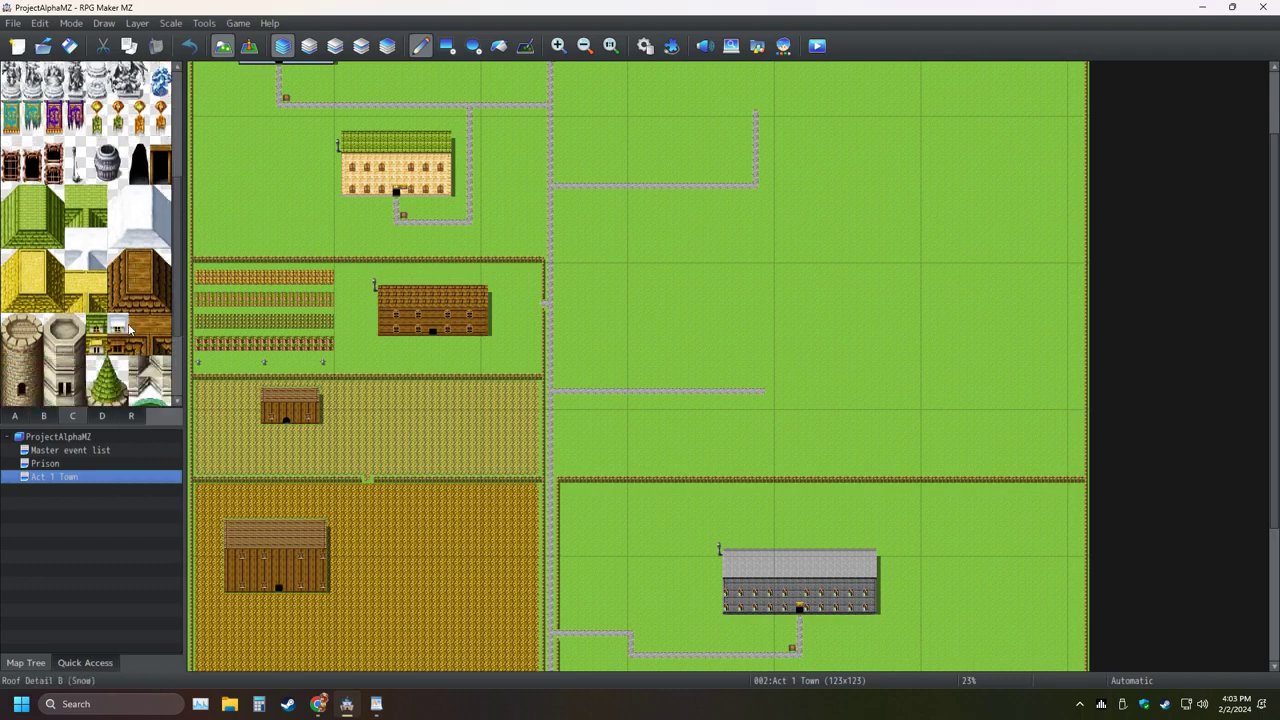
click(45, 418)
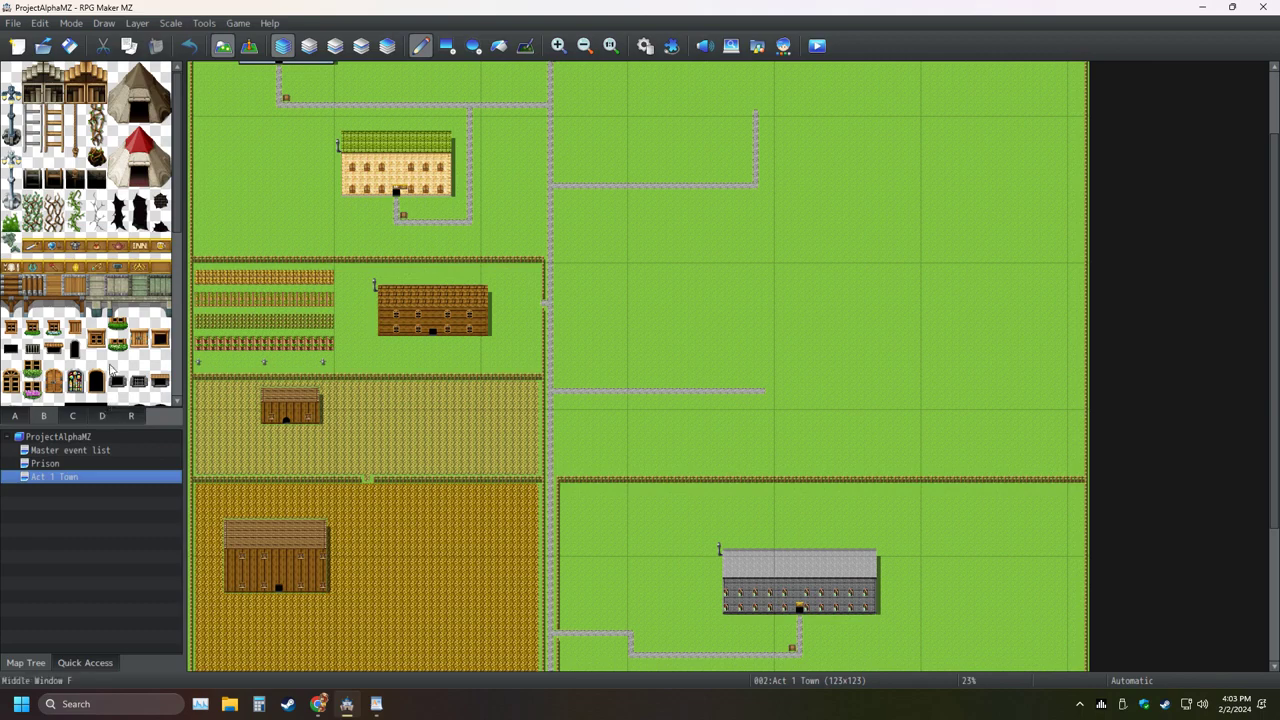
scroll(112, 370, down, 8)
scroll(112, 370, down, 3)
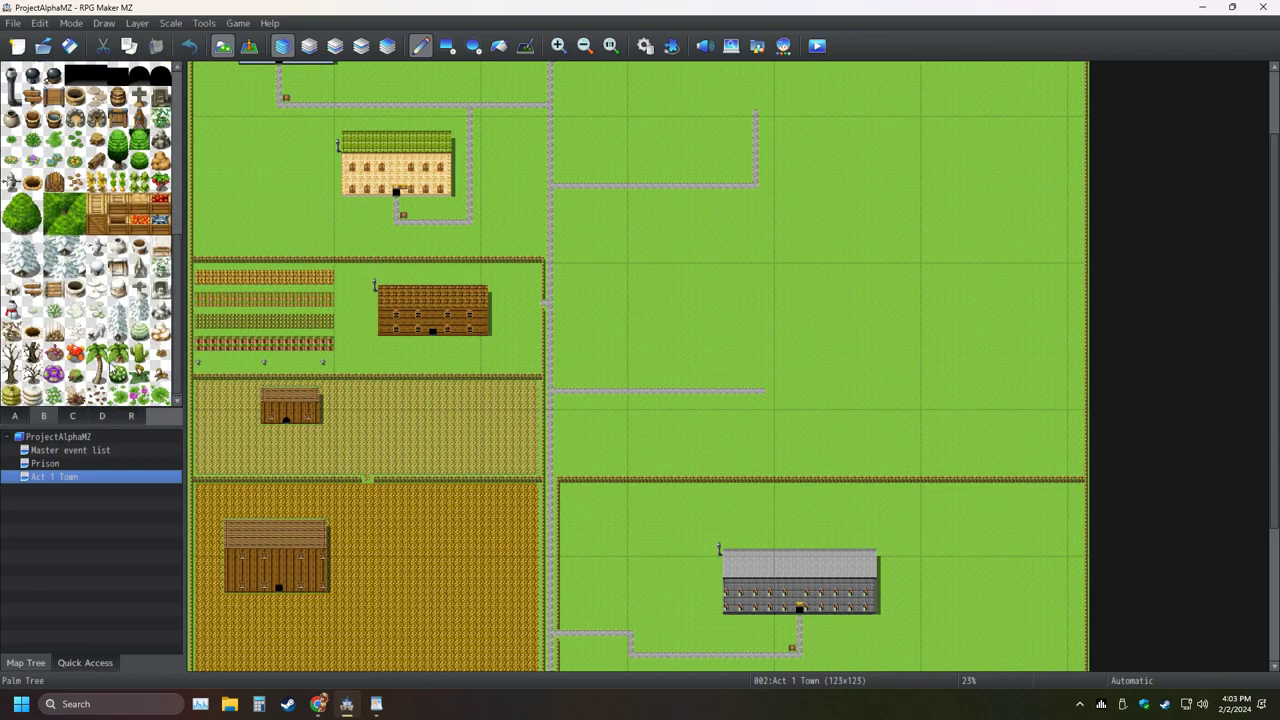
scroll(90, 300, up, 10)
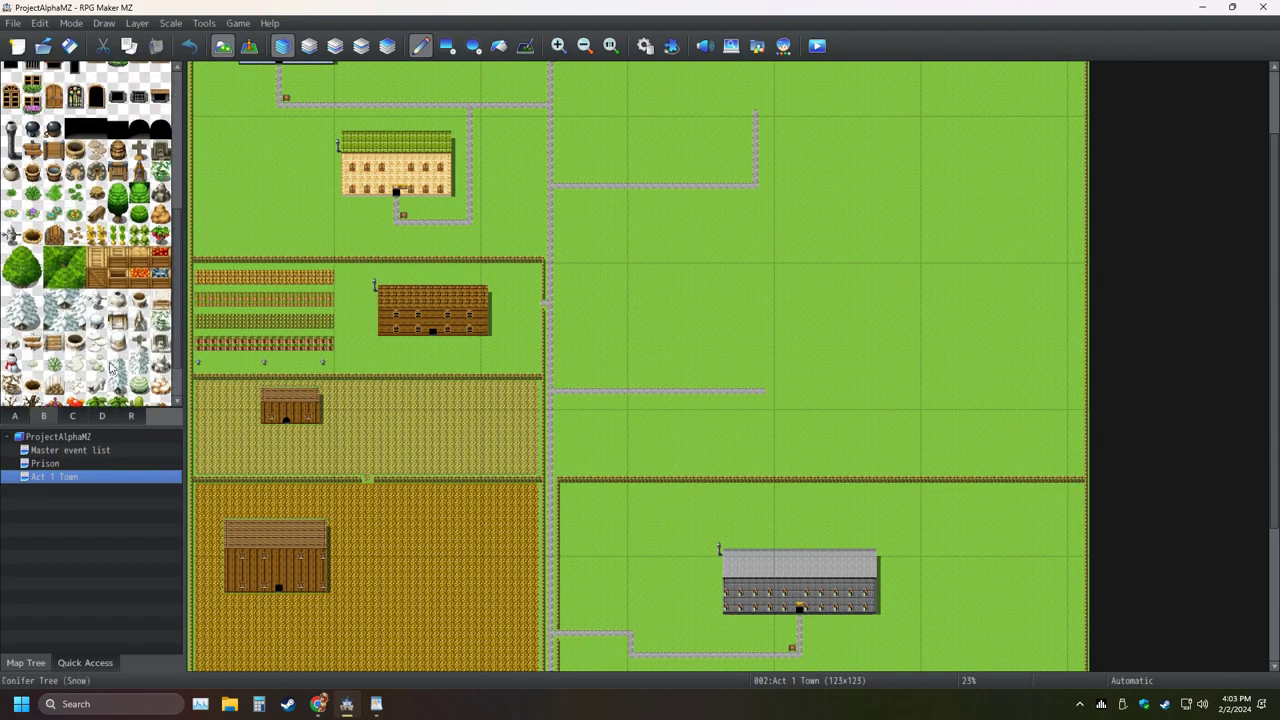
click(16, 415)
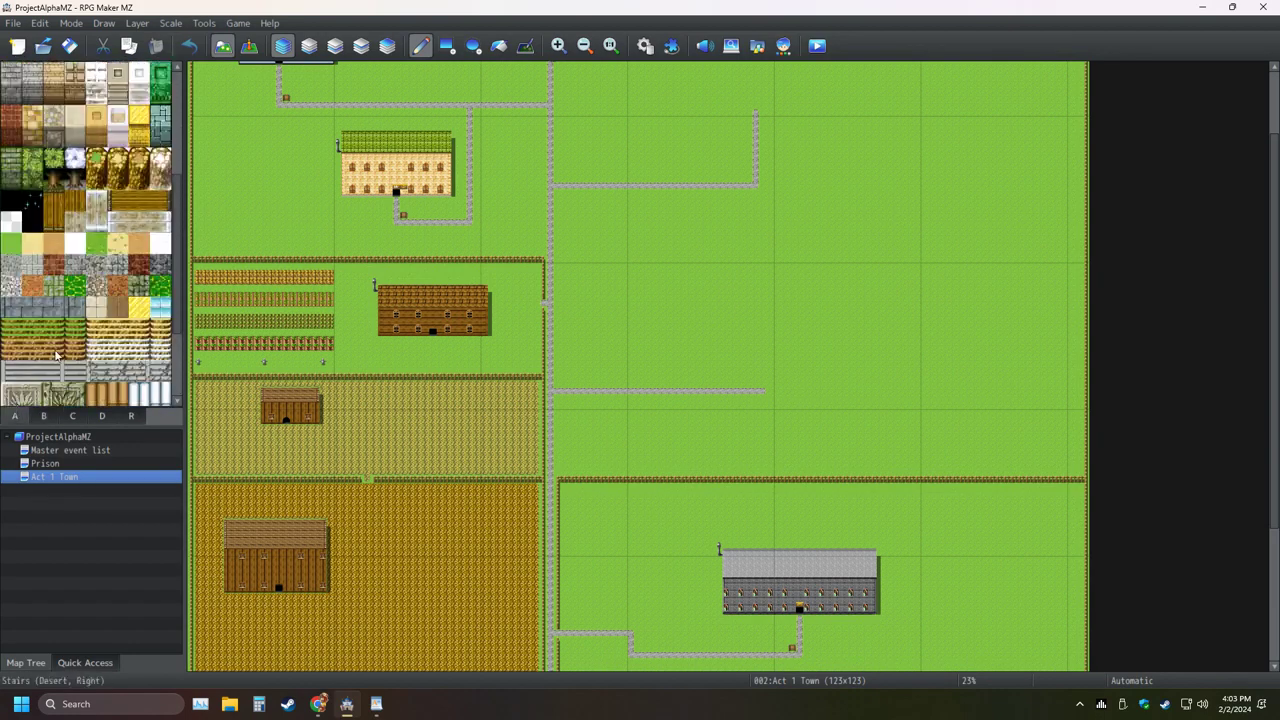
scroll(138, 320, up, 7)
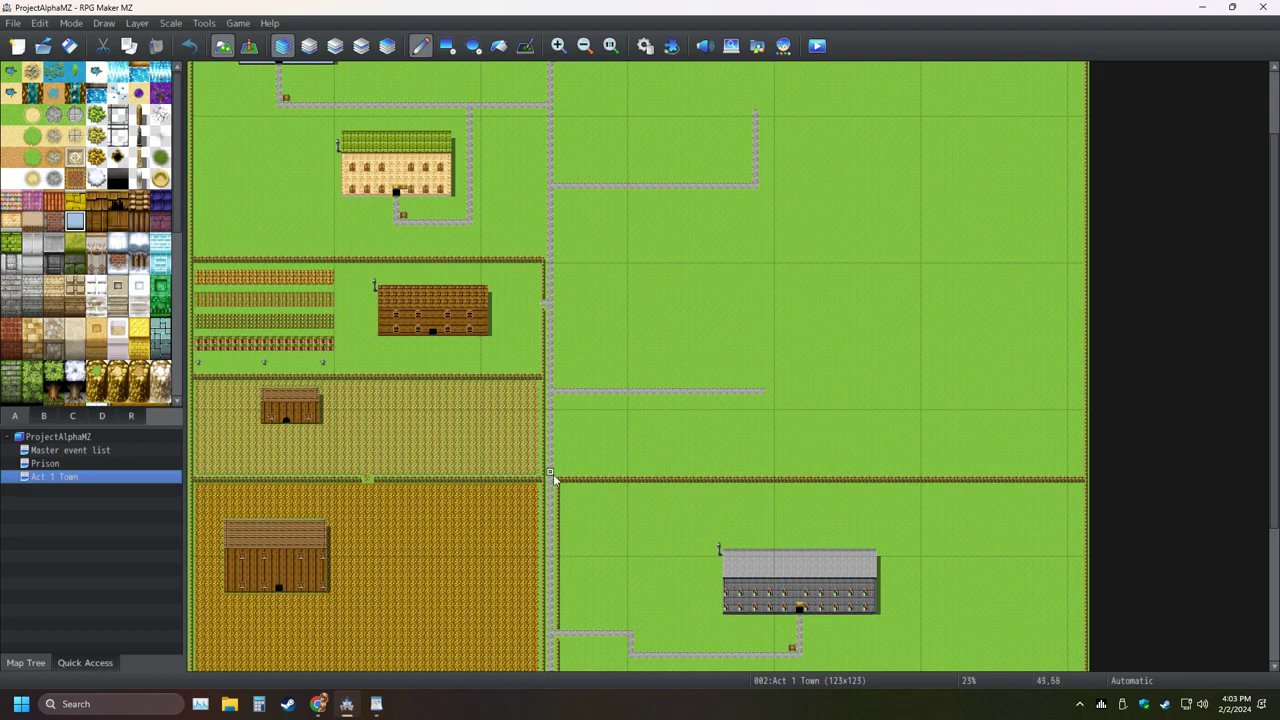
scroll(497, 475, down, 3)
scroll(499, 472, up, 3)
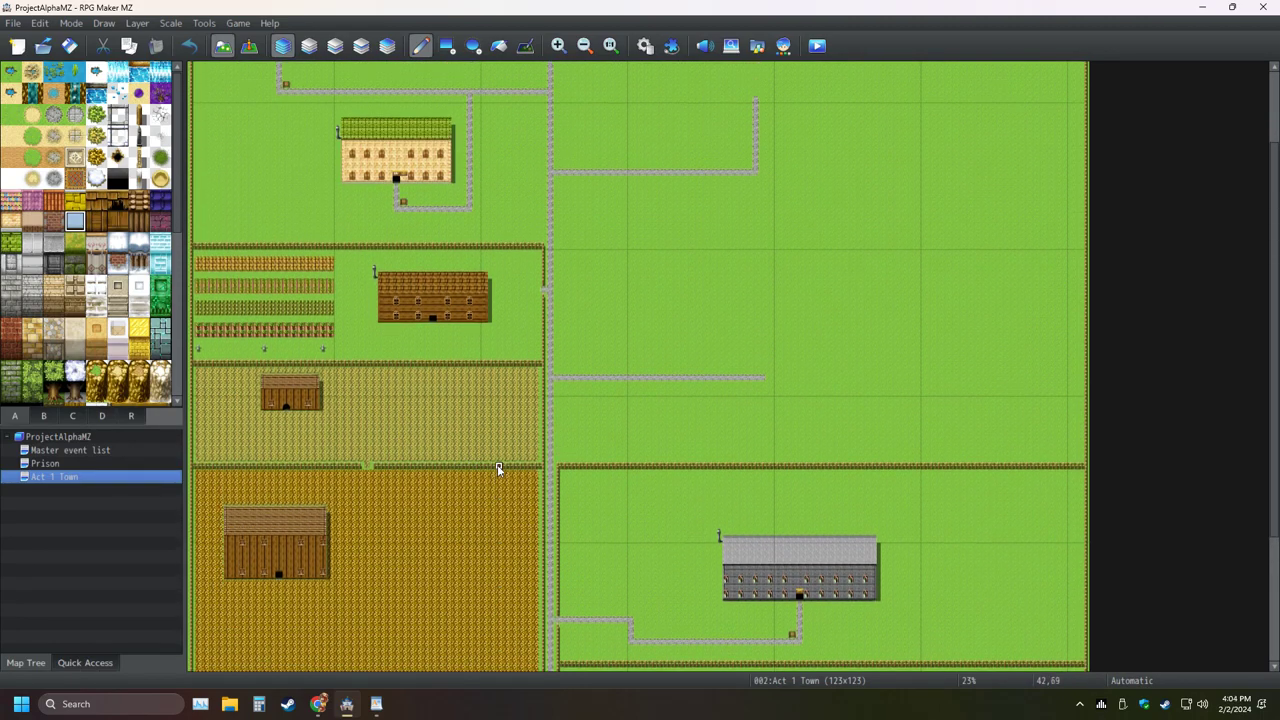
Try Forest A tiles on the empty grass east of the main road, as a freehand stroke and as filled rectangles
scroll(55, 366, down, 1)
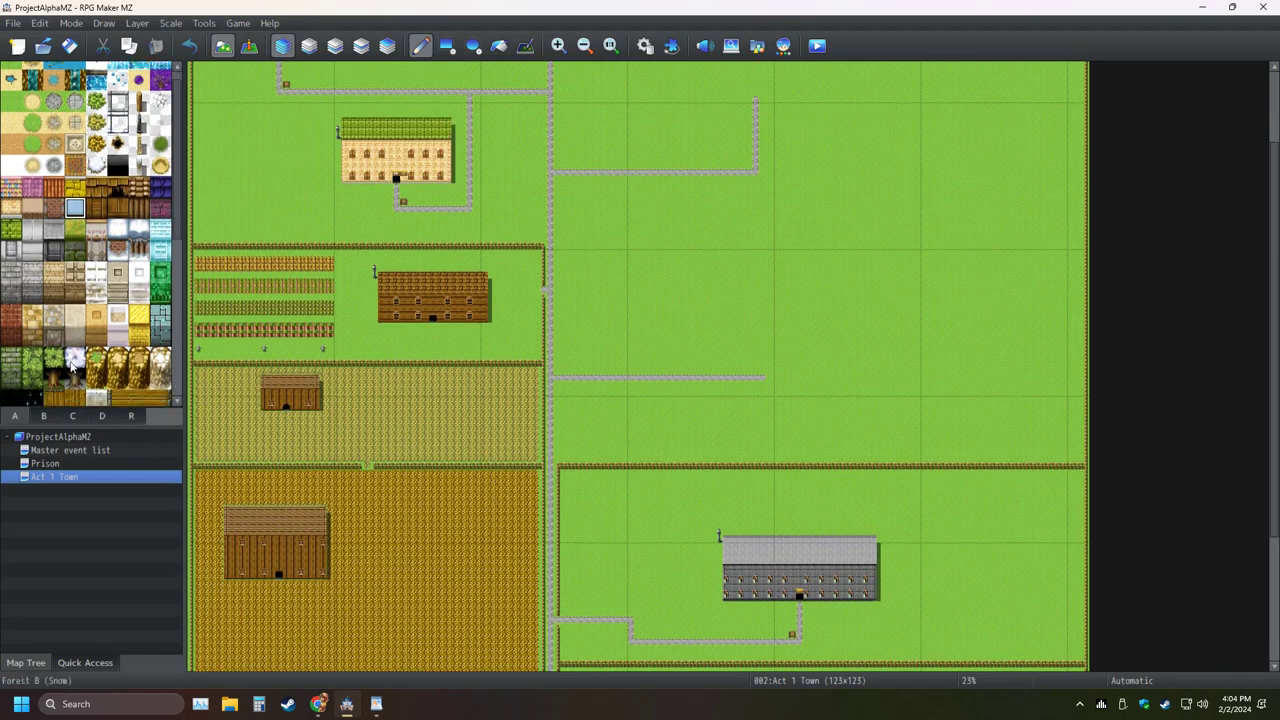
drag(742, 262, 845, 334)
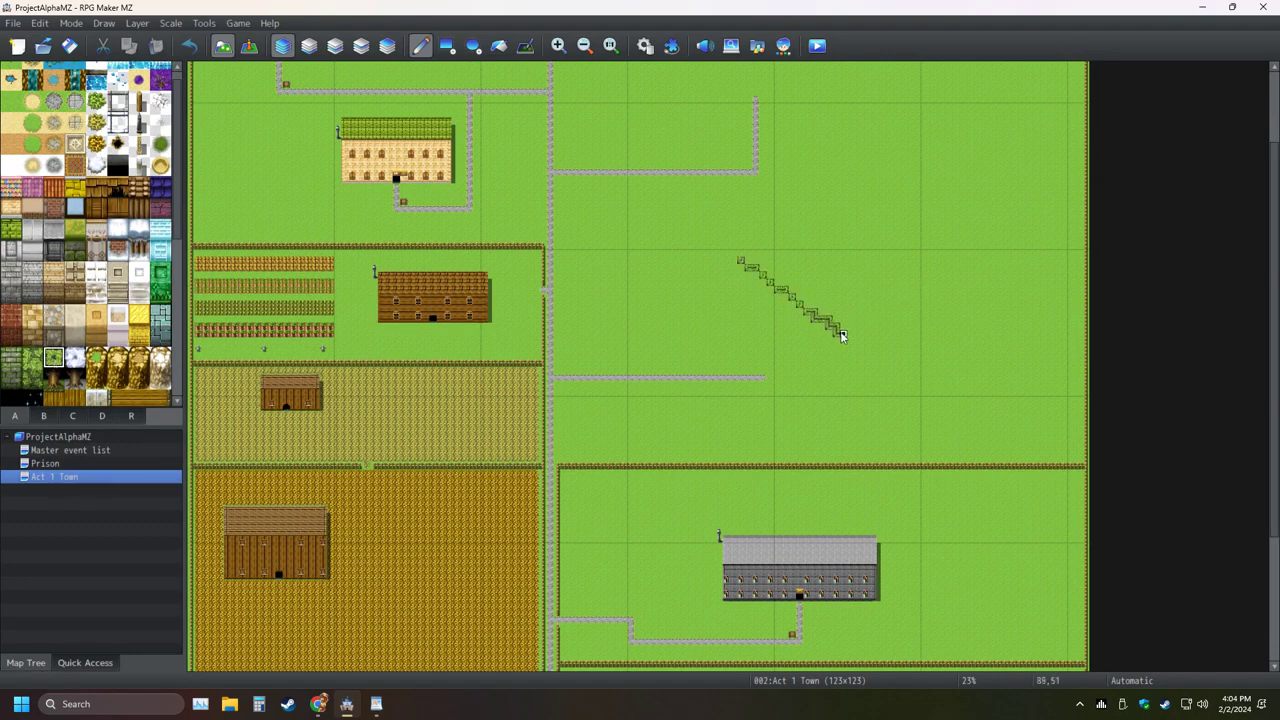
click(189, 45)
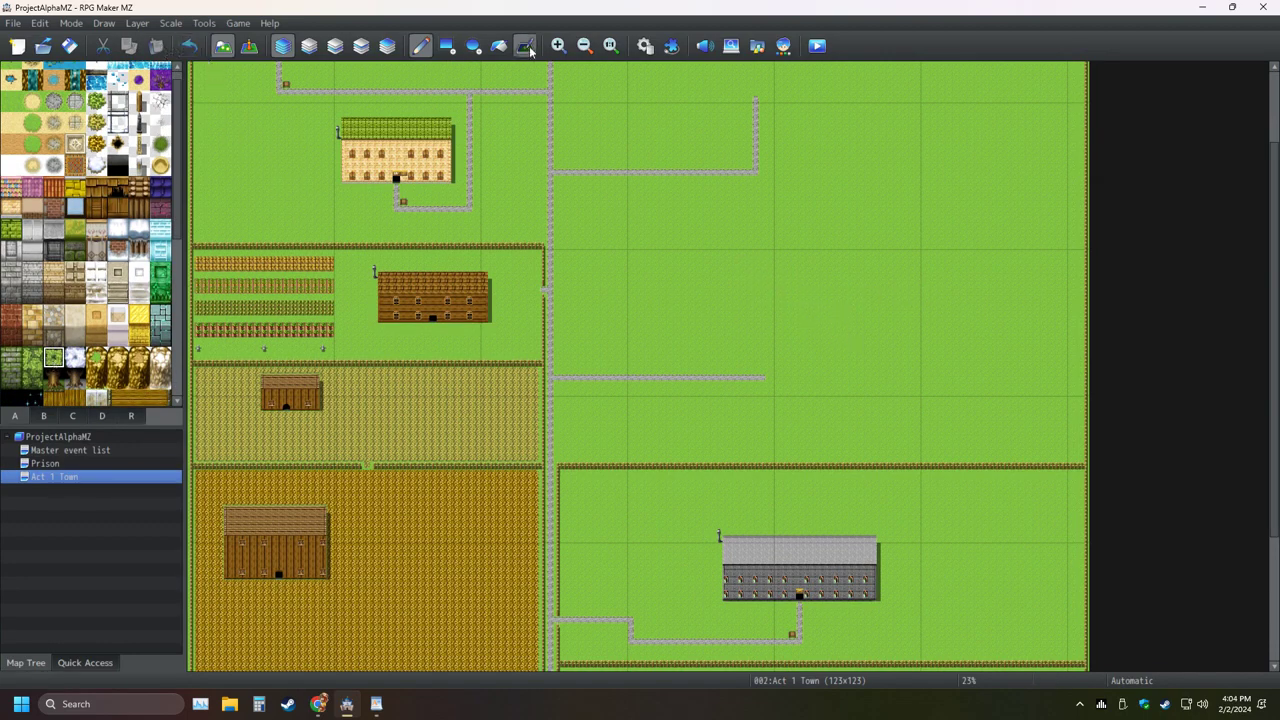
click(447, 46)
drag(727, 248, 905, 320)
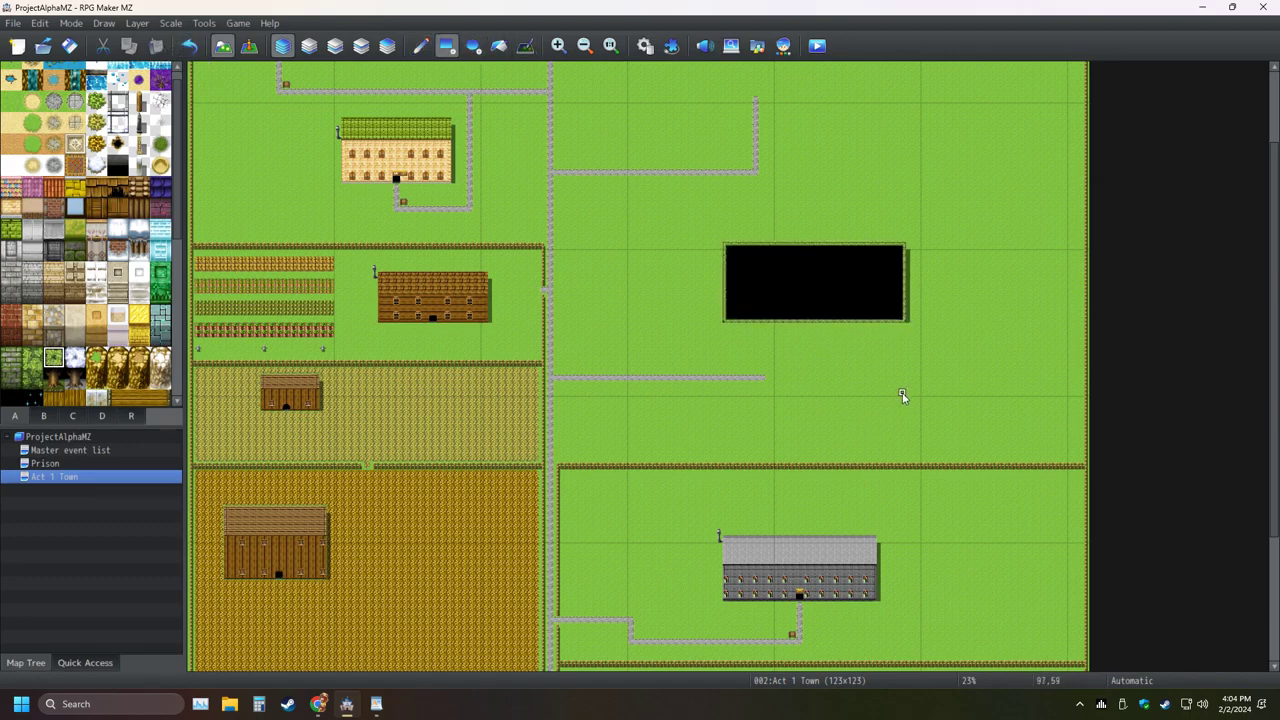
key(ctrl+z)
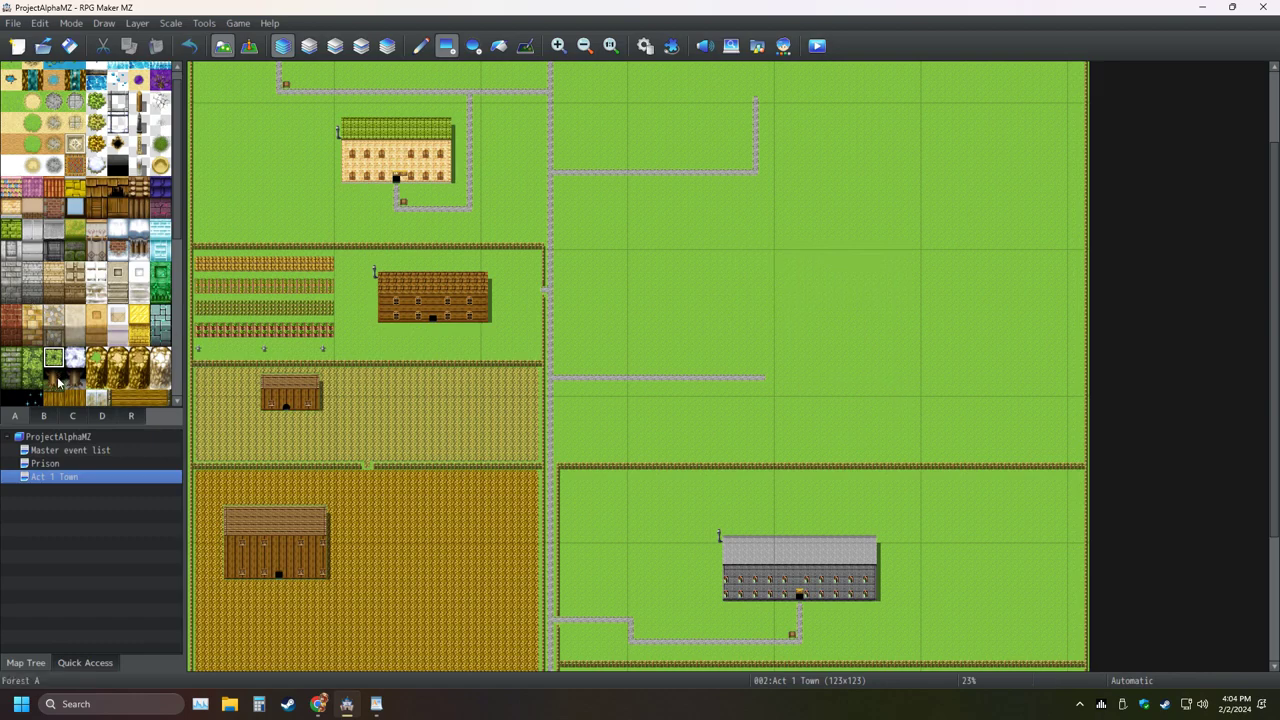
drag(717, 254, 868, 326)
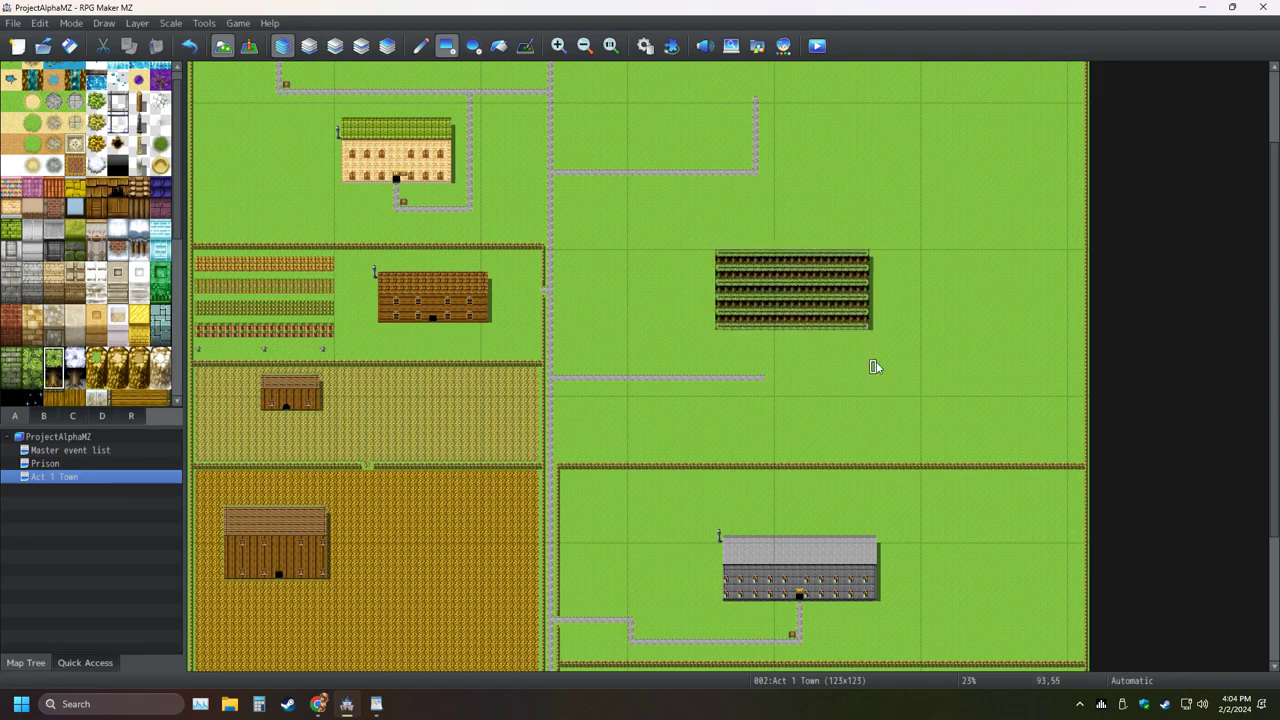
key(ctrl+z)
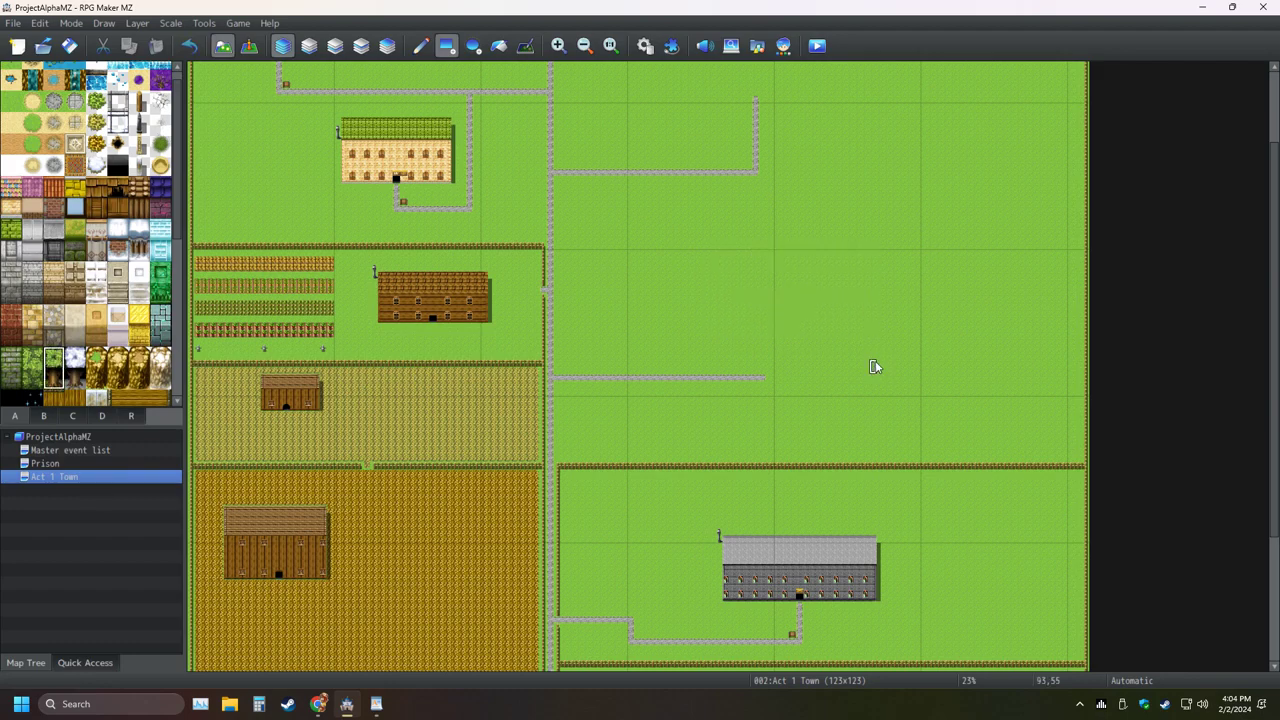
Build a house on the empty grass east of the main road with a light-blue wall, a red roof and a chimney pipe at the roof's west edge
click(72, 205)
drag(829, 305, 931, 330)
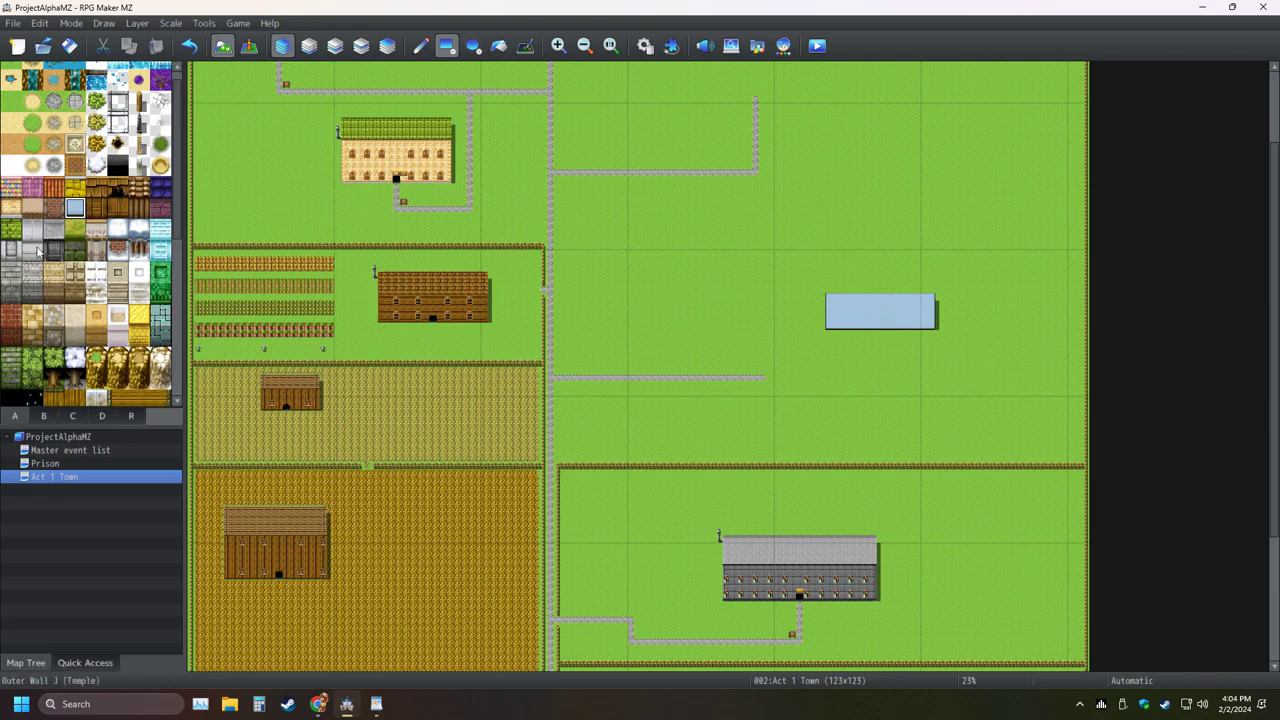
scroll(414, 362, down, 4)
scroll(414, 362, up, 5)
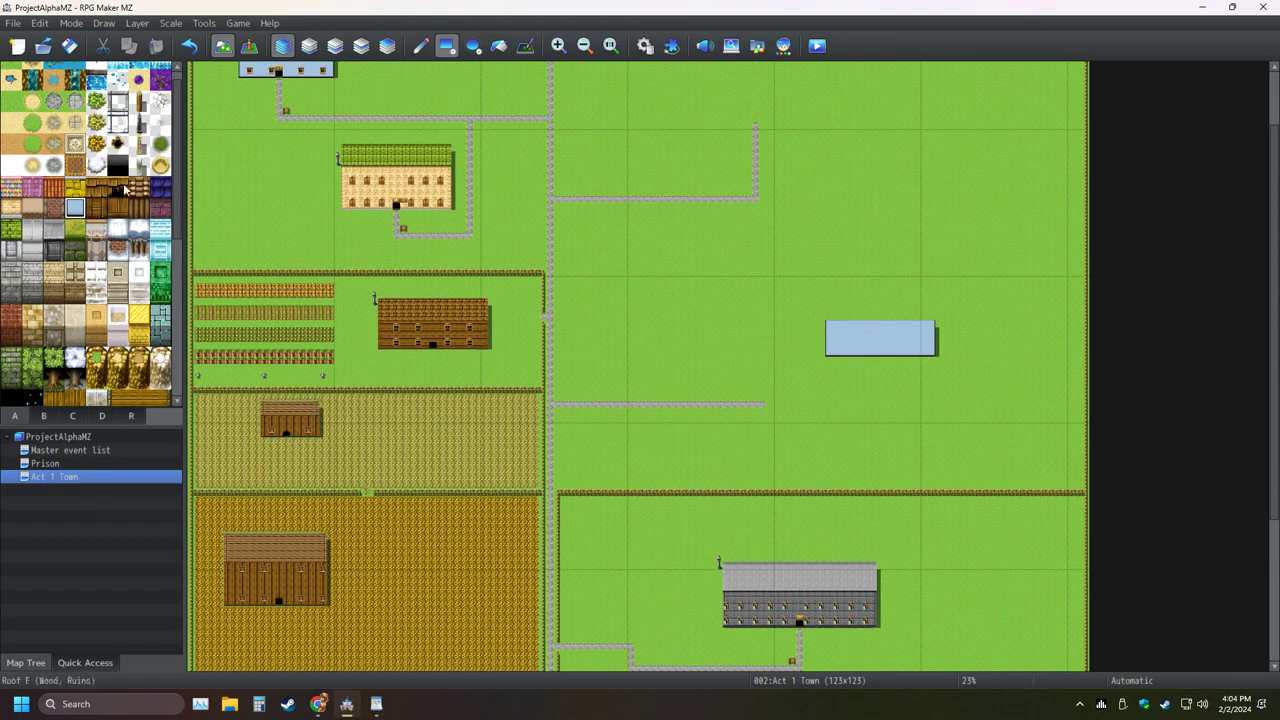
scroll(705, 330, up, 1)
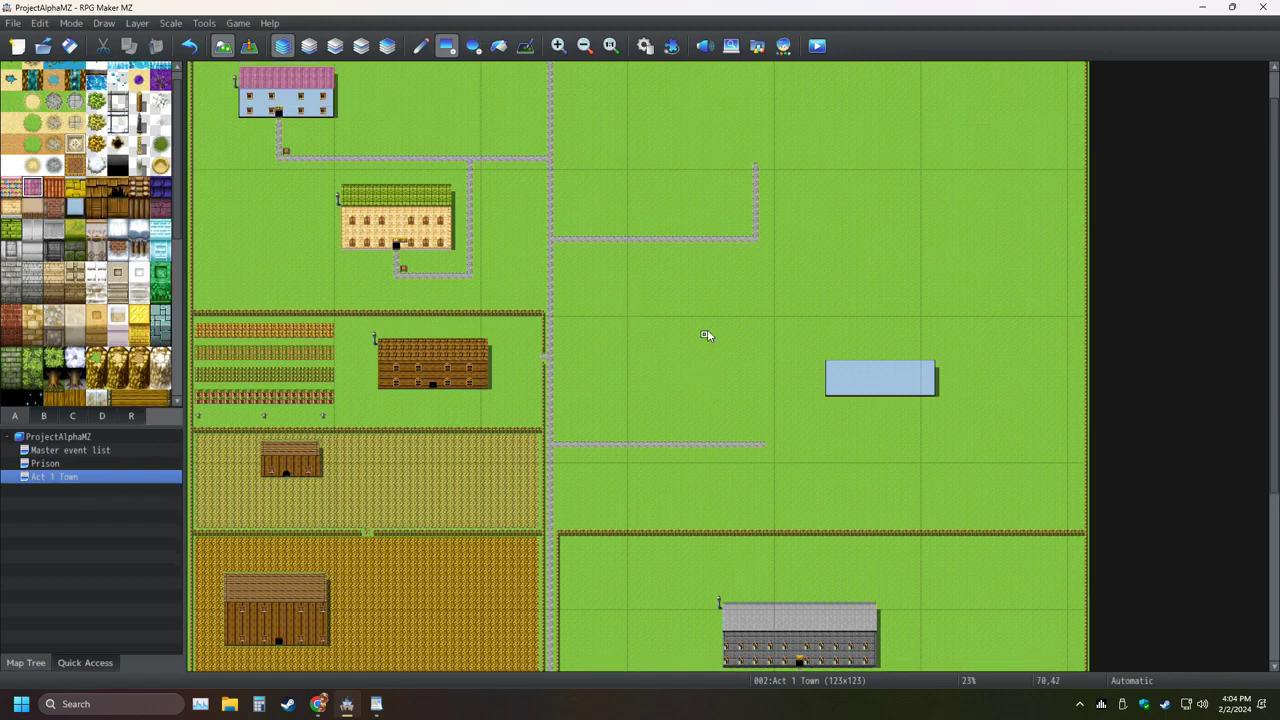
click(54, 187)
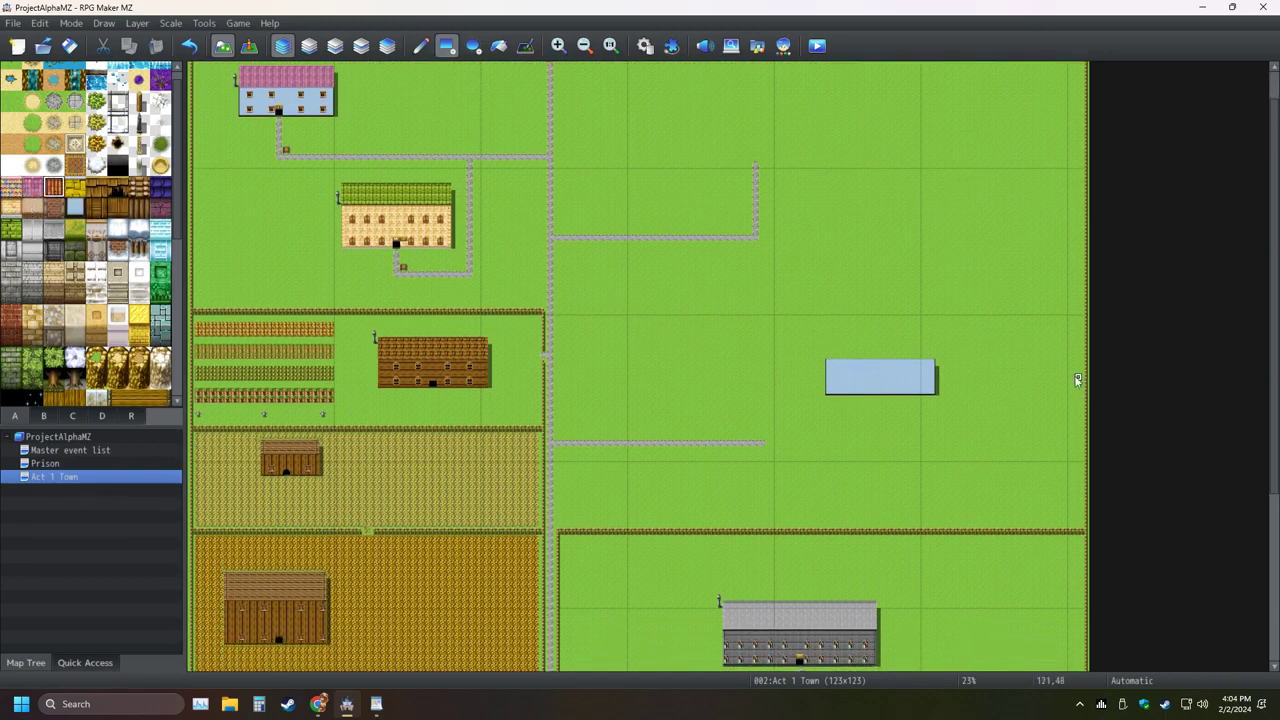
drag(829, 349, 931, 347)
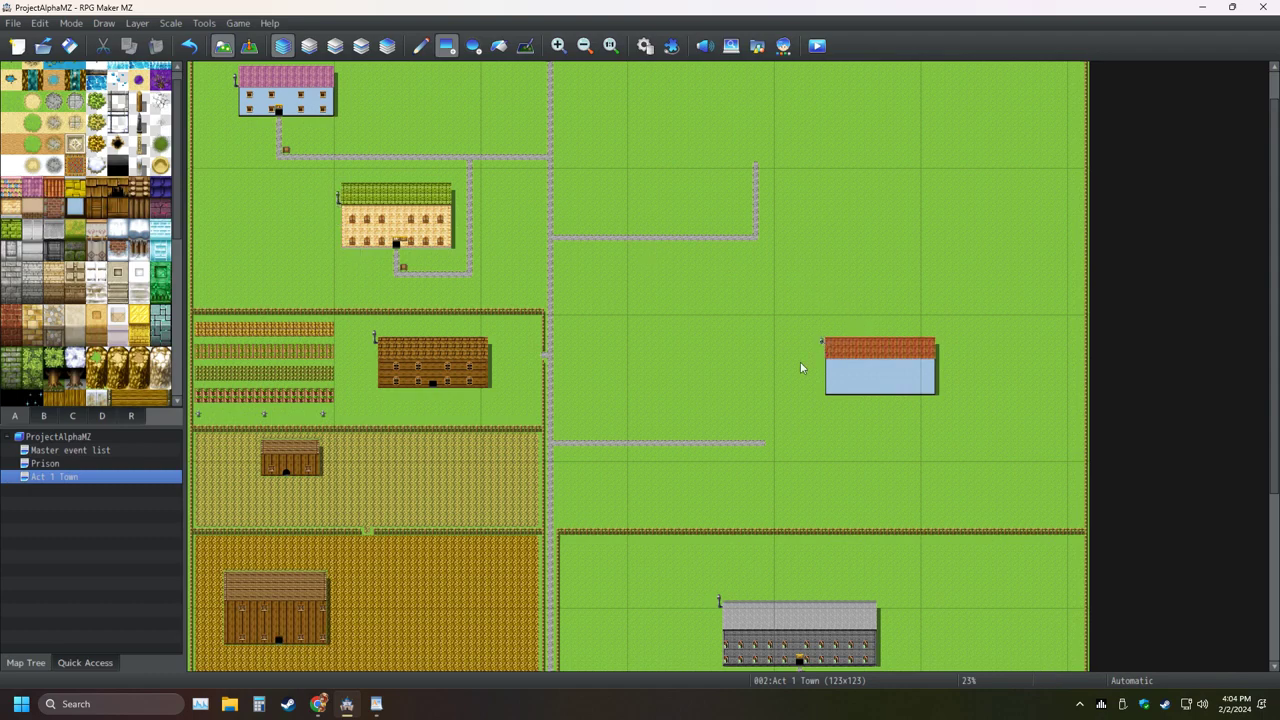
click(421, 50)
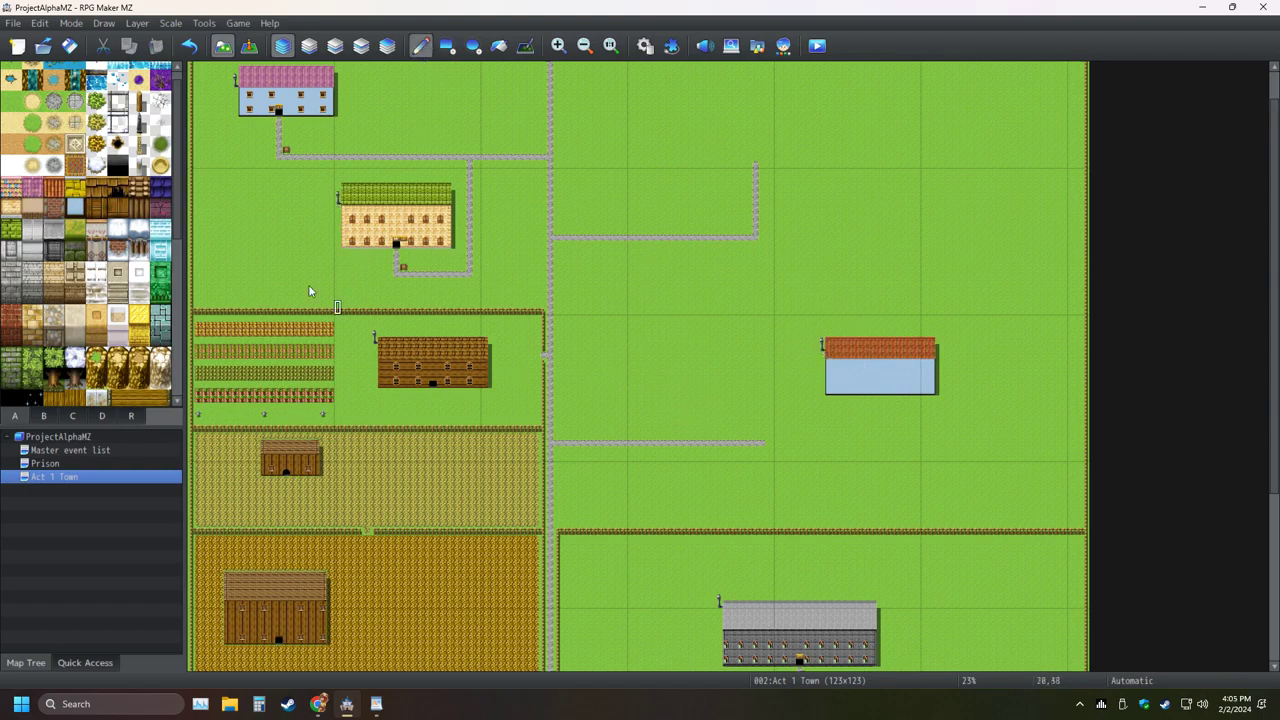
Save the project with the new house and open the Prison map
click(69, 46)
click(67, 451)
click(60, 463)
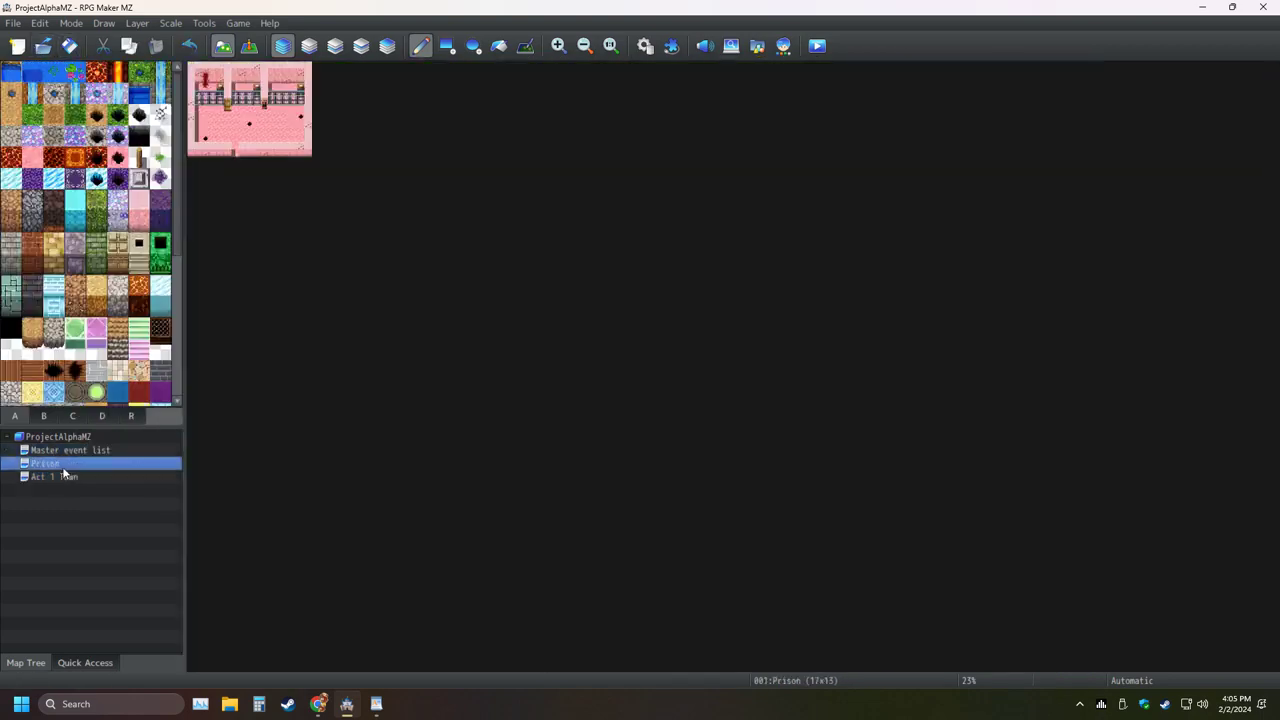
Open the Act 1 Town map and place a black doorway at the base of the new light-blue house's wall
click(58, 476)
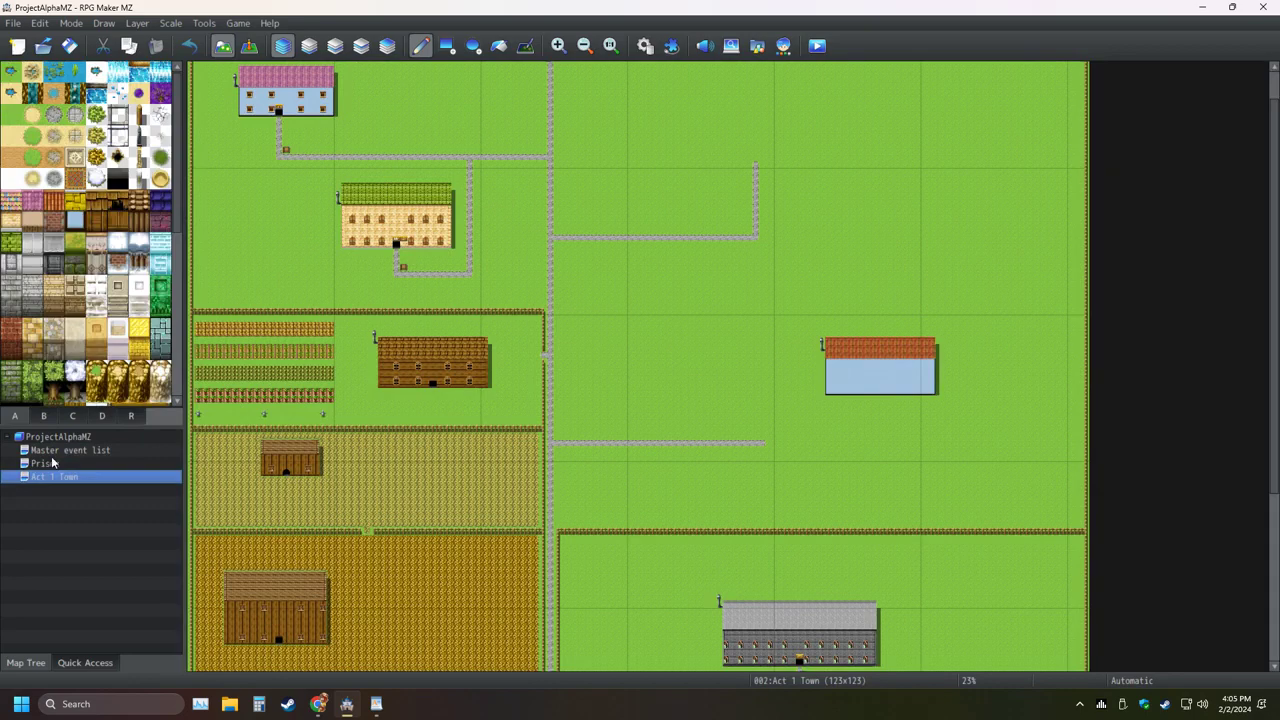
click(610, 45)
mouse_move(865, 271)
middle_down()
mouse_move(812, 258)
mouse_move(443, 328)
middle_up()
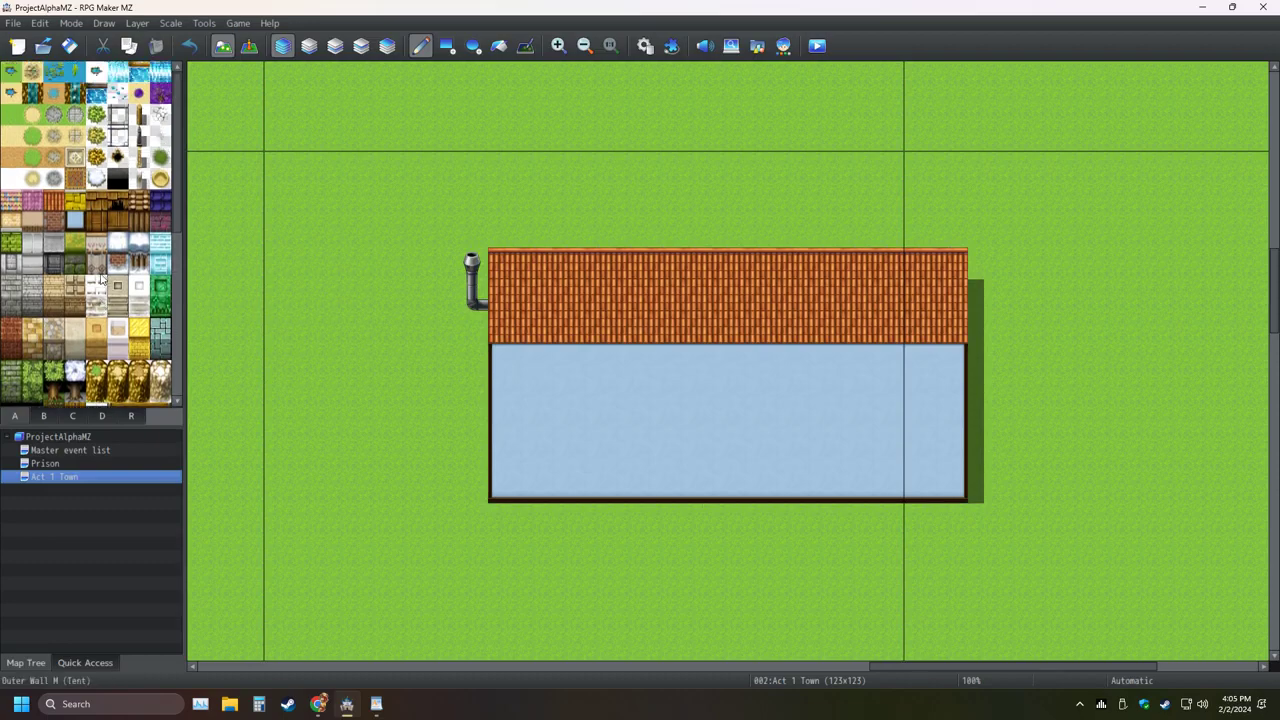
click(44, 415)
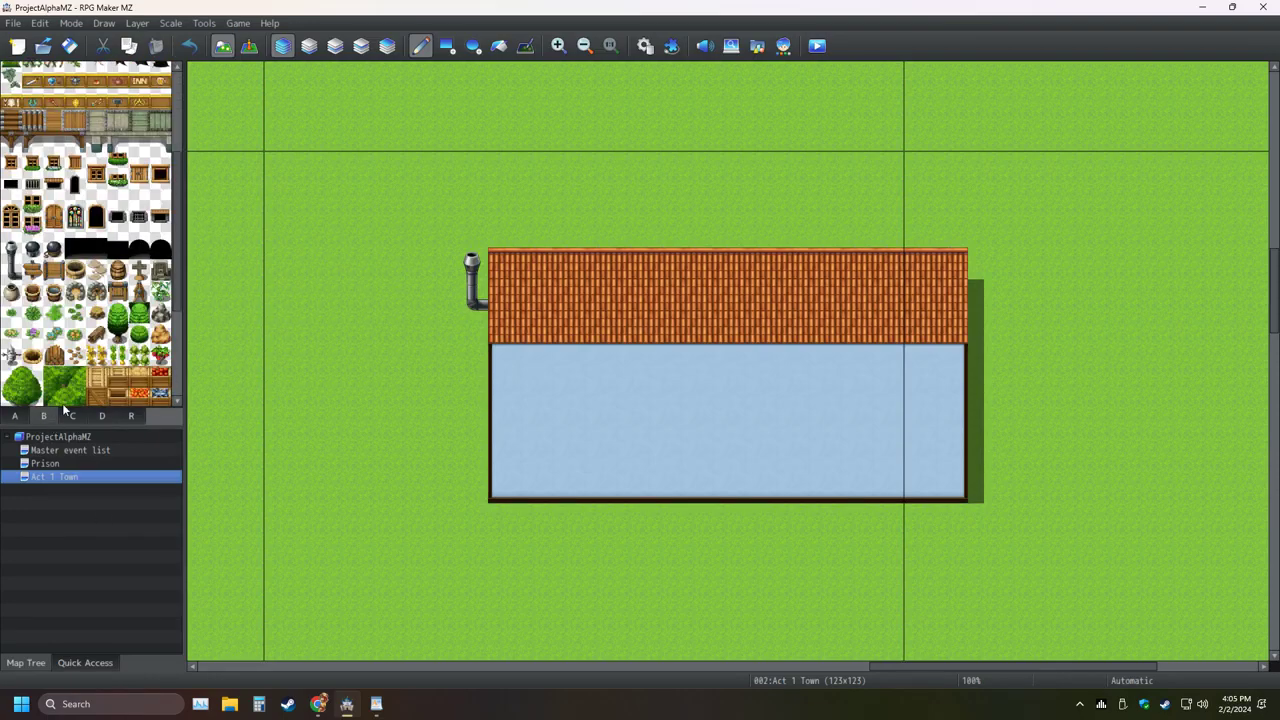
click(96, 248)
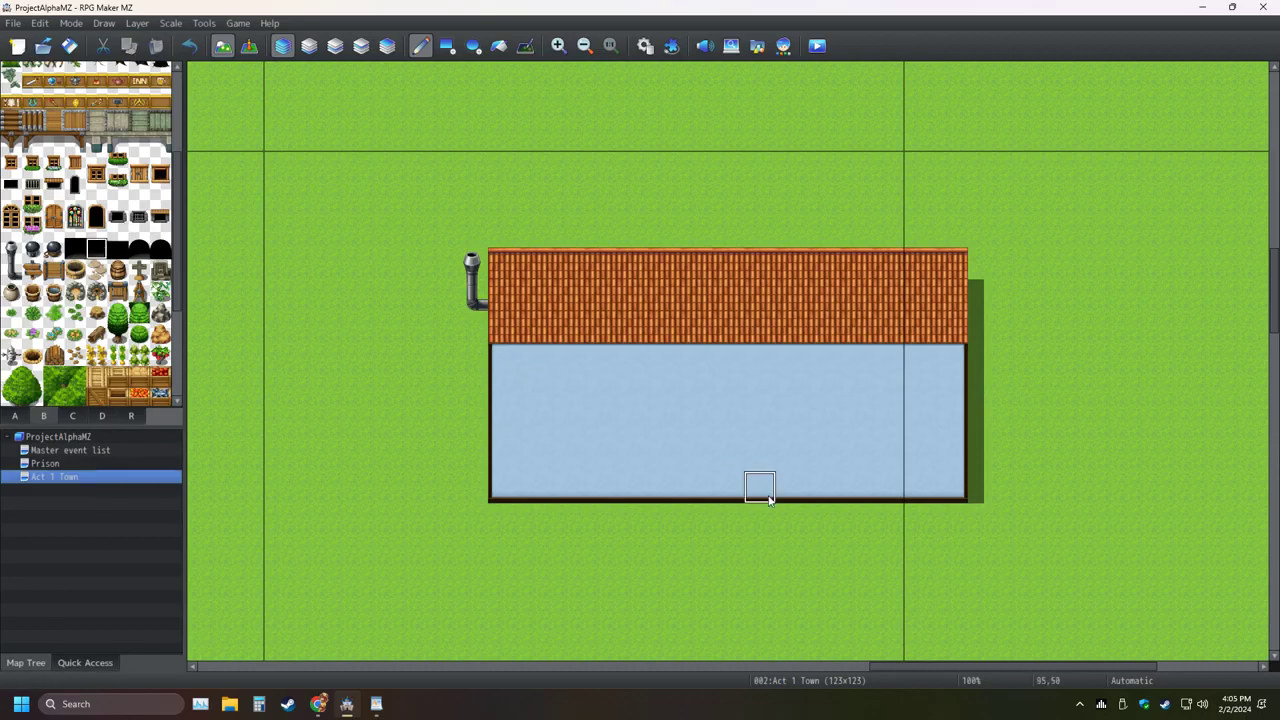
click(663, 486)
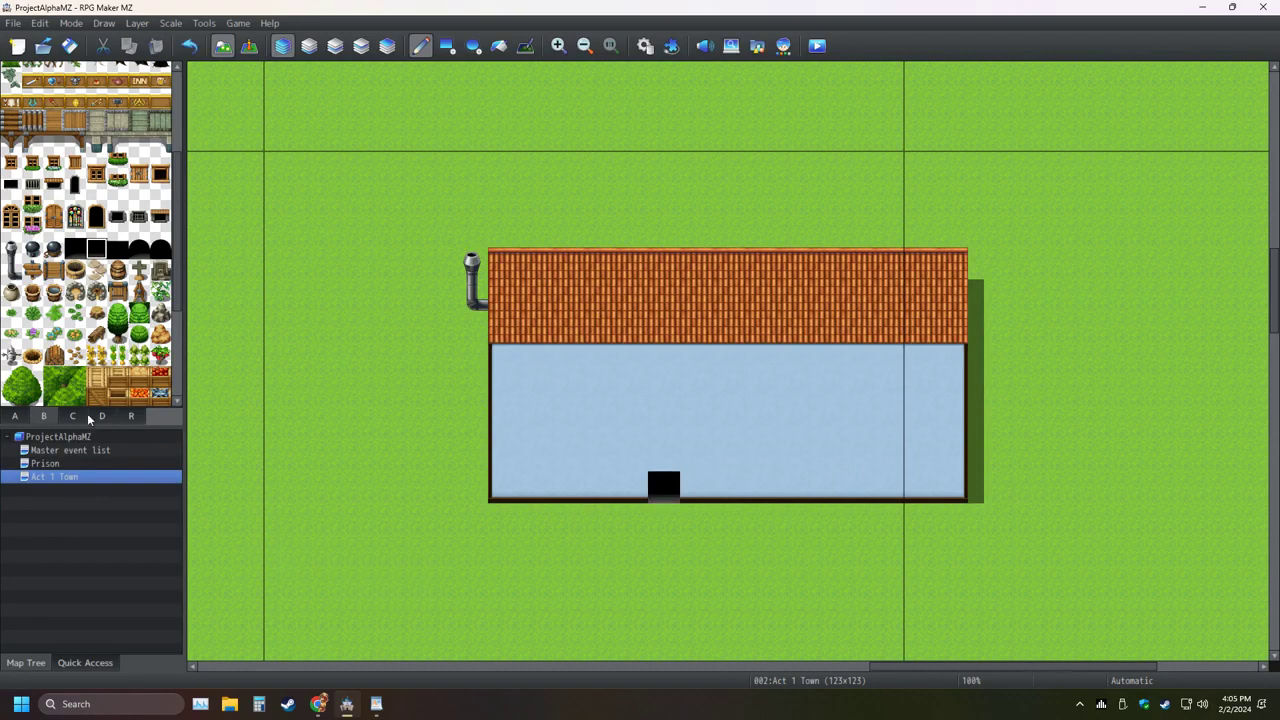
Extend the stone path east below the light-blue house and up to its doorway, trimming the extra tile past the corner
click(54, 270)
scroll(595, 520, down, 1)
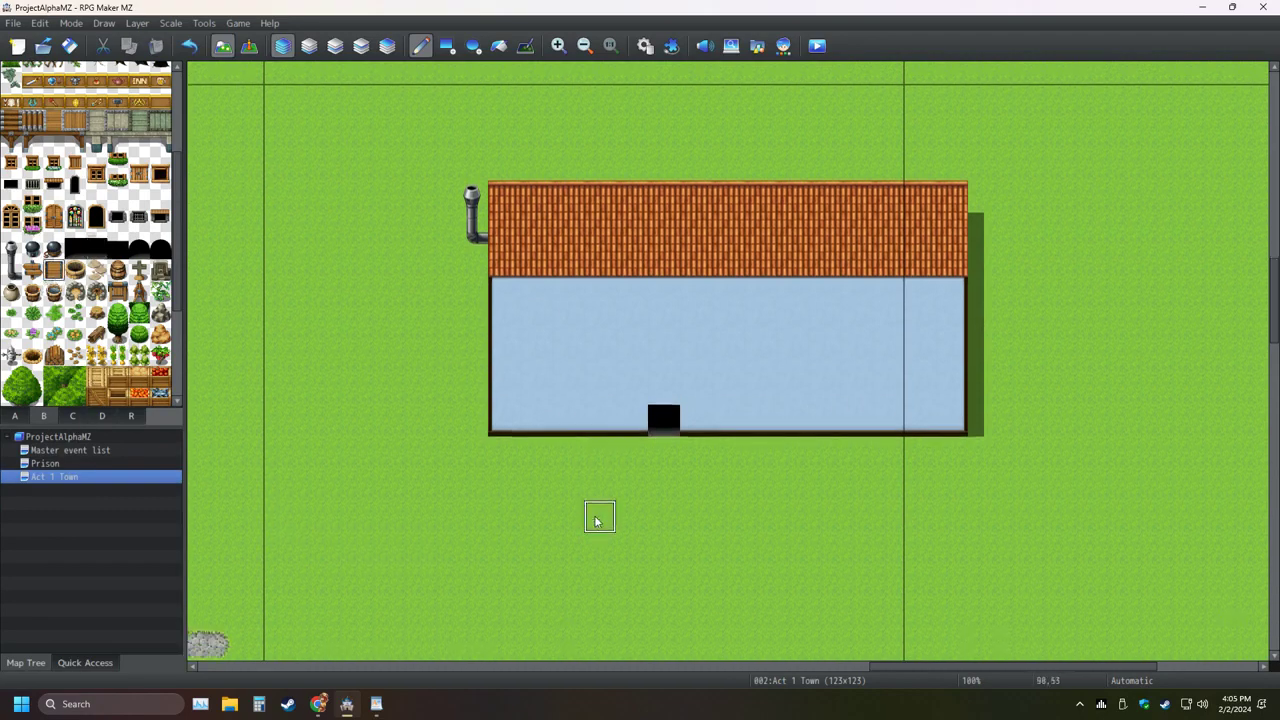
scroll(595, 515, down, 2)
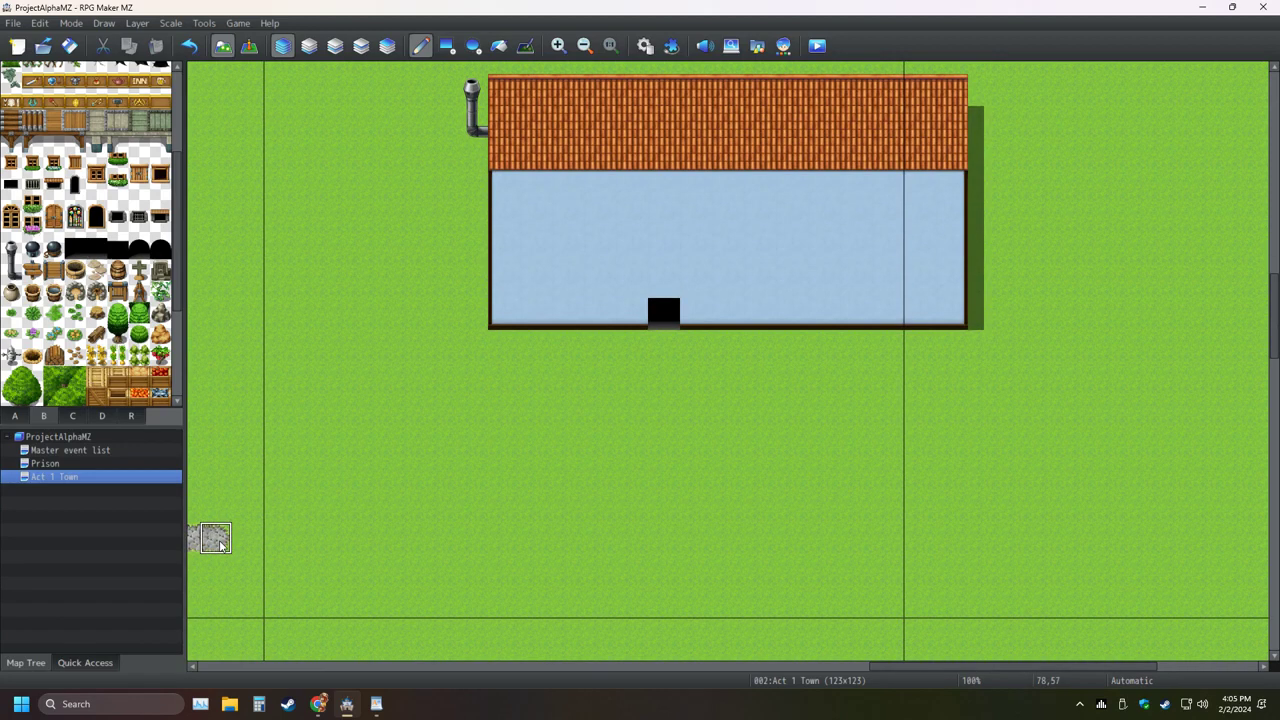
drag(220, 545, 694, 540)
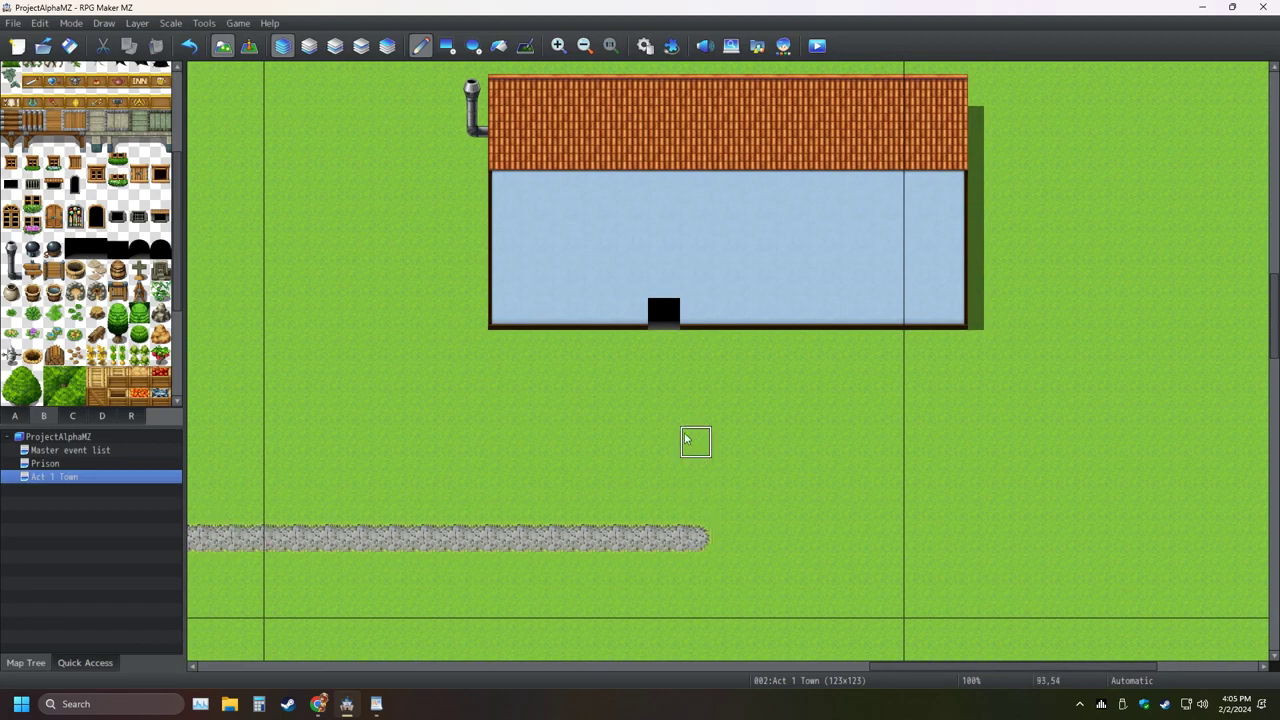
mouse_move(664, 346)
mouse_down()
mouse_move(660, 515)
mouse_move(689, 534)
mouse_up()
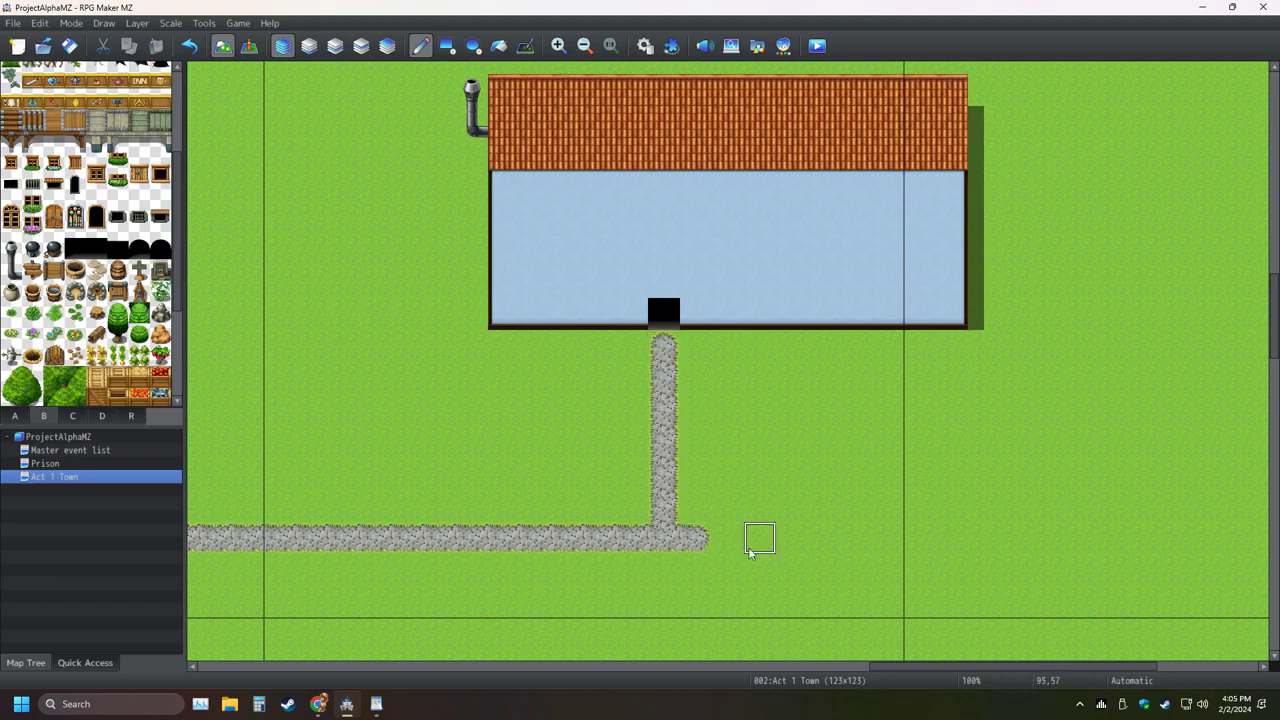
click(694, 538)
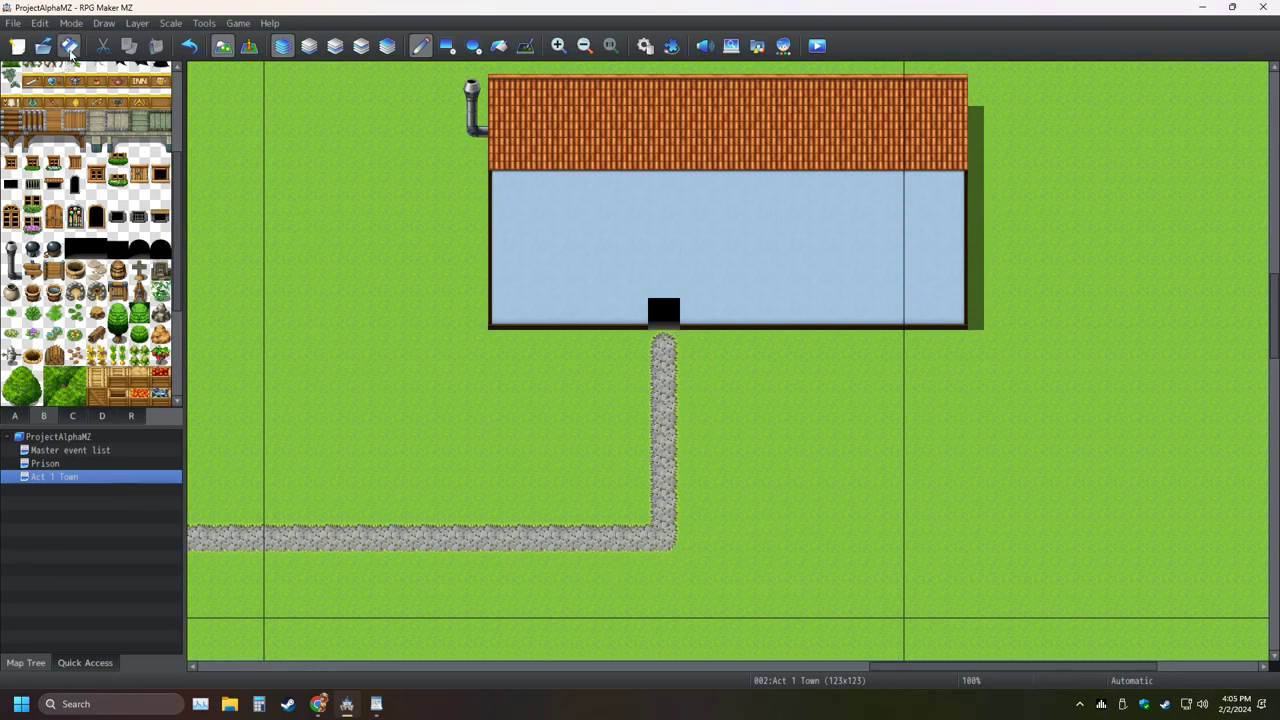
Undo the path segment leading to the doorway and redraw it, removing the extra tile past the corner
click(189, 48)
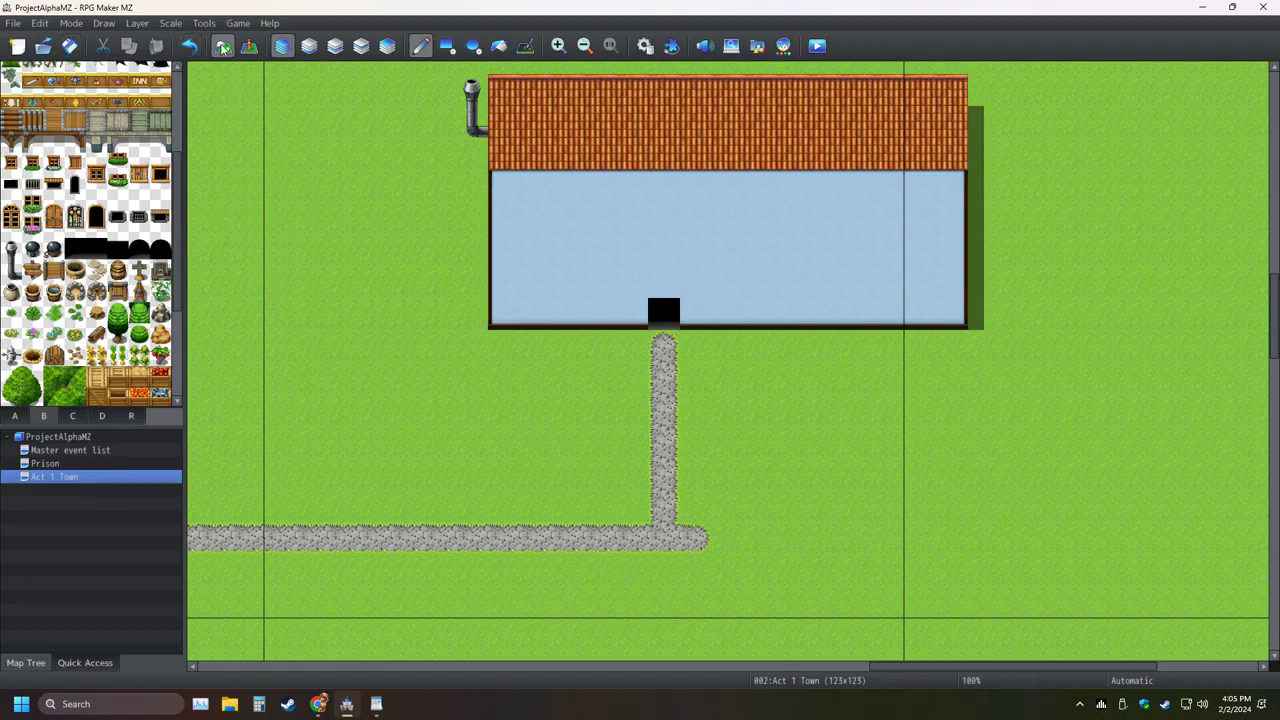
click(183, 45)
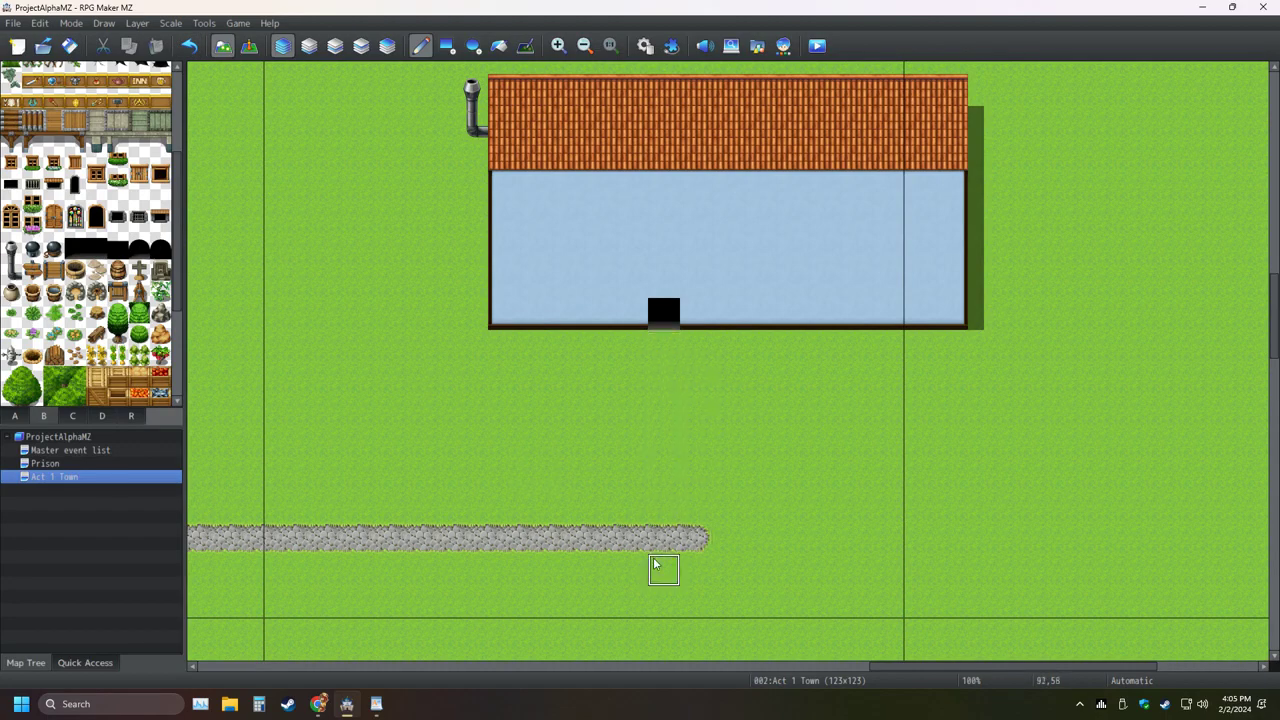
mouse_move(663, 342)
mouse_down()
mouse_move(664, 516)
mouse_move(695, 537)
mouse_up()
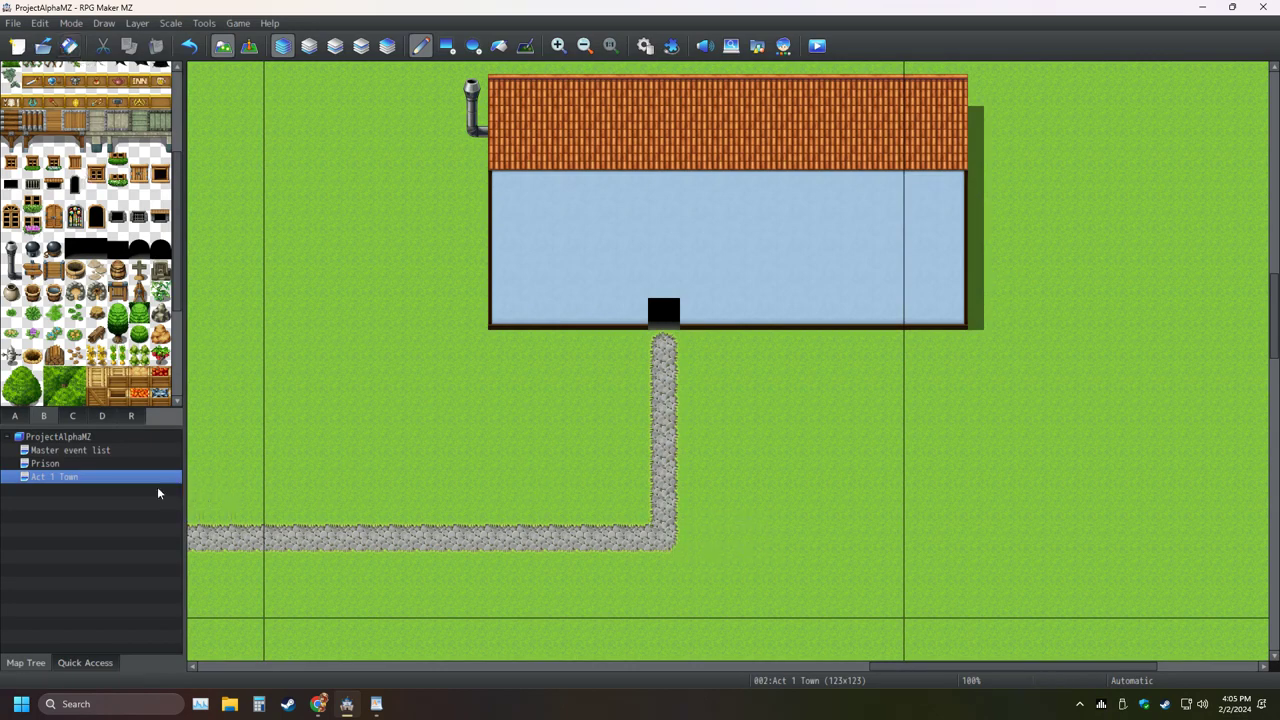
click(196, 53)
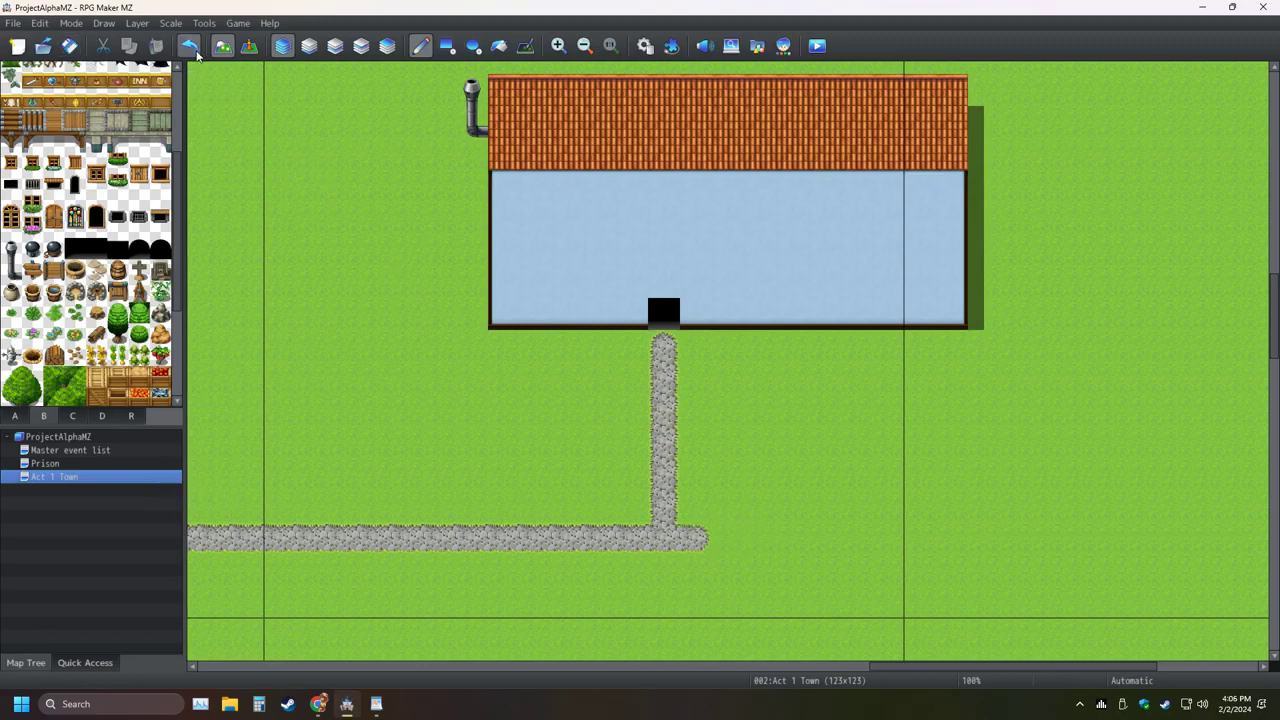
click(696, 538)
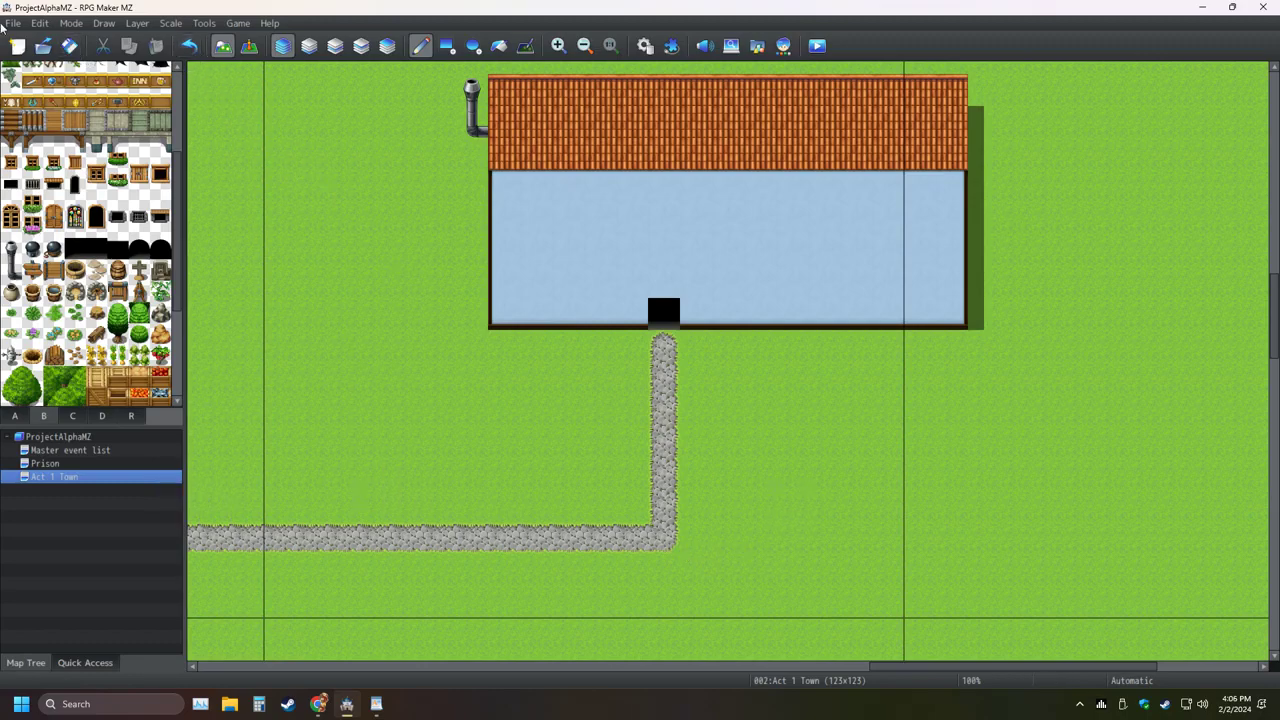
click(198, 47)
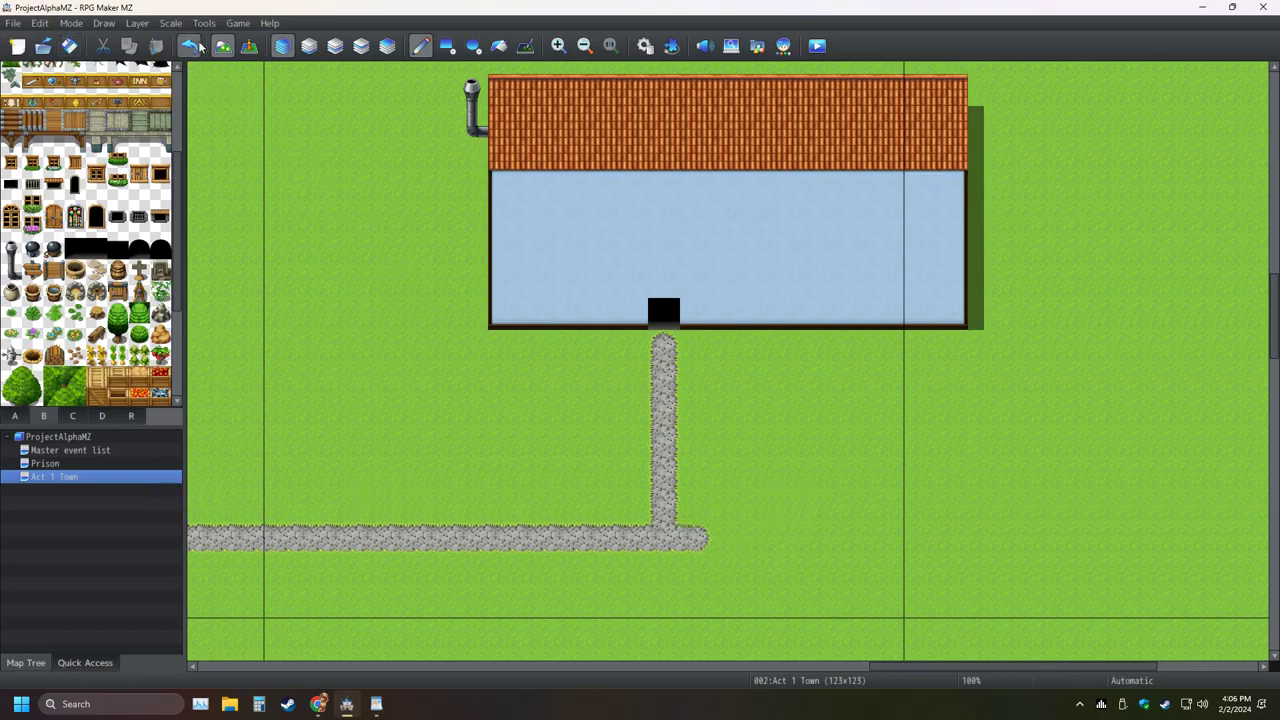
click(696, 538)
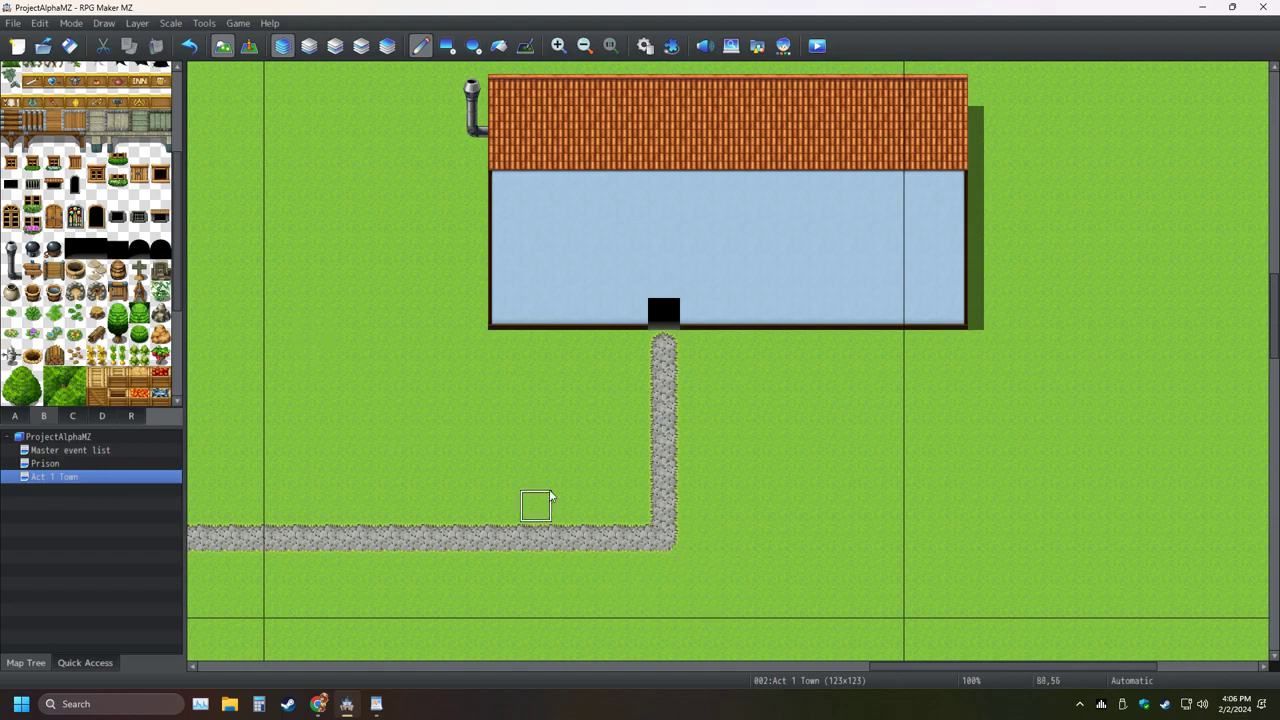
Replace the Act 1 Town map's display name with "Name not set." in its map properties
click(62, 464)
click(62, 478)
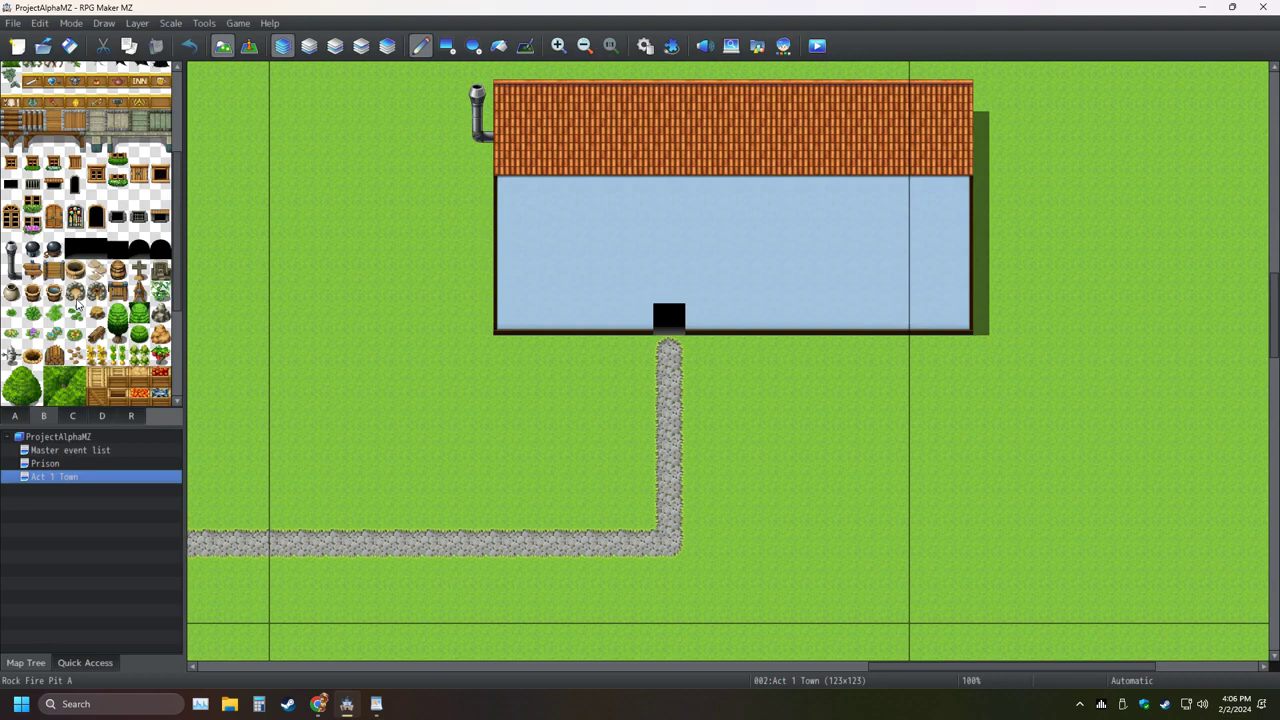
right_click(50, 478)
click(65, 490)
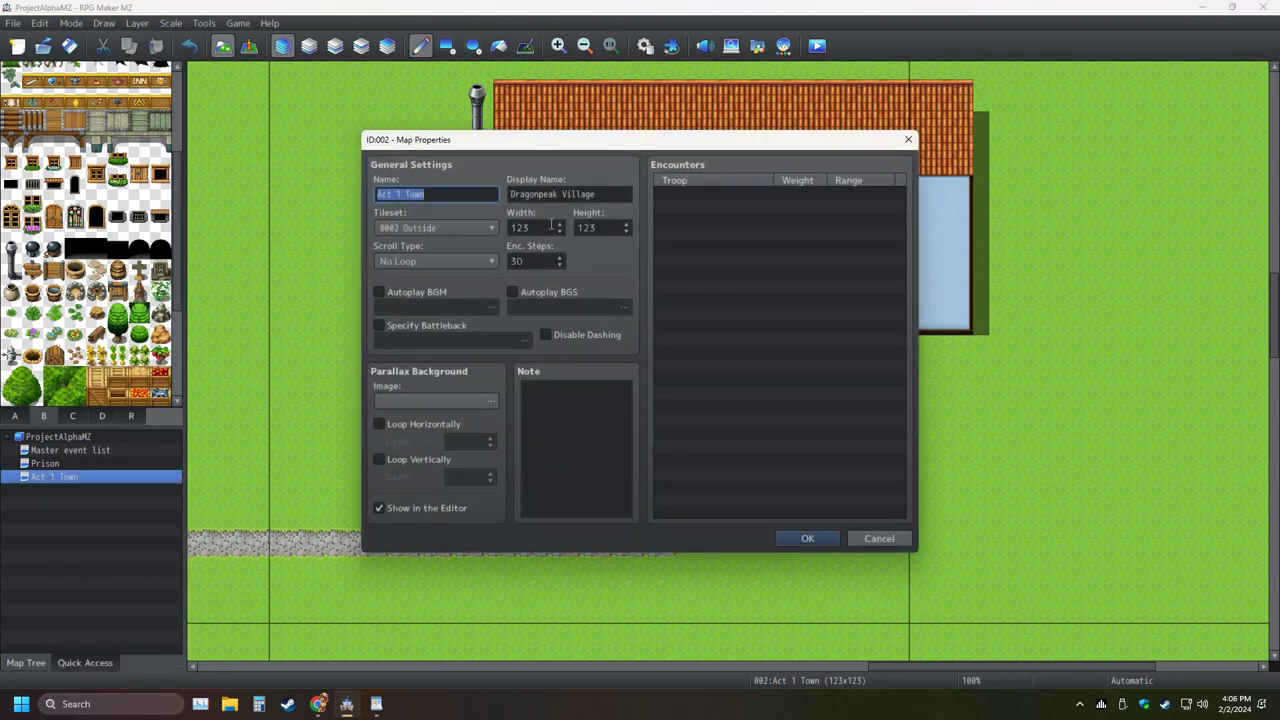
key(Tab)
key(End)
key(shift+Left)
key(shift+Left)
key(shift+Left)
key(shift+Left)
key(shift+Left)
key(shift+Left)
key(shift+Left)
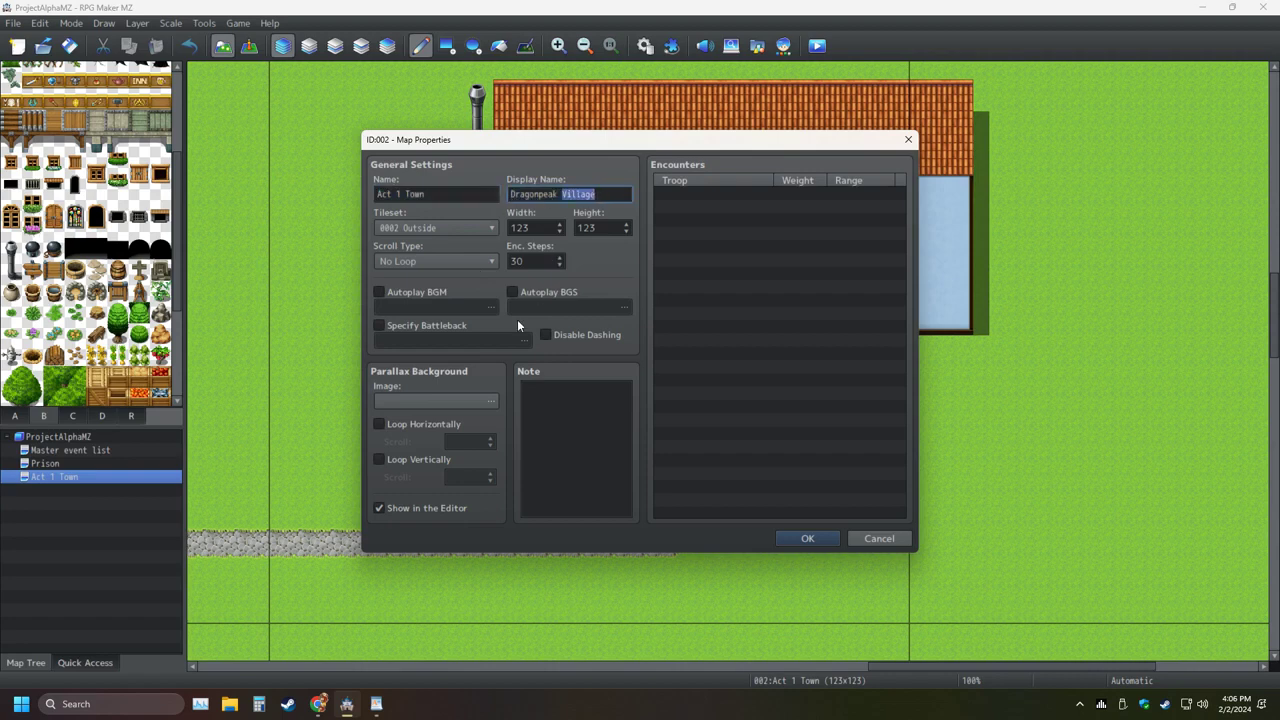
key(BackSpace)
key(BackSpace)
key(BackSpace)
key(BackSpace)
key(BackSpace)
key(BackSpace)
key(BackSpace)
key(BackSpace)
key(BackSpace)
key(BackSpace)
key(BackSpace)
key(BackSpace)
text(Name not set.)
key(Return)
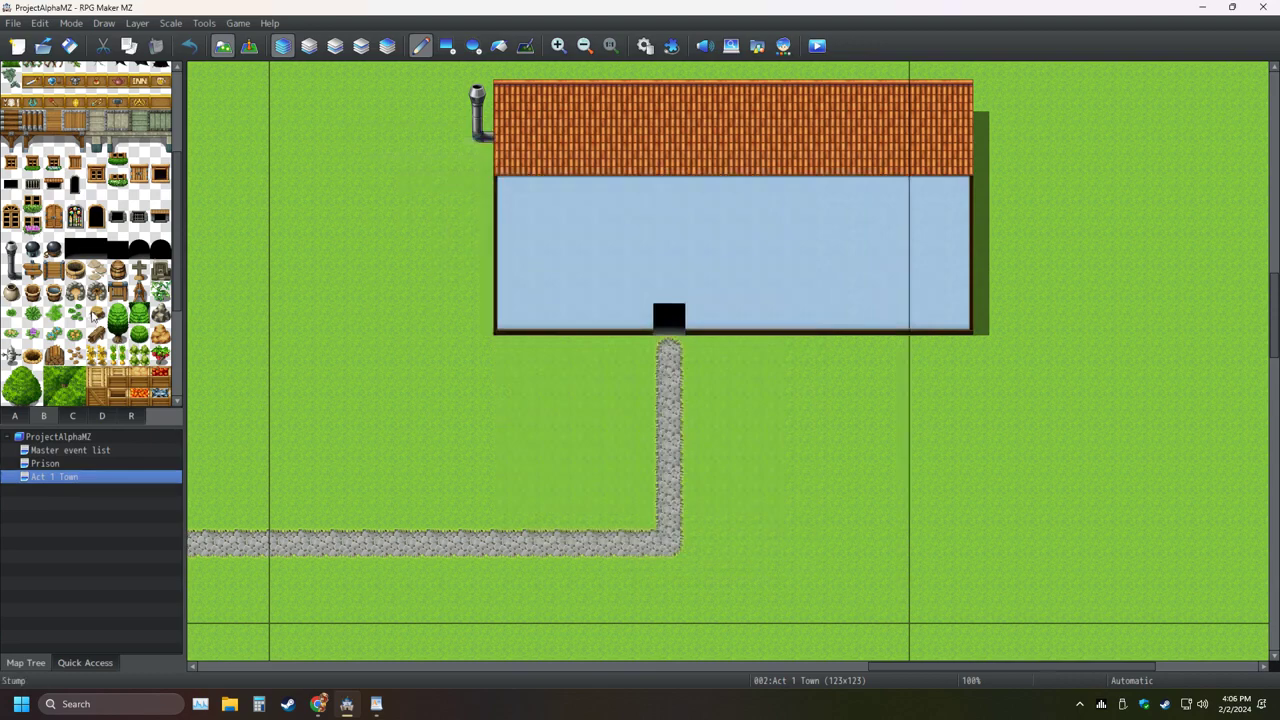
Check the Prison map's properties and save the project
click(70, 463)
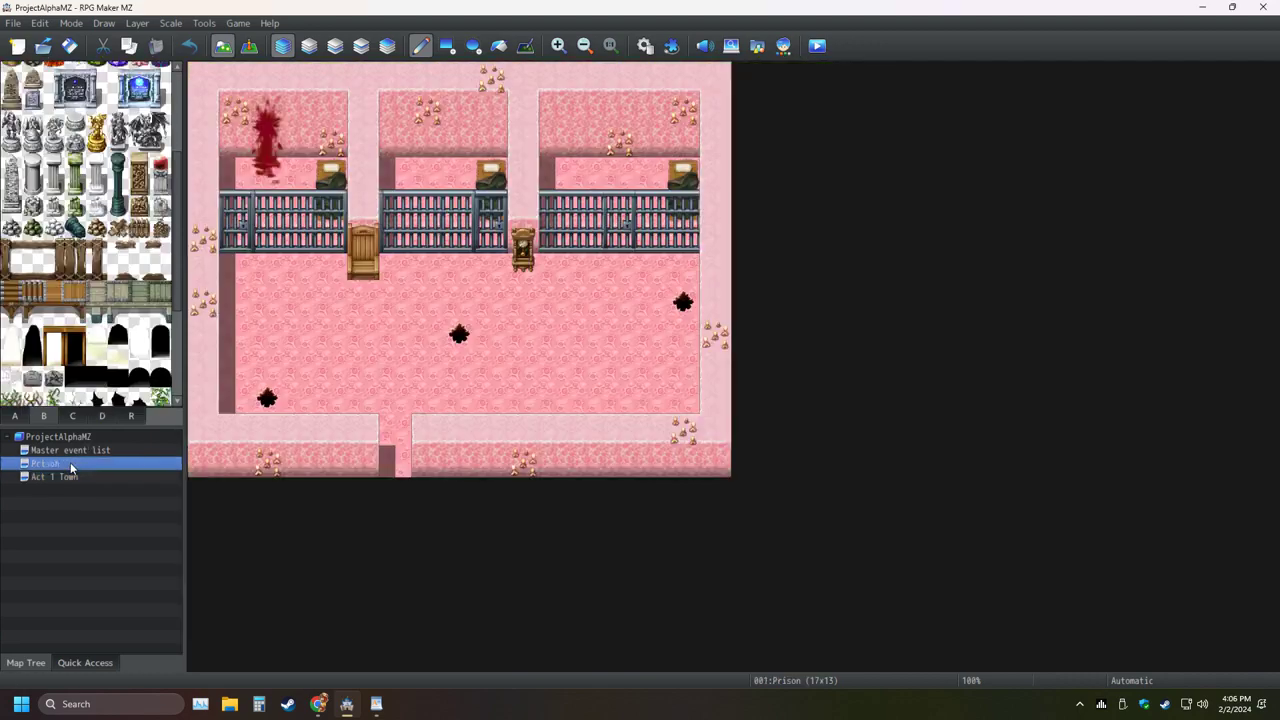
right_click(70, 463)
click(100, 470)
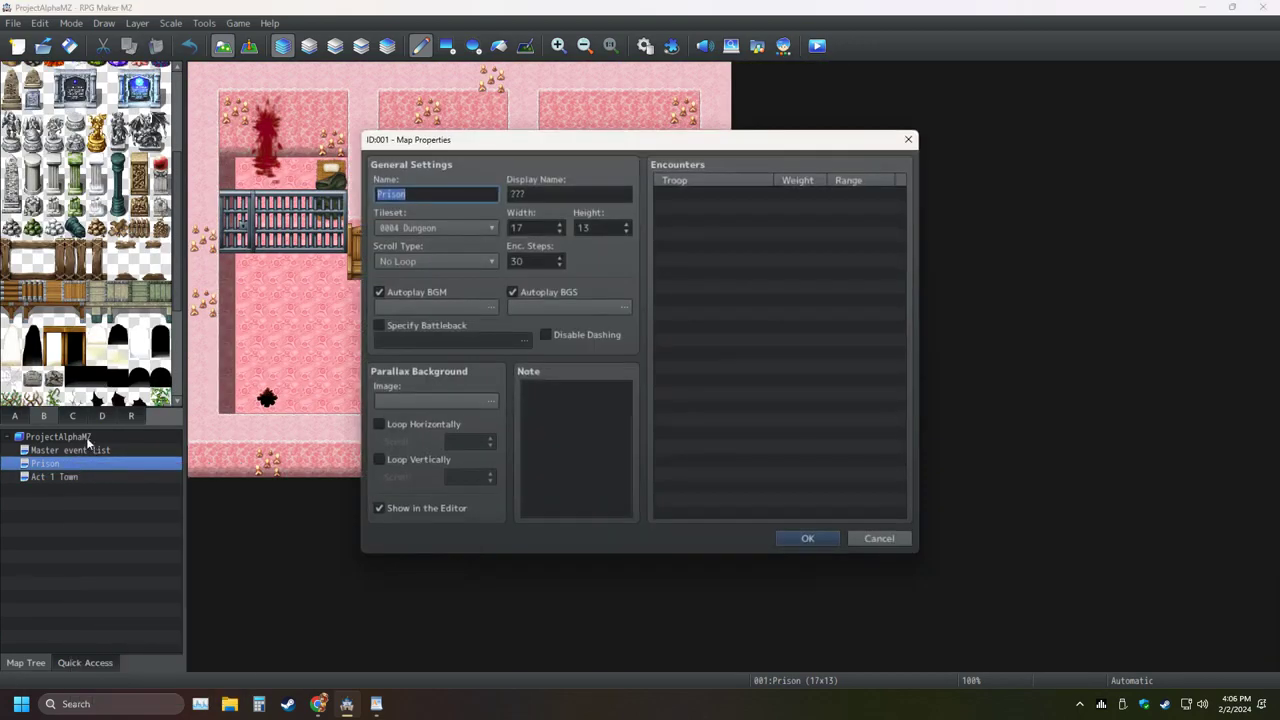
click(807, 538)
click(69, 45)
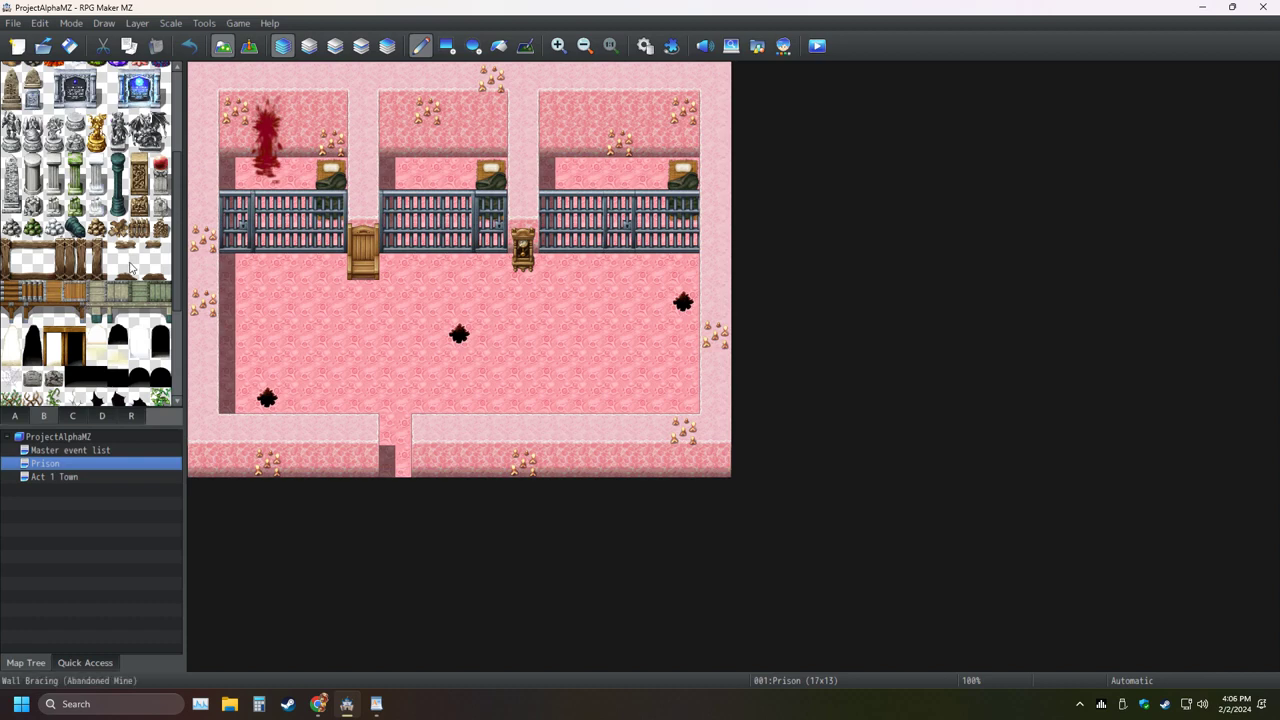
Return to the Act 1 Town map and place Large Window A along the house's ground floor, two west and three east of the doorway
click(64, 478)
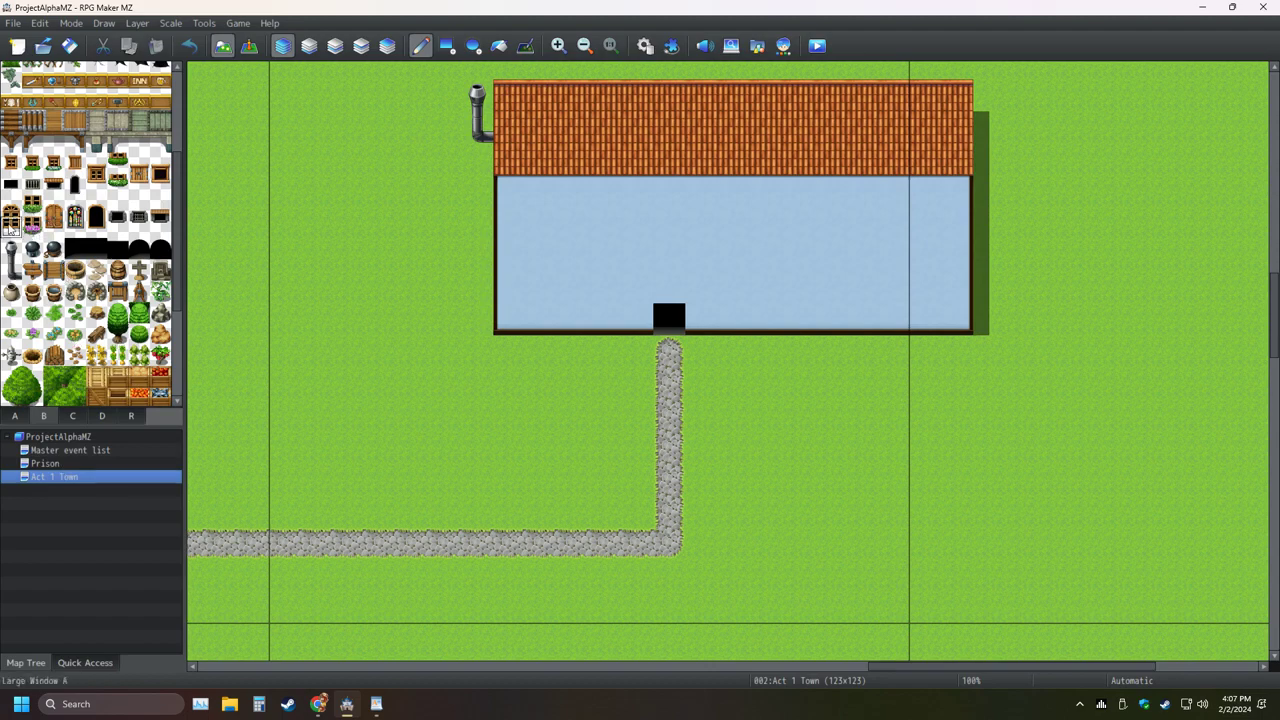
click(11, 214)
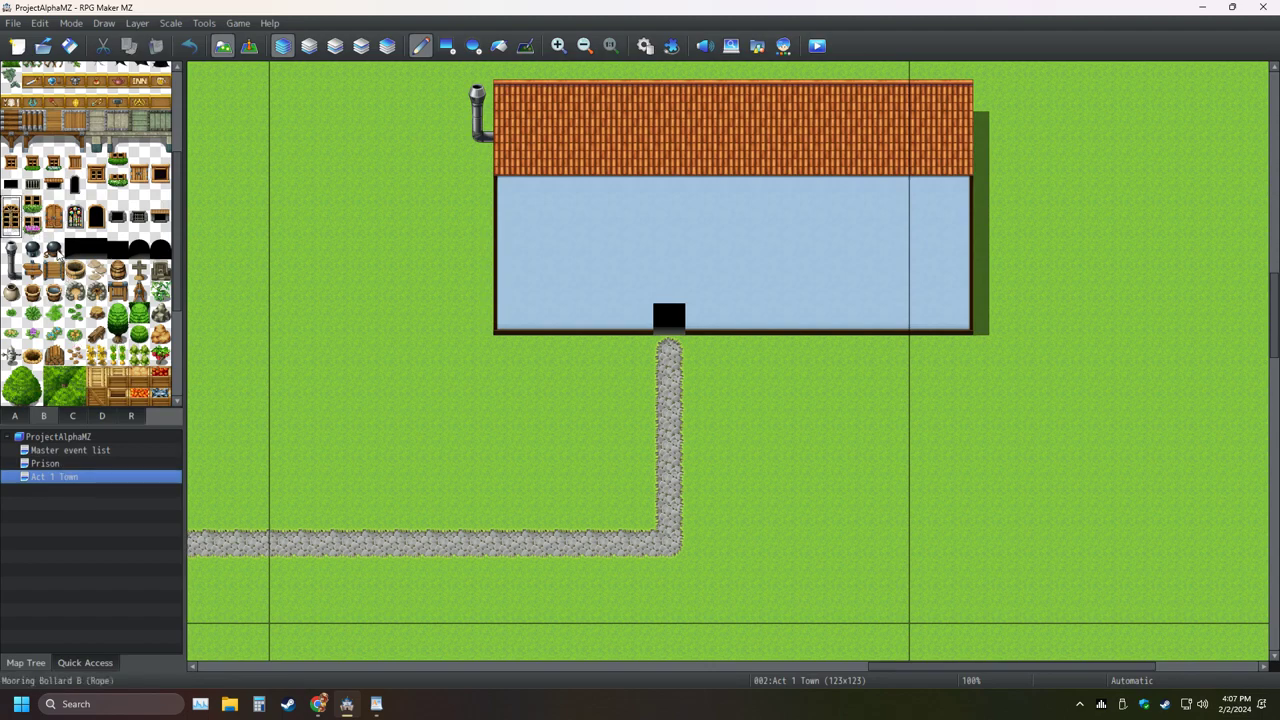
click(602, 296)
click(539, 296)
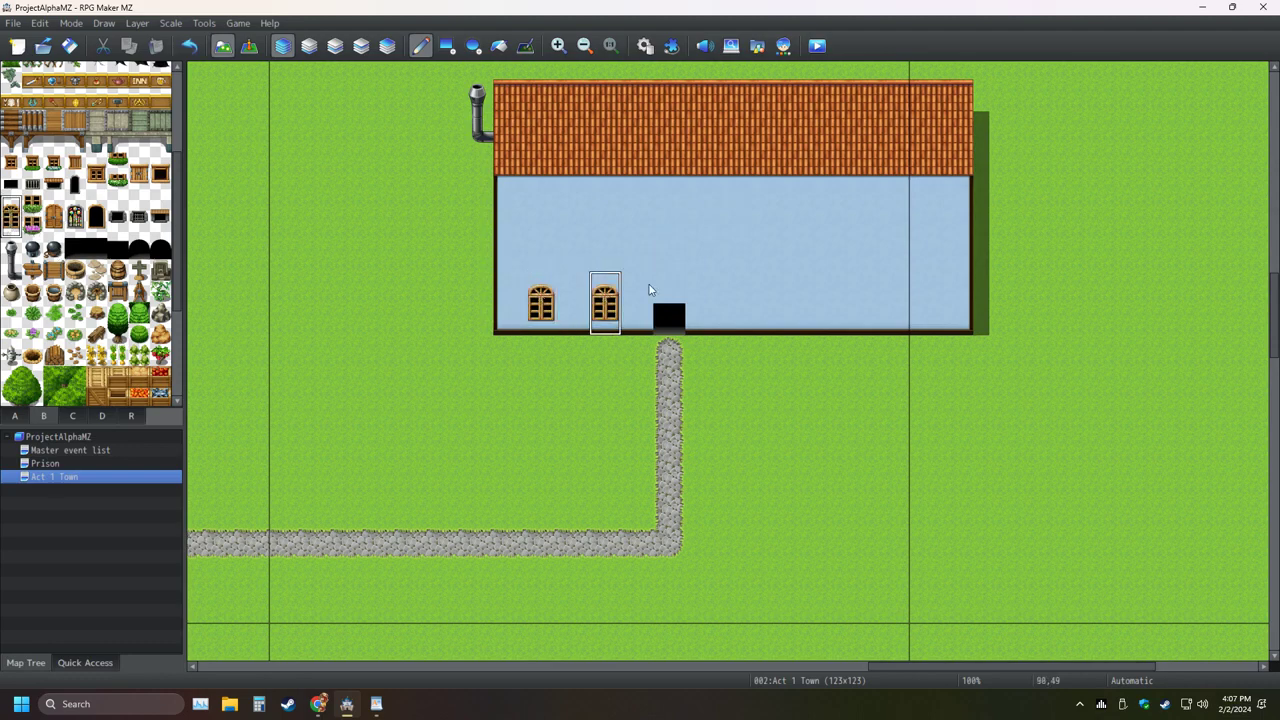
click(762, 298)
click(858, 298)
click(953, 298)
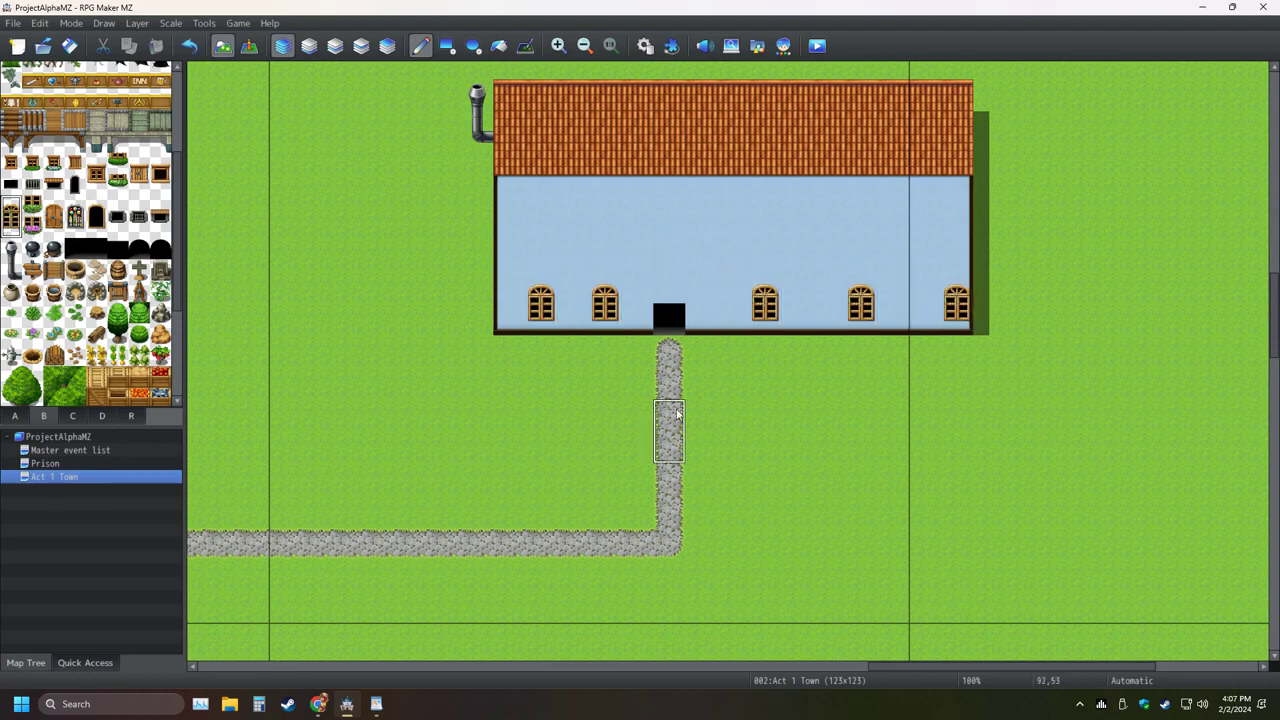
Add green planters under the westmost and second-from-east windows, and pink flower planters under the other three
click(32, 207)
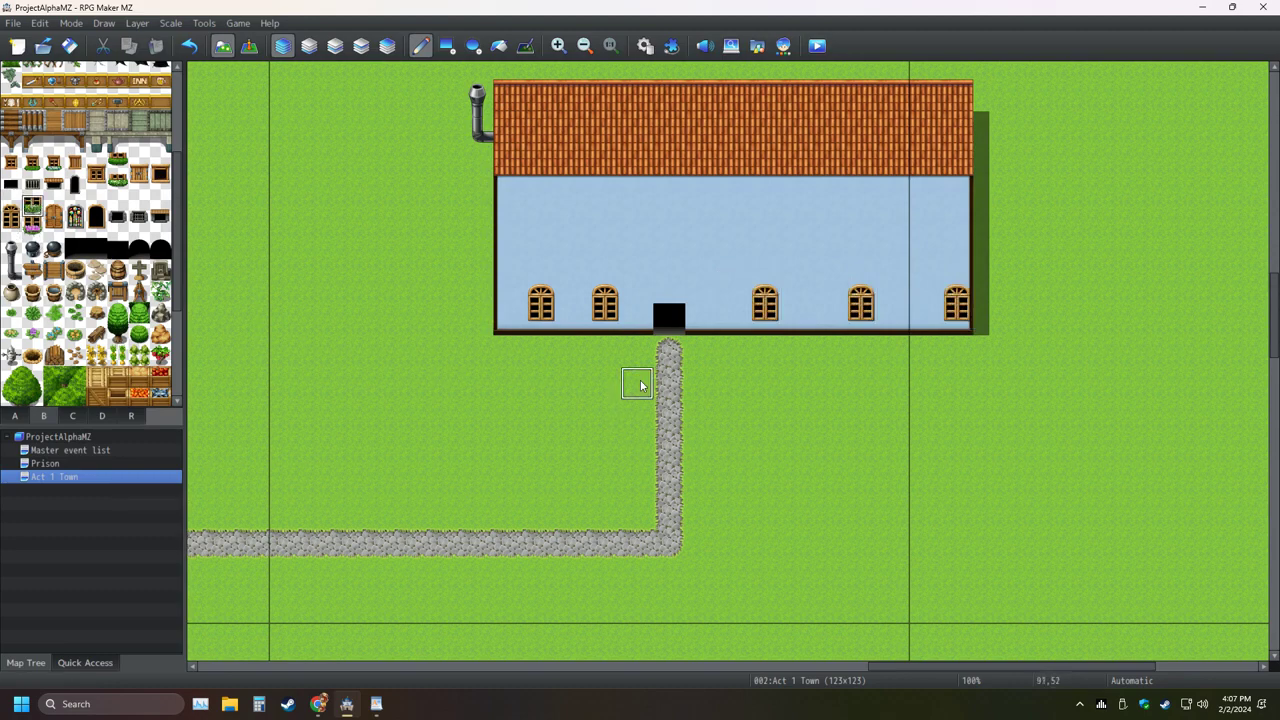
click(540, 320)
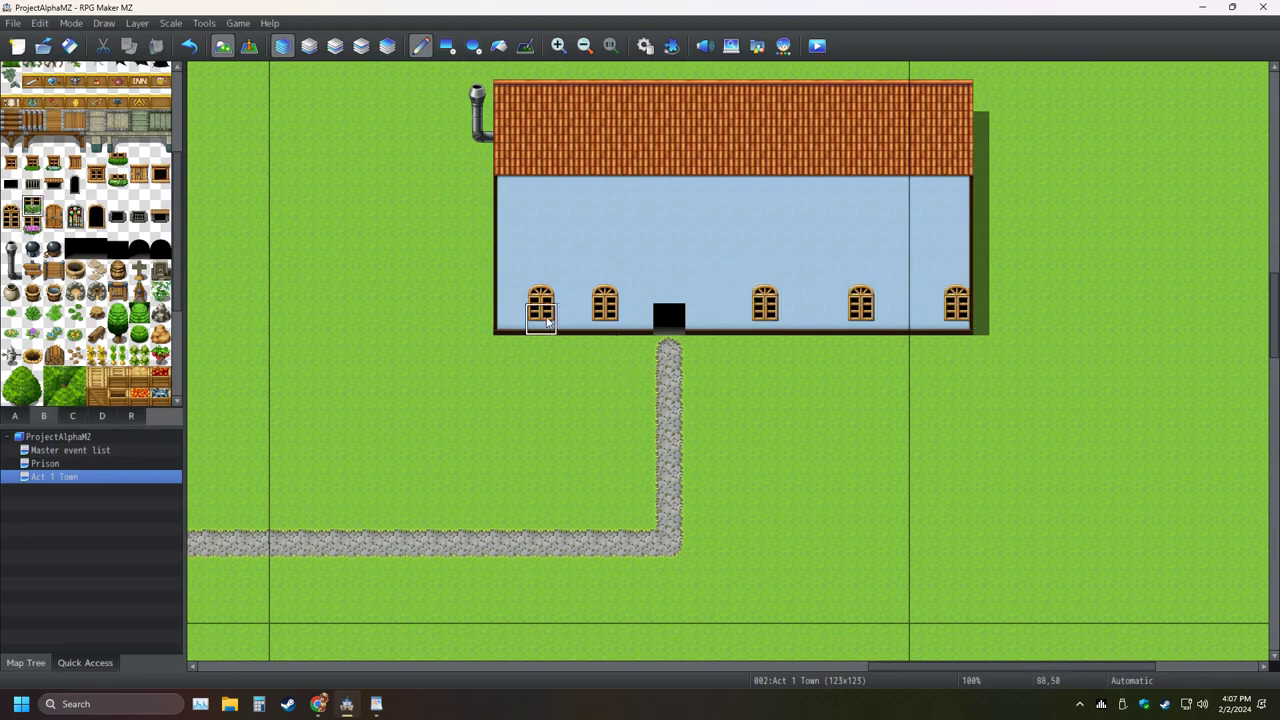
click(862, 320)
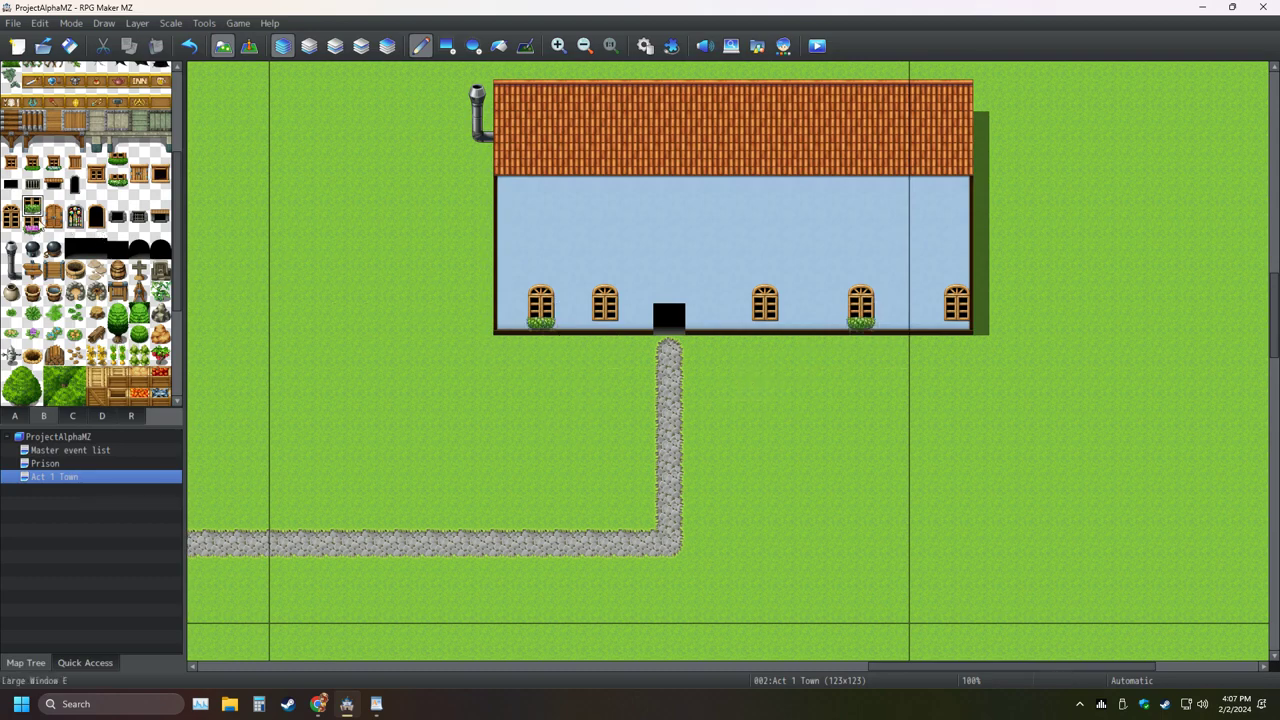
click(765, 320)
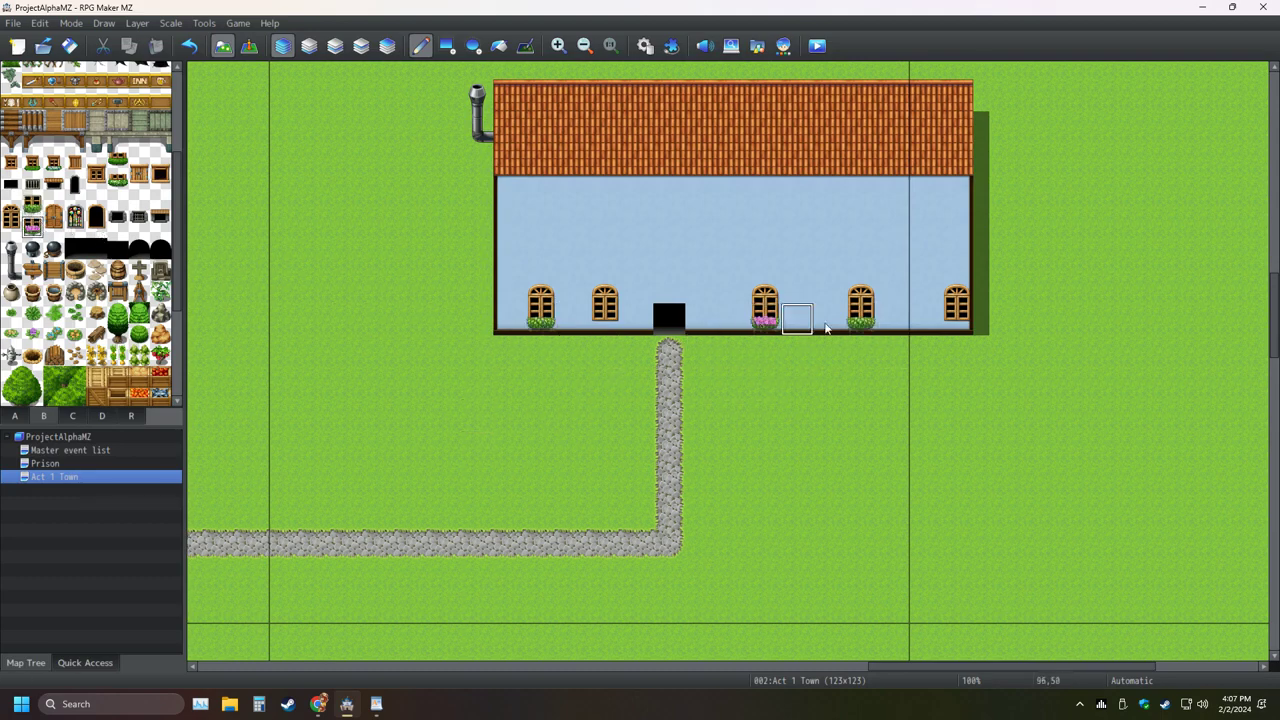
click(952, 322)
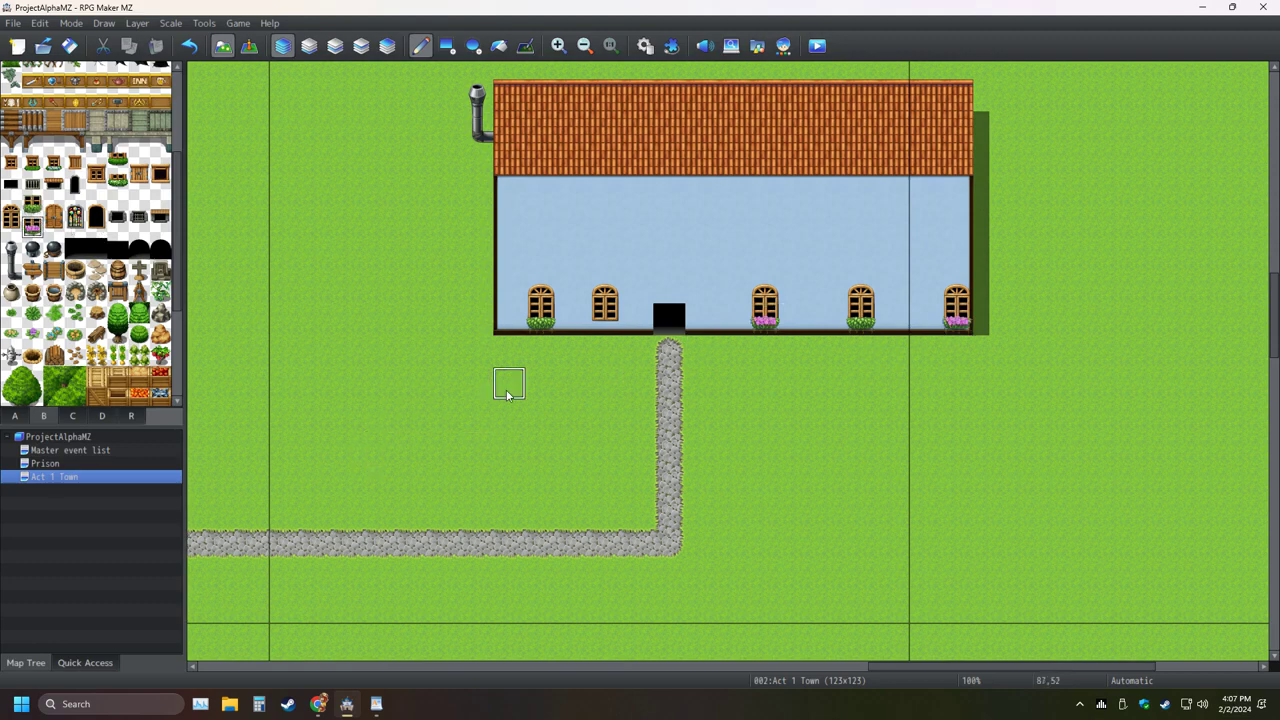
click(612, 324)
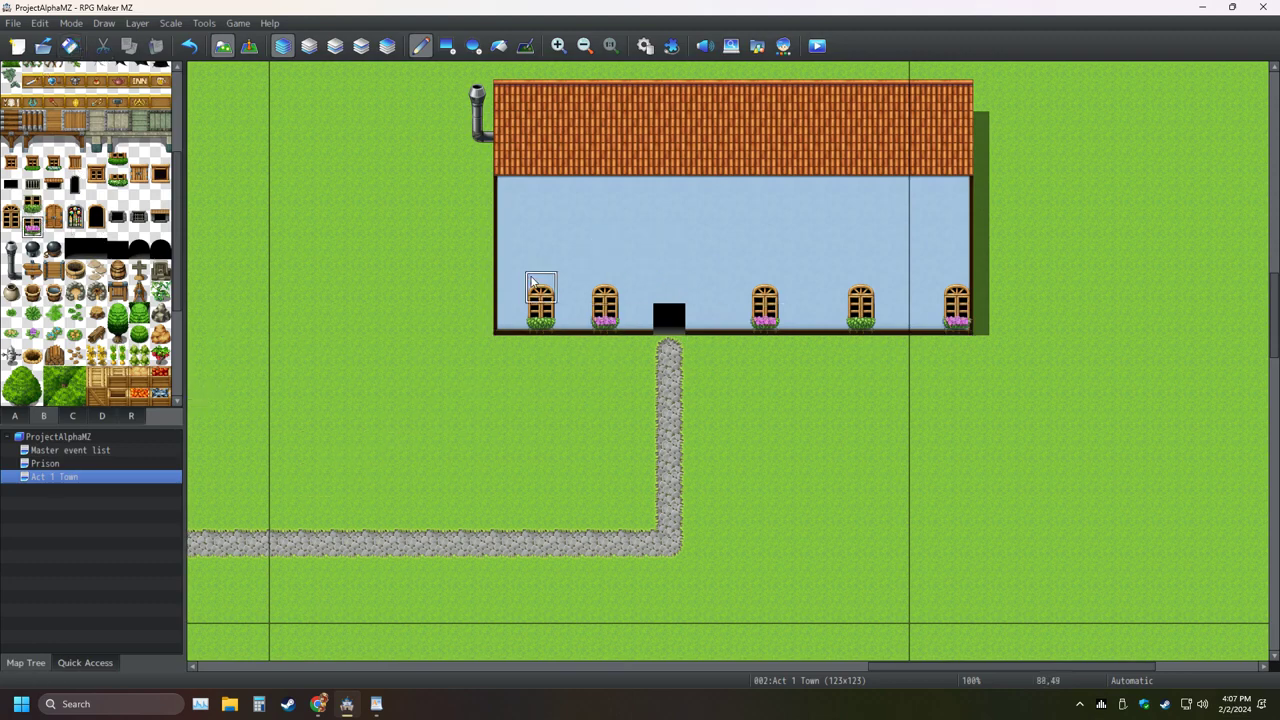
Copy the two windows with planters west of the doorway onto the upper wall directly above them
right_drag(519, 277, 604, 325)
right_drag(535, 285, 605, 320)
click(548, 218)
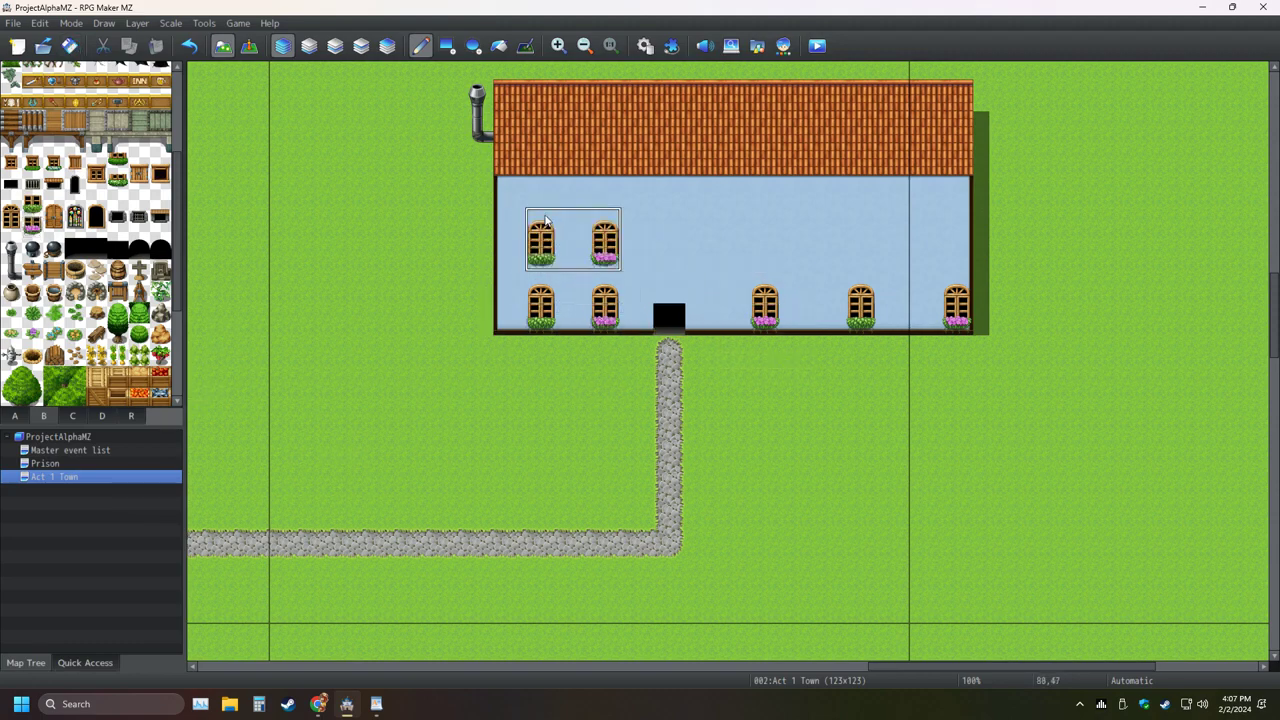
Copy the three windows with planters east of the doorway onto the upper wall directly above them and save the project
mouse_move(732, 288)
right_down()
mouse_move(937, 347)
mouse_move(968, 328)
right_up()
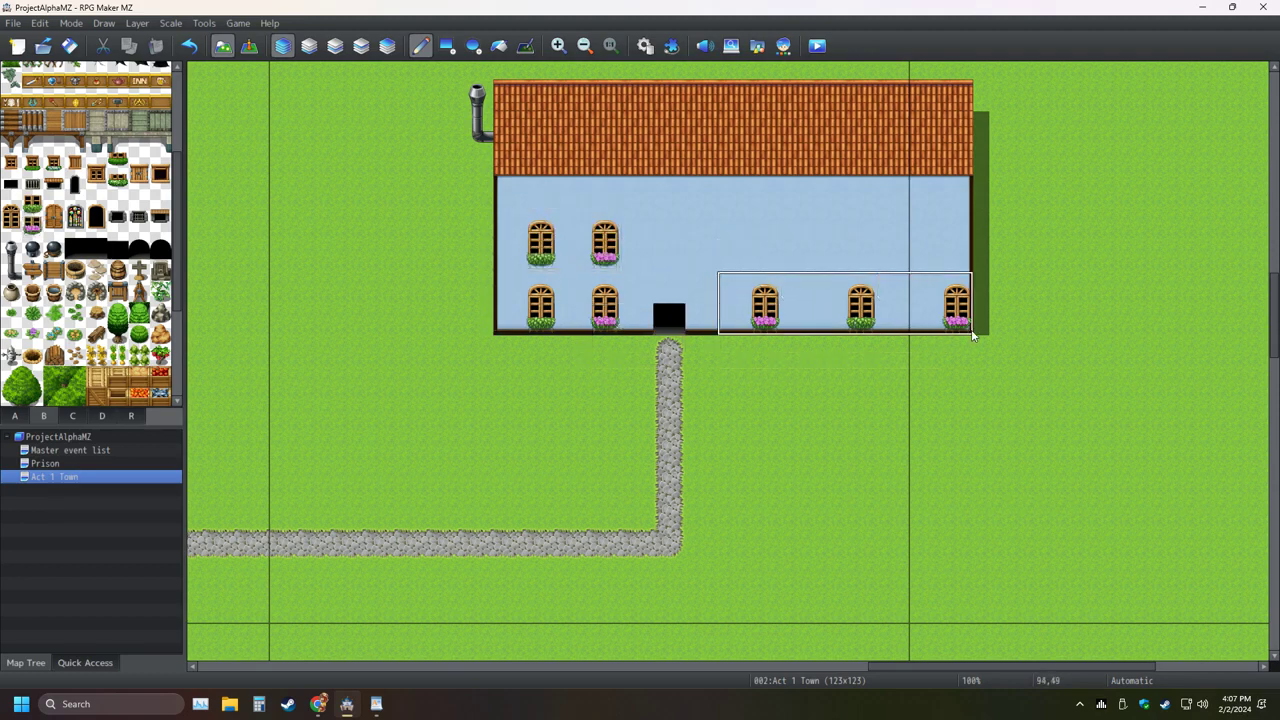
click(944, 258)
click(69, 45)
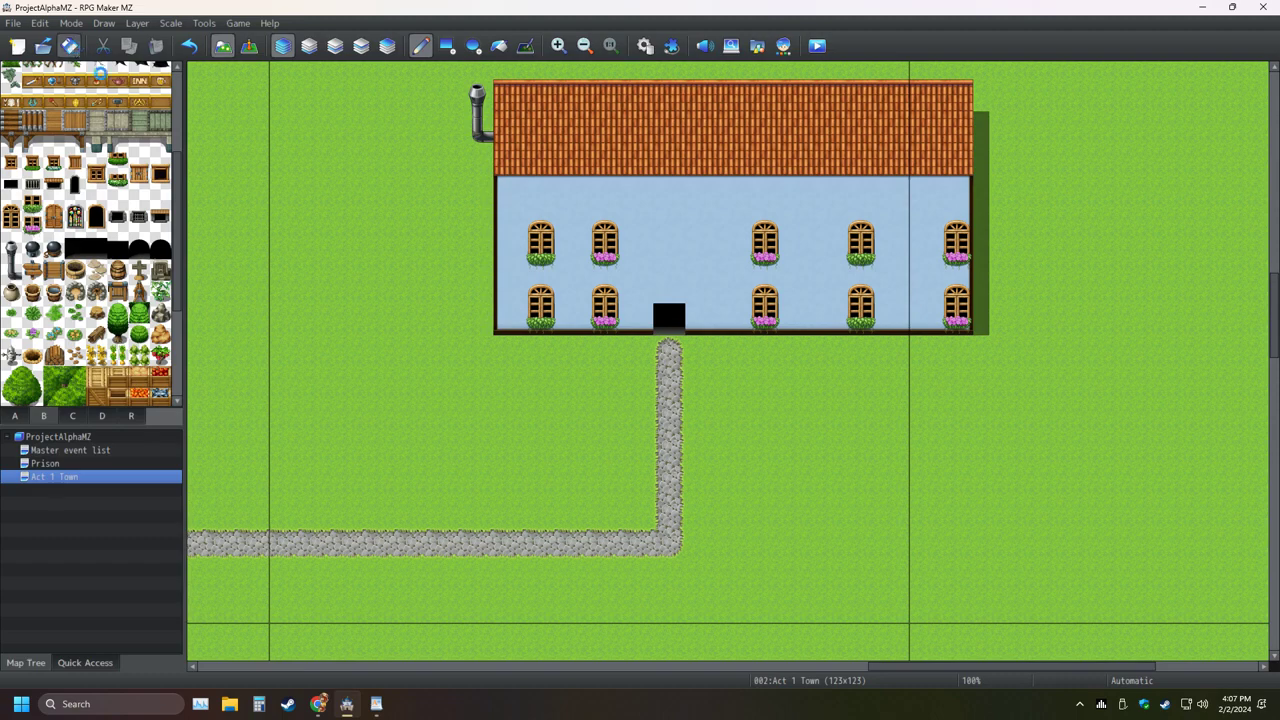
Swap green and pink planters under all five upper windows so each differs from the one below, and save the project
right_click(545, 262)
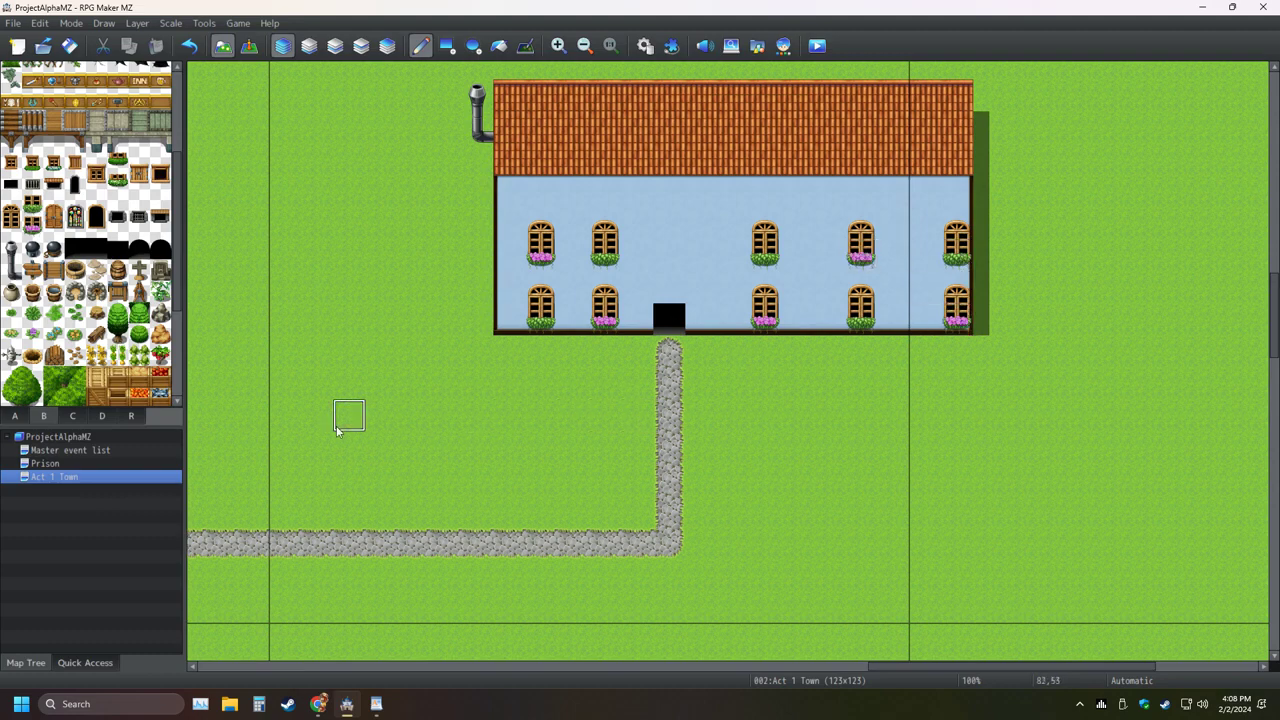
click(69, 45)
Try painting a freehand patch of light brown castle brick northwest of the unfinished path's end in the northeast field, and undo it
scroll(160, 316, down, 1)
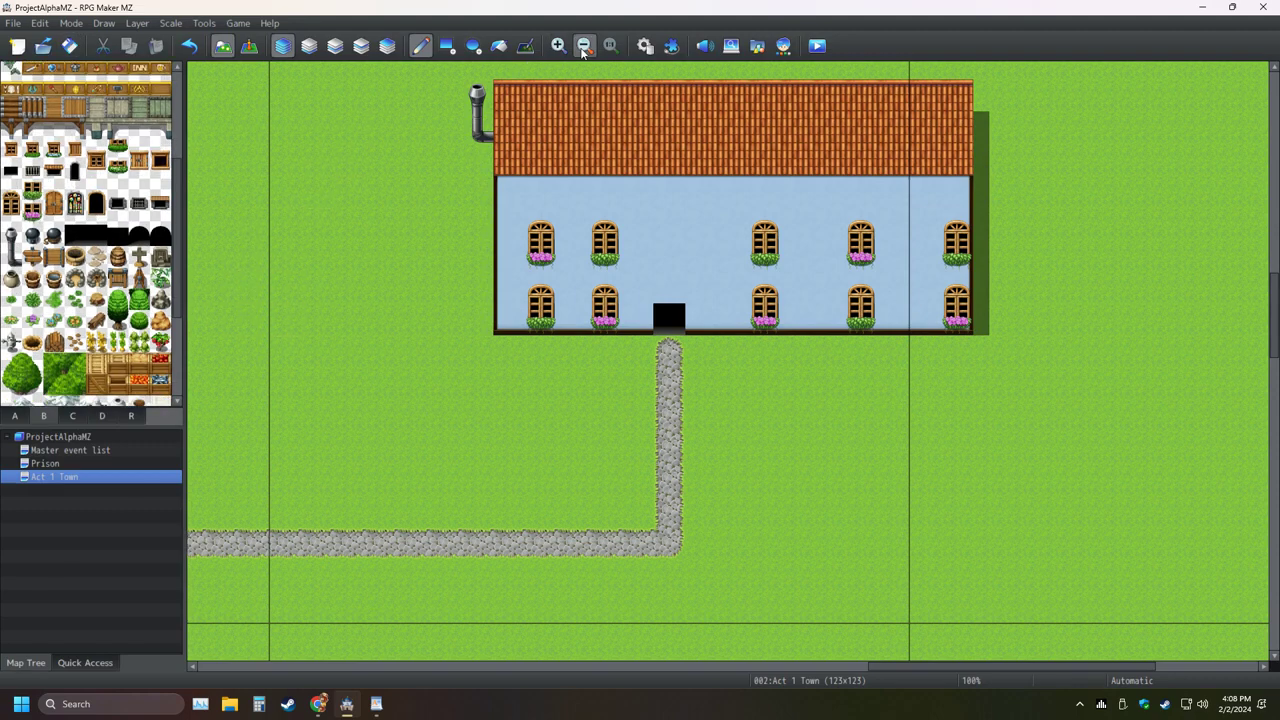
click(584, 46)
ctrl+scroll(509, 230, down, 2)
middle_click(683, 254)
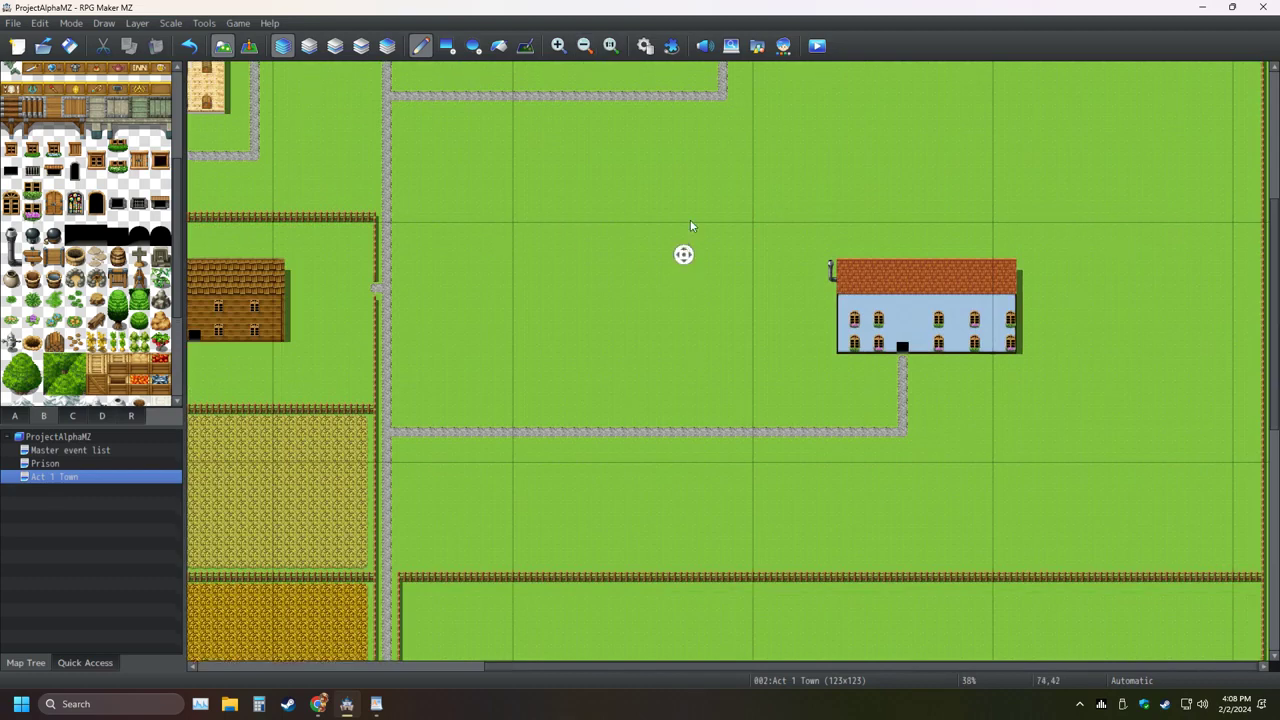
middle_click(746, 162)
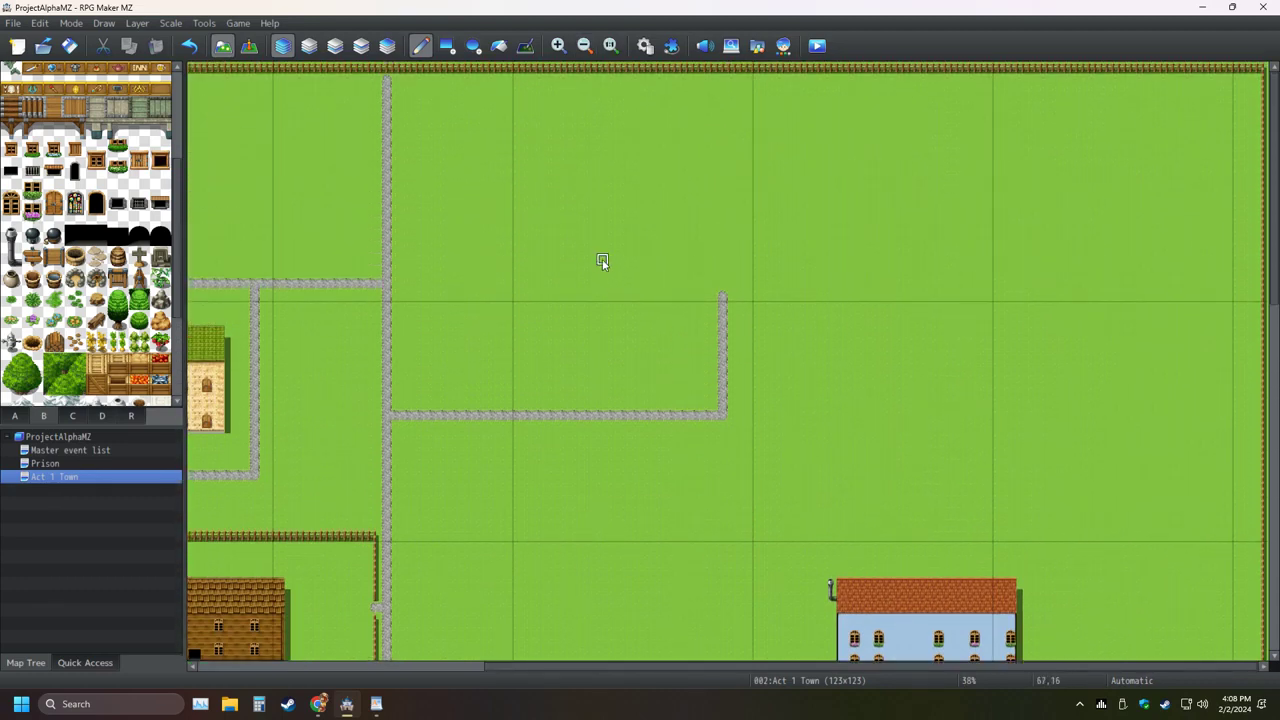
click(60, 466)
click(62, 477)
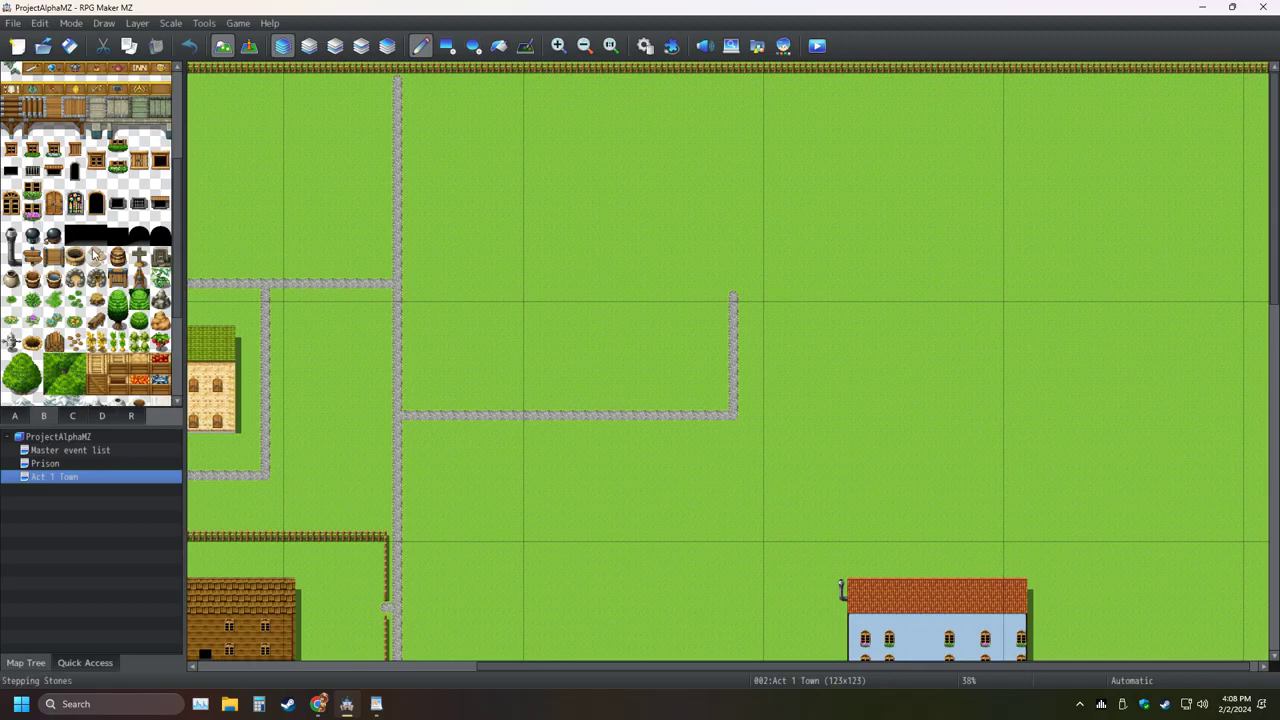
click(18, 416)
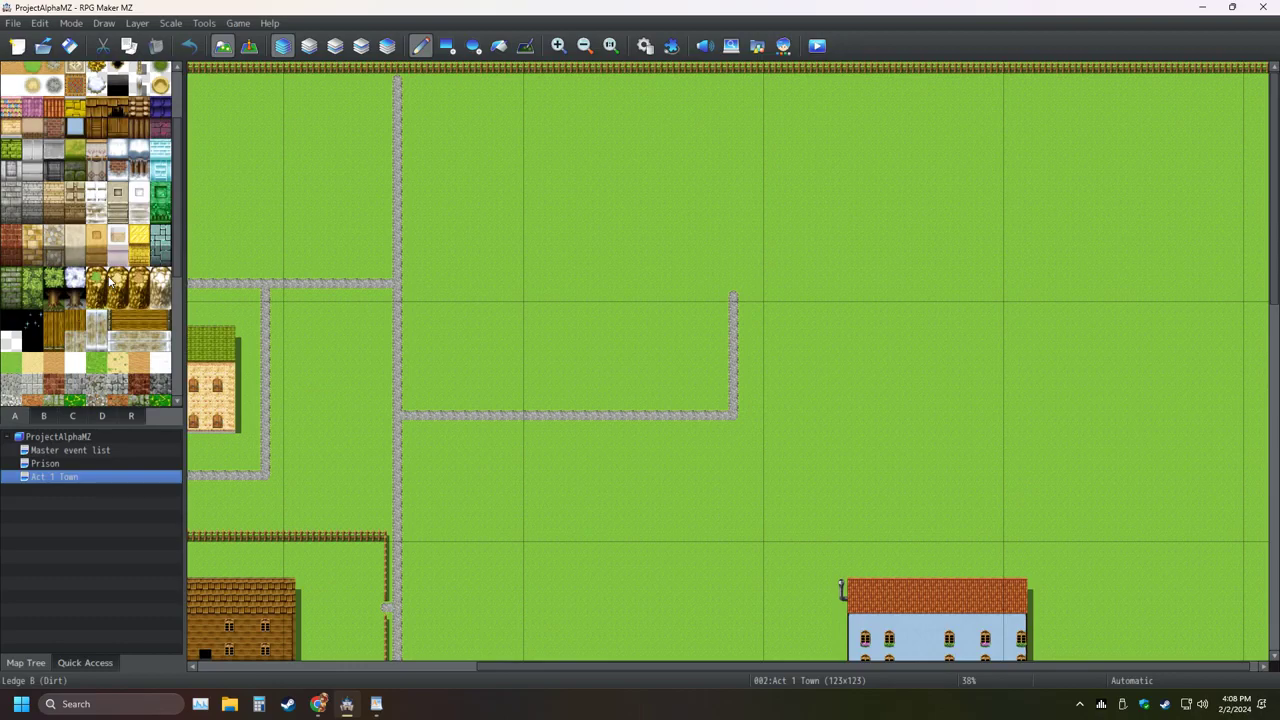
click(72, 192)
mouse_move(541, 163)
mouse_down()
mouse_move(627, 213)
mouse_move(576, 228)
mouse_move(582, 175)
mouse_move(600, 200)
mouse_up()
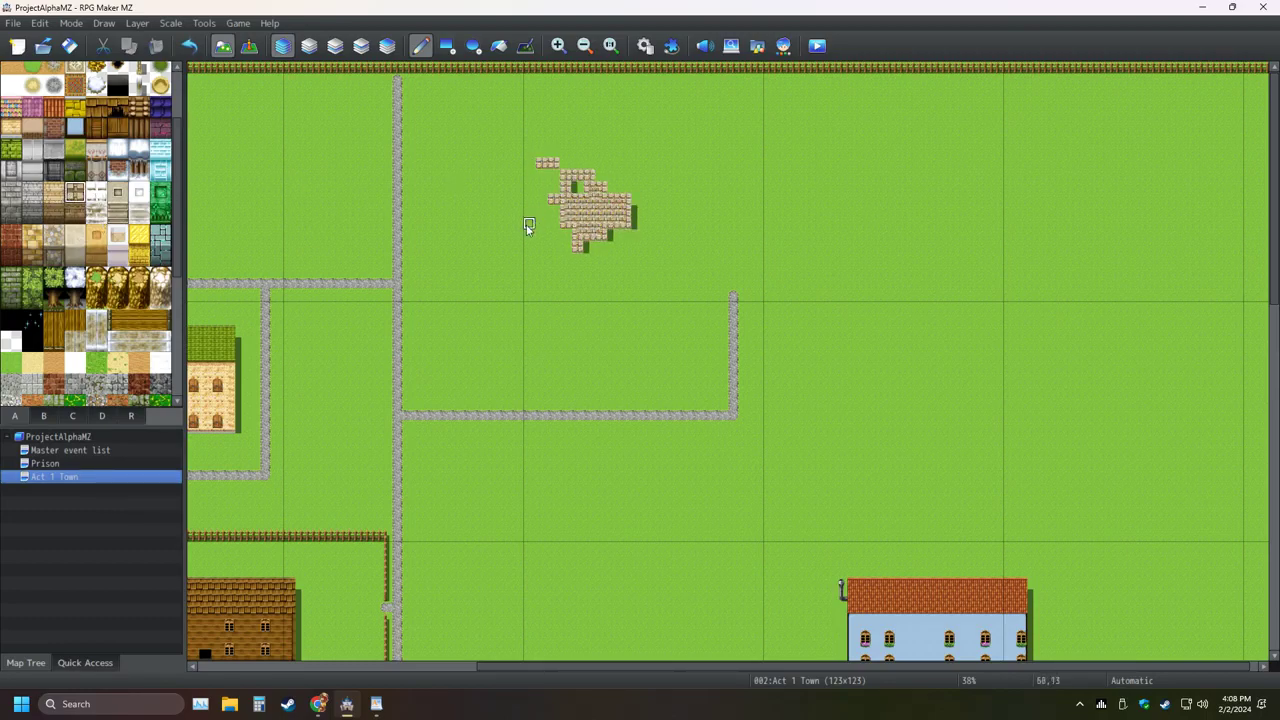
key(ctrl+z)
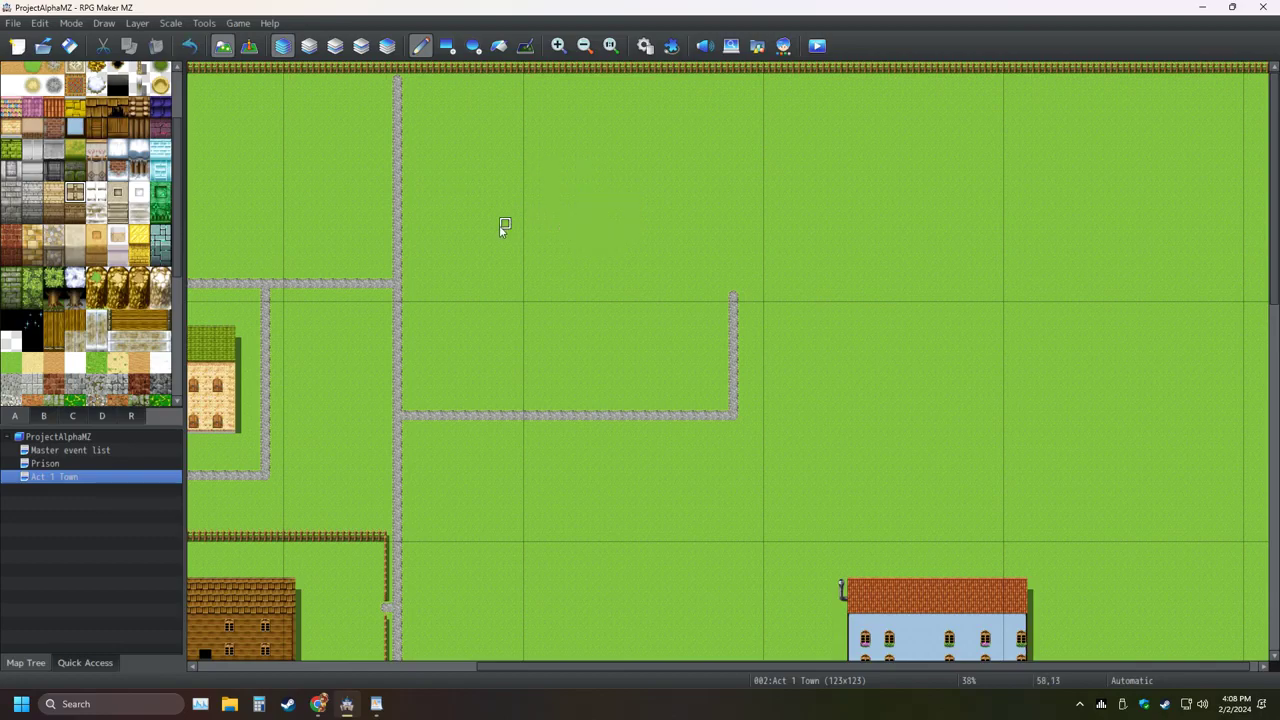
Try filling a rectangle of light brown castle brick, 17 by 10 tiles, northwest of the path's end, and undo it
click(448, 46)
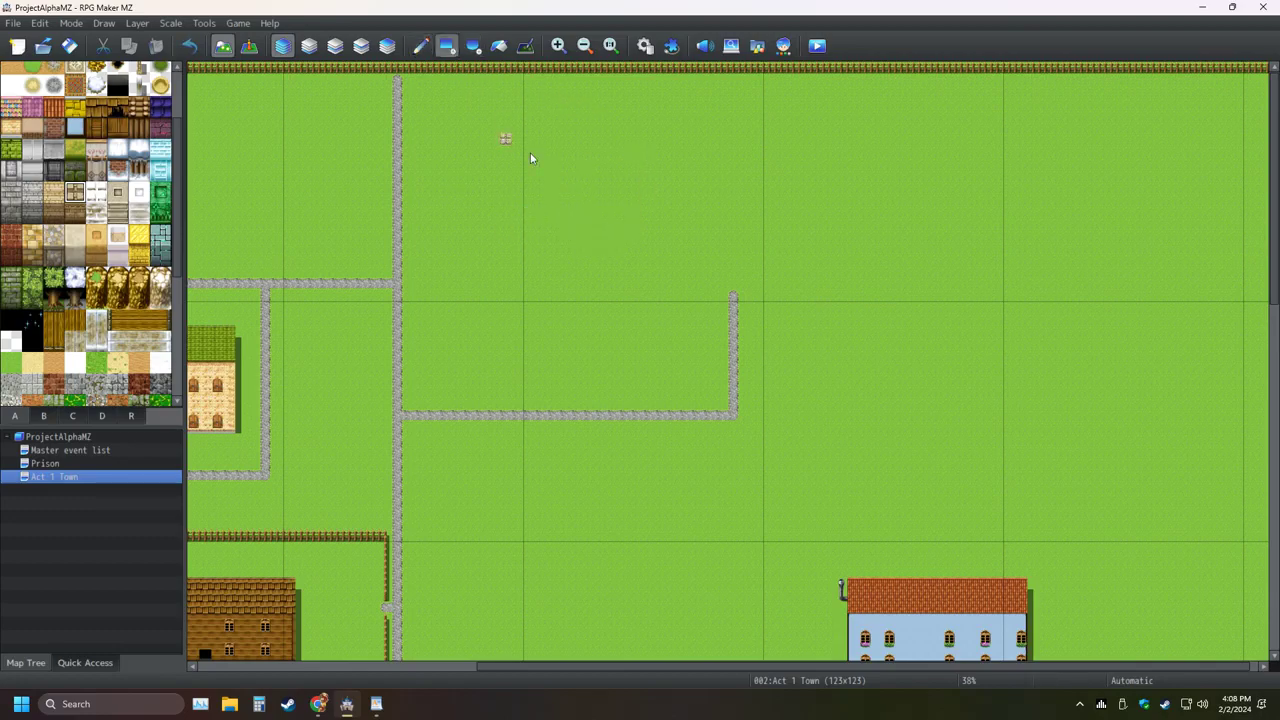
drag(508, 140, 700, 248)
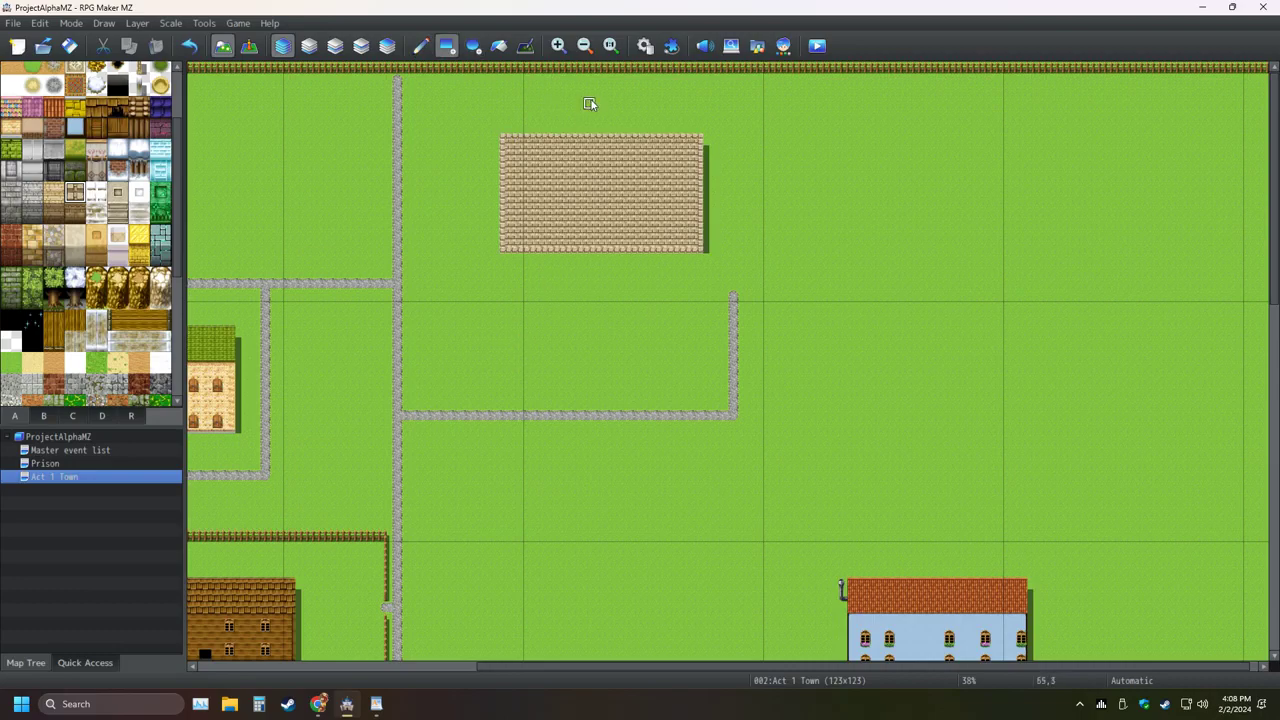
click(610, 46)
mouse_move(610, 188)
middle_down()
mouse_move(555, 135)
mouse_move(590, 170)
middle_up()
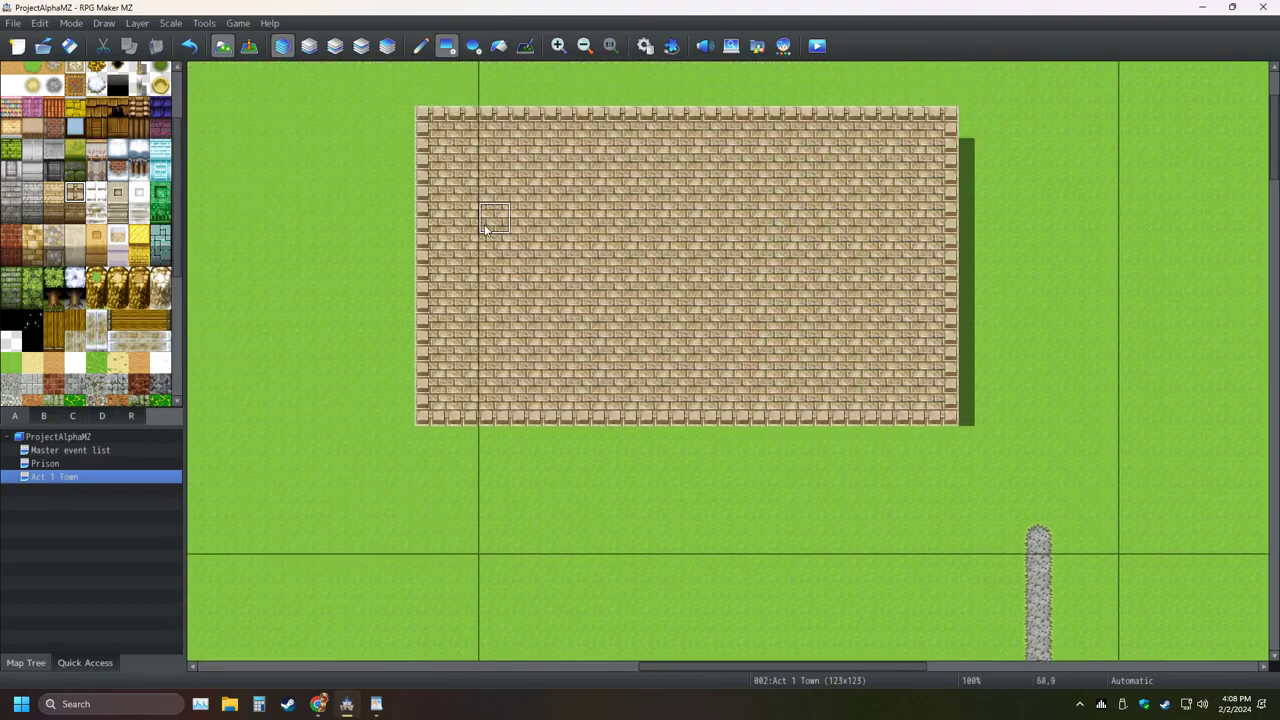
click(189, 46)
click(584, 46)
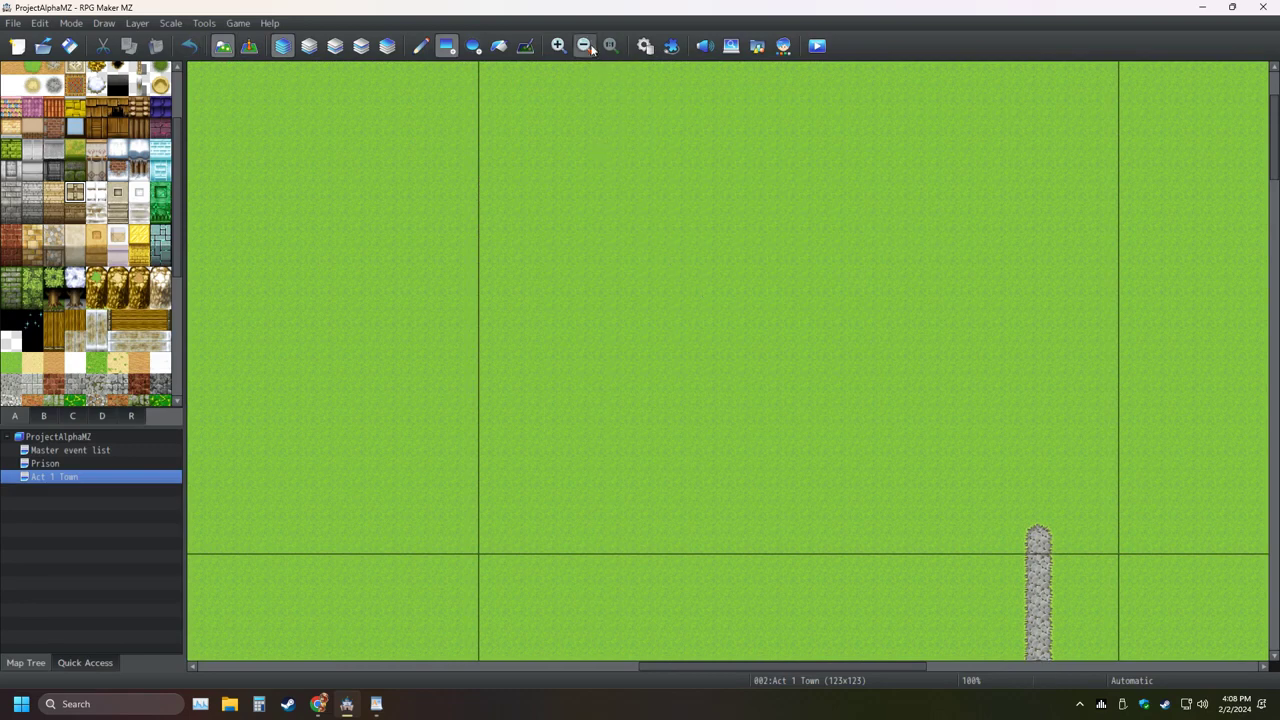
mouse_move(734, 263)
middle_down()
mouse_move(839, 262)
mouse_move(752, 301)
middle_up()
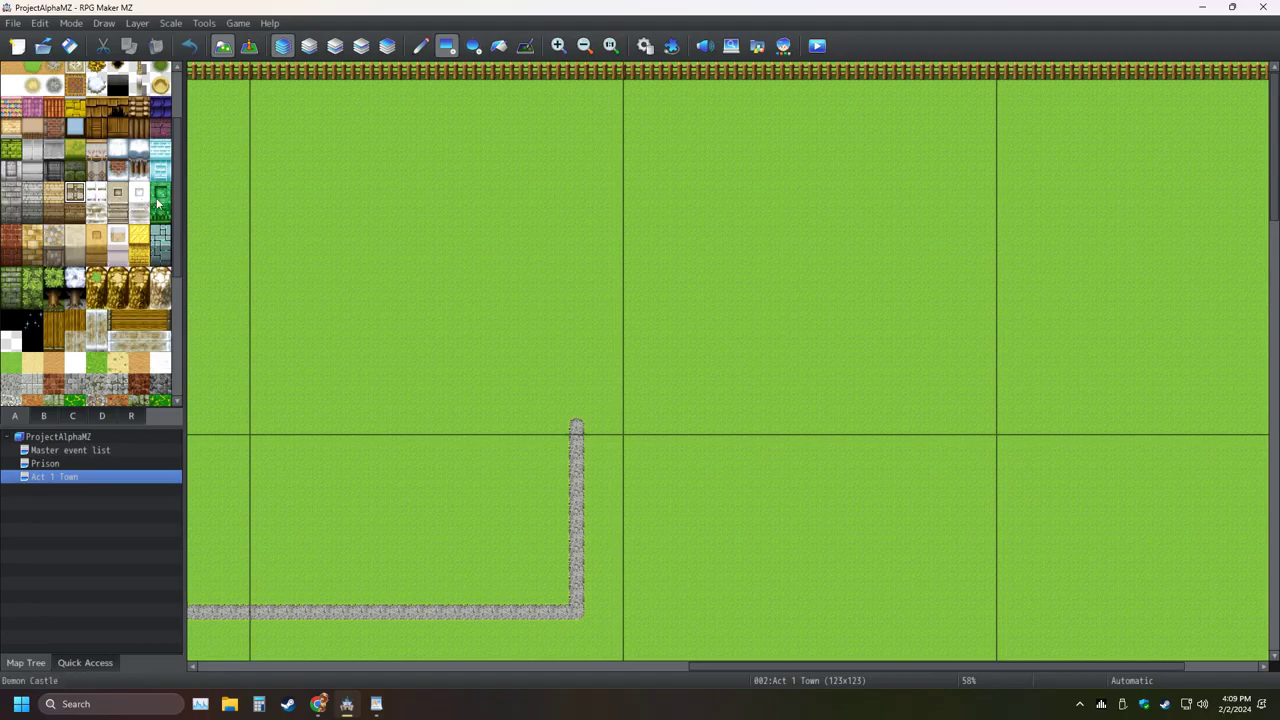
Try a smaller rectangle of the beige building tile with a square centre on the northern plot, and undo it
click(117, 193)
drag(544, 186, 678, 279)
click(189, 45)
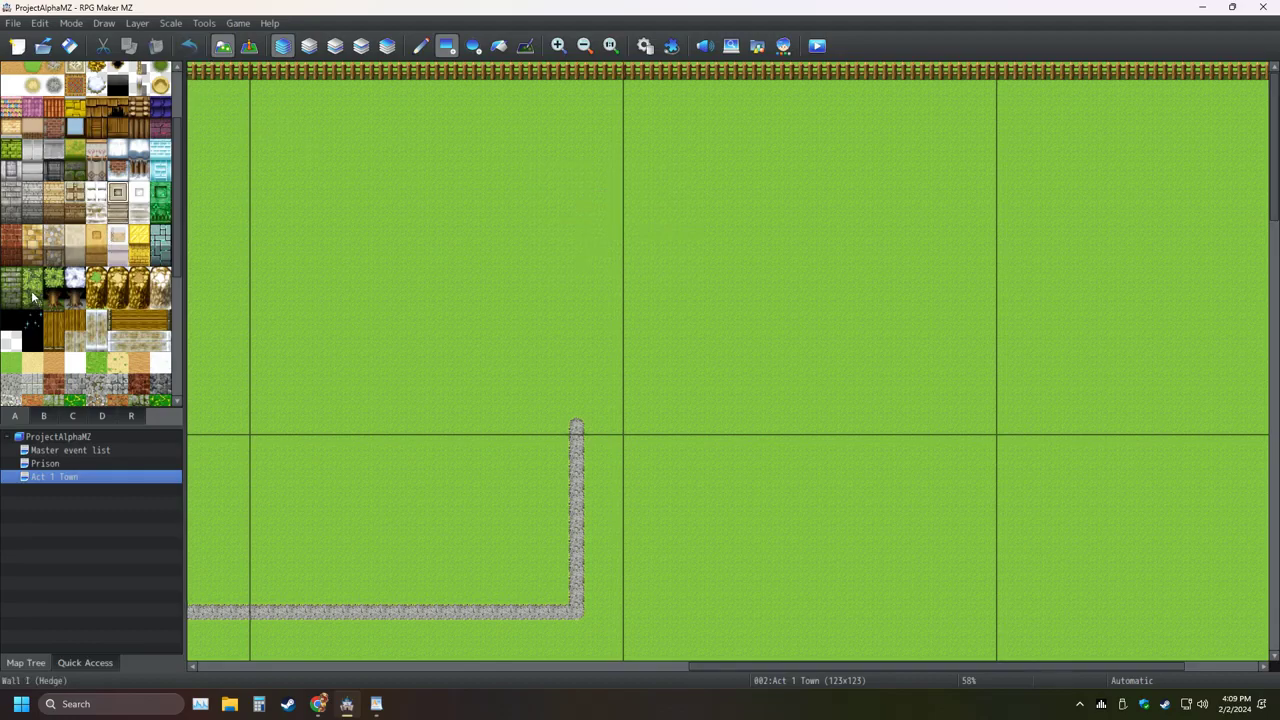
Try a dark grey stone wall strip, 1 by 5 tiles, northwest of the path's end, and undo it
click(70, 154)
scroll(51, 330, down, 3)
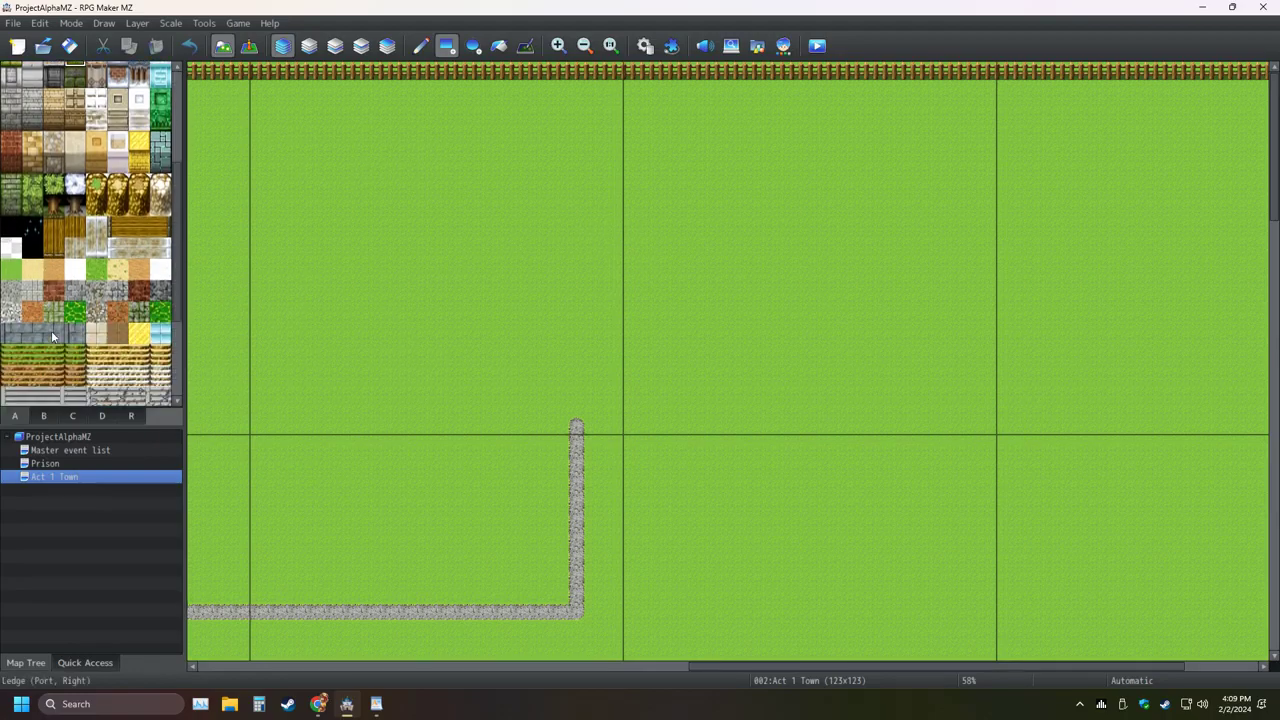
scroll(50, 336, up, 4)
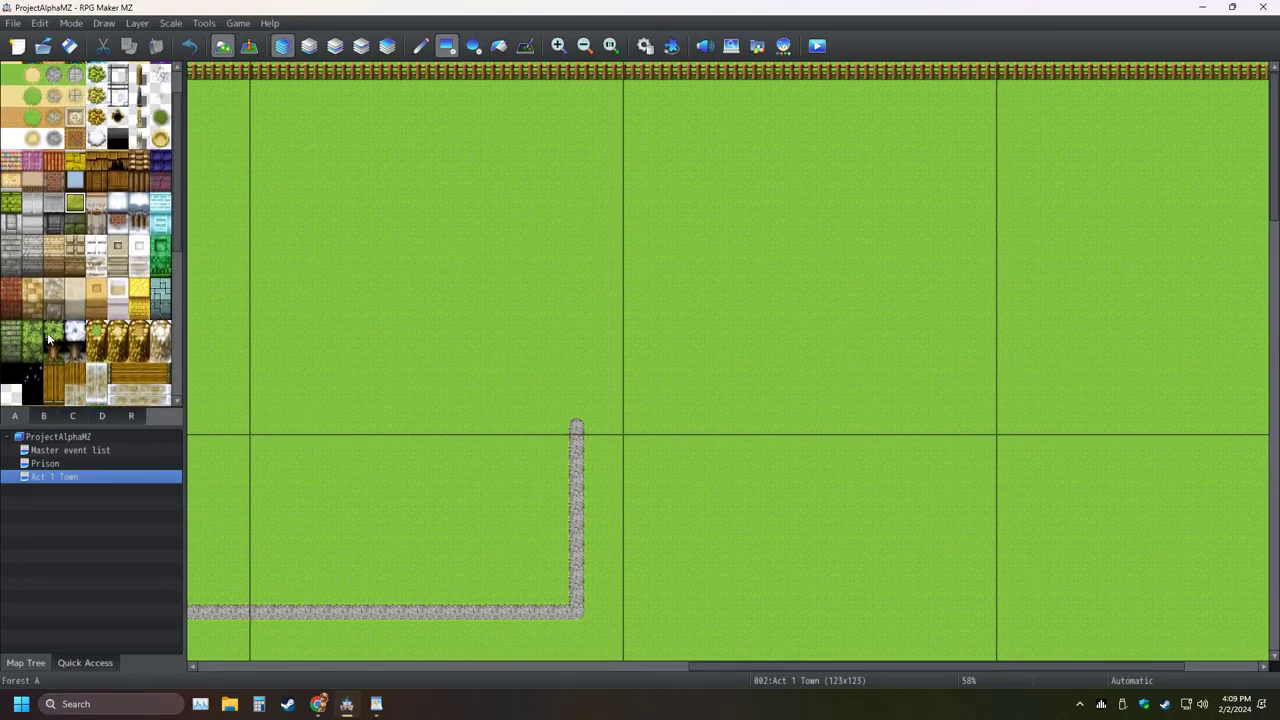
click(11, 266)
mouse_move(427, 203)
mouse_down()
mouse_move(429, 282)
mouse_move(410, 260)
mouse_up()
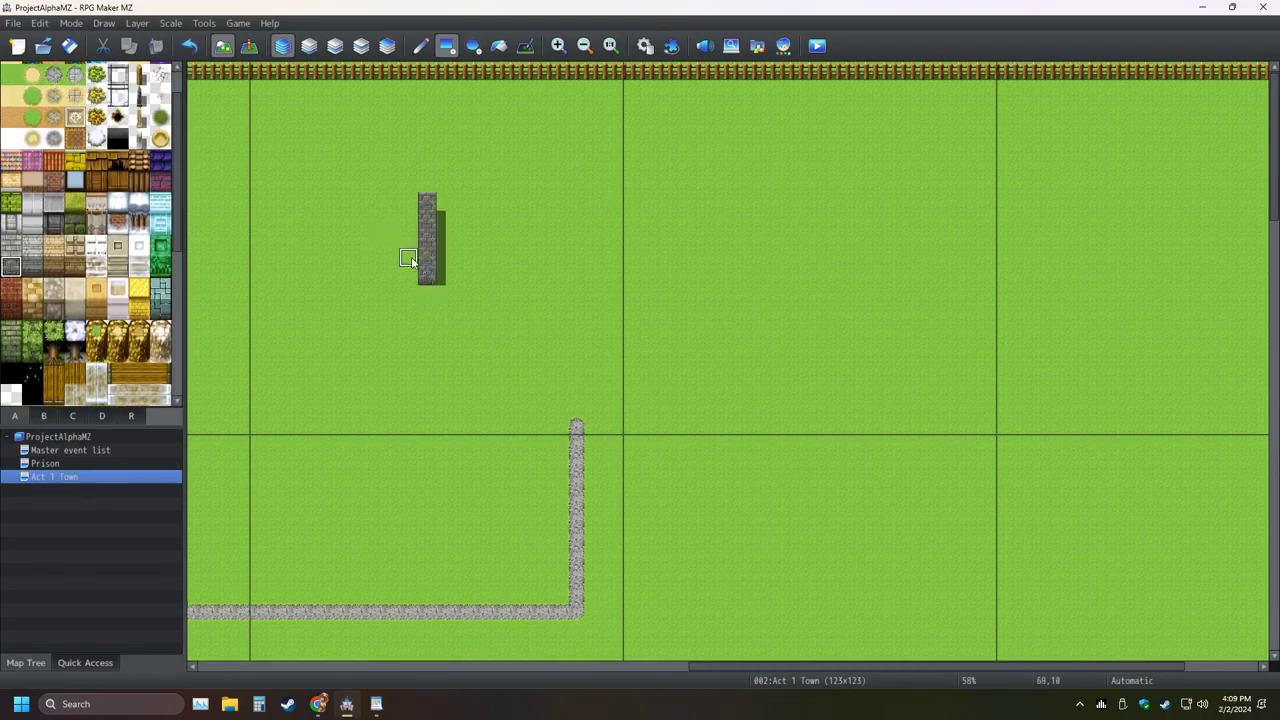
click(189, 45)
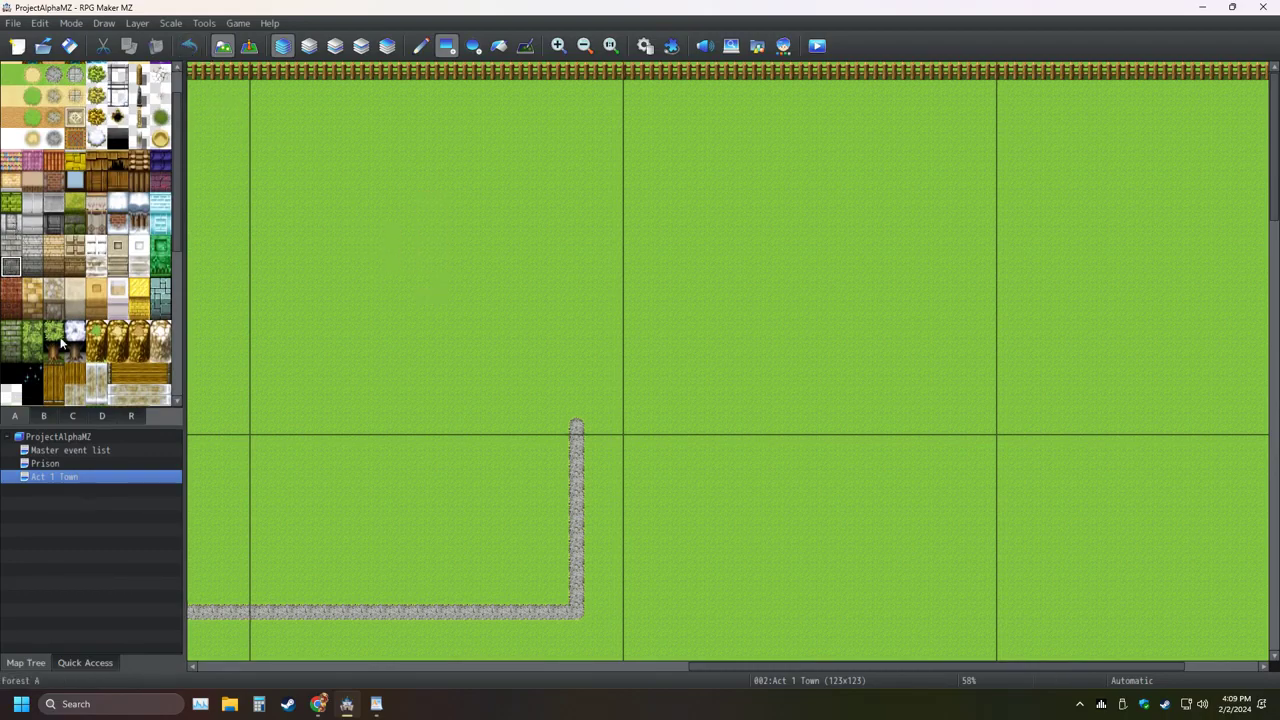
Try filling a large rectangle north of the path's end with the solid black ground tile, and undo it
scroll(58, 335, down, 5)
scroll(58, 335, up, 4)
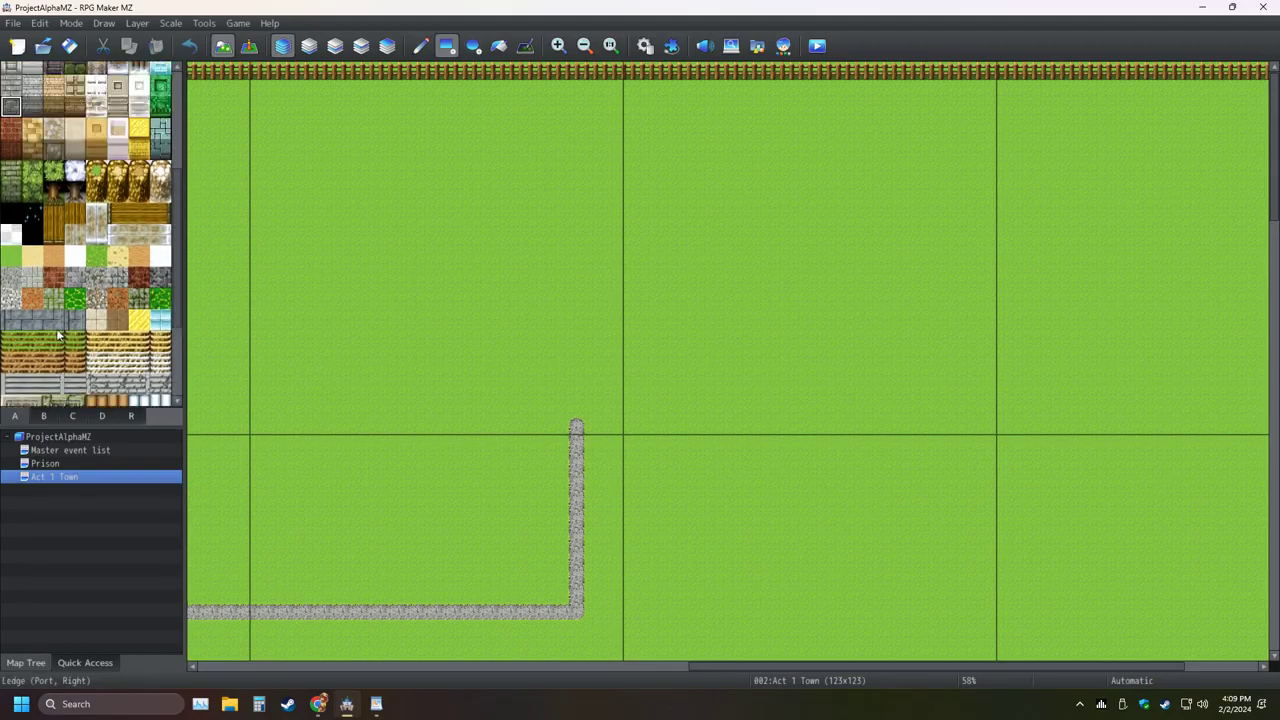
scroll(95, 378, up, 2)
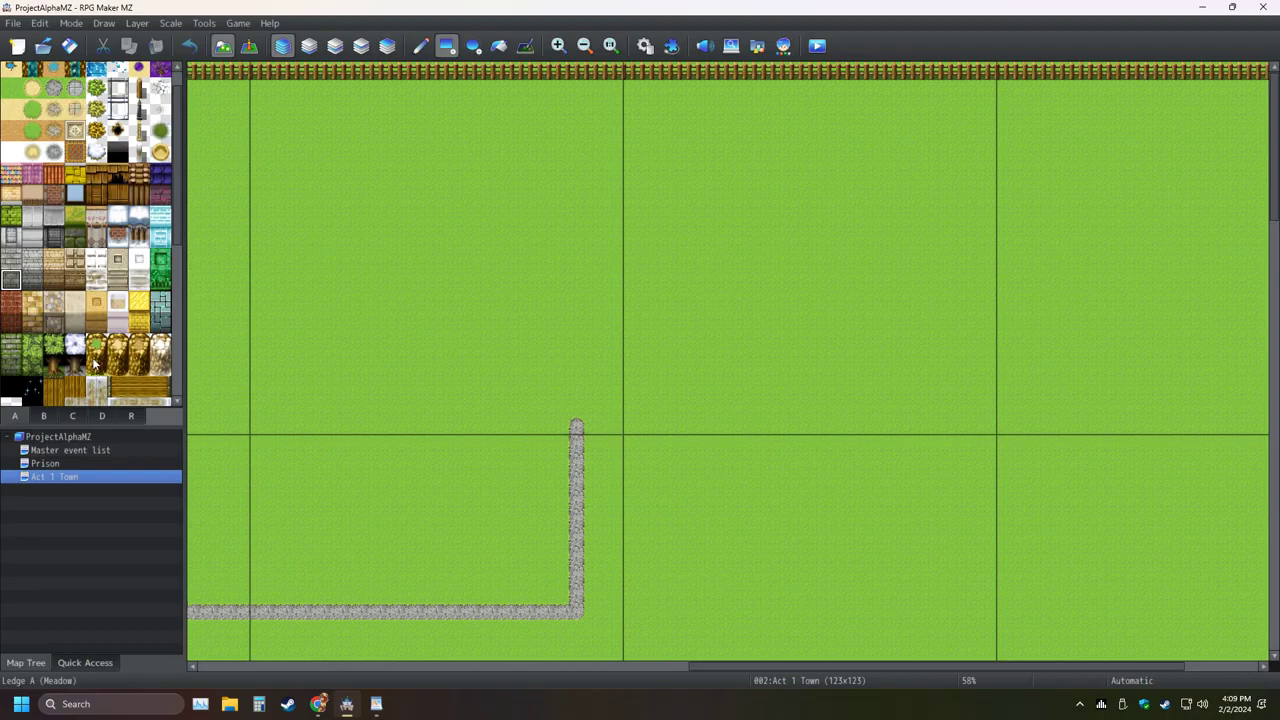
click(120, 153)
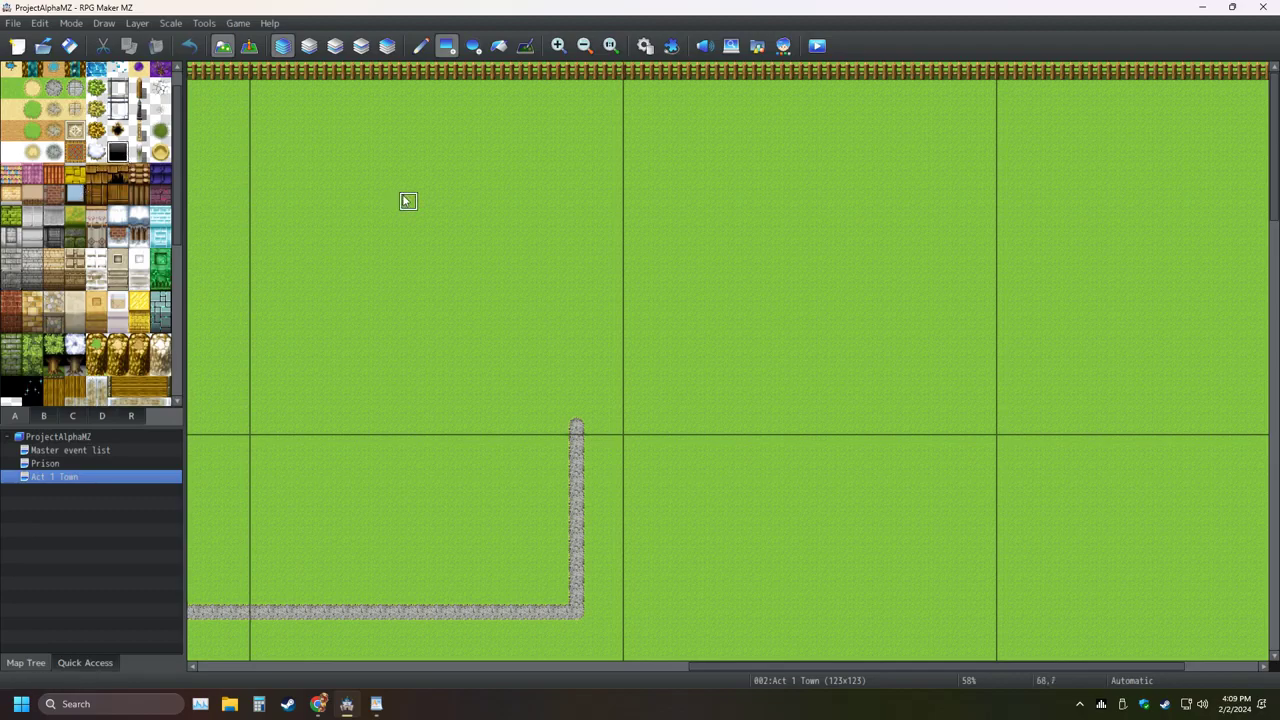
drag(405, 200, 654, 349)
click(189, 46)
Try filling a rectangle of the Moss tile northwest of the path's end, and undo it
click(160, 130)
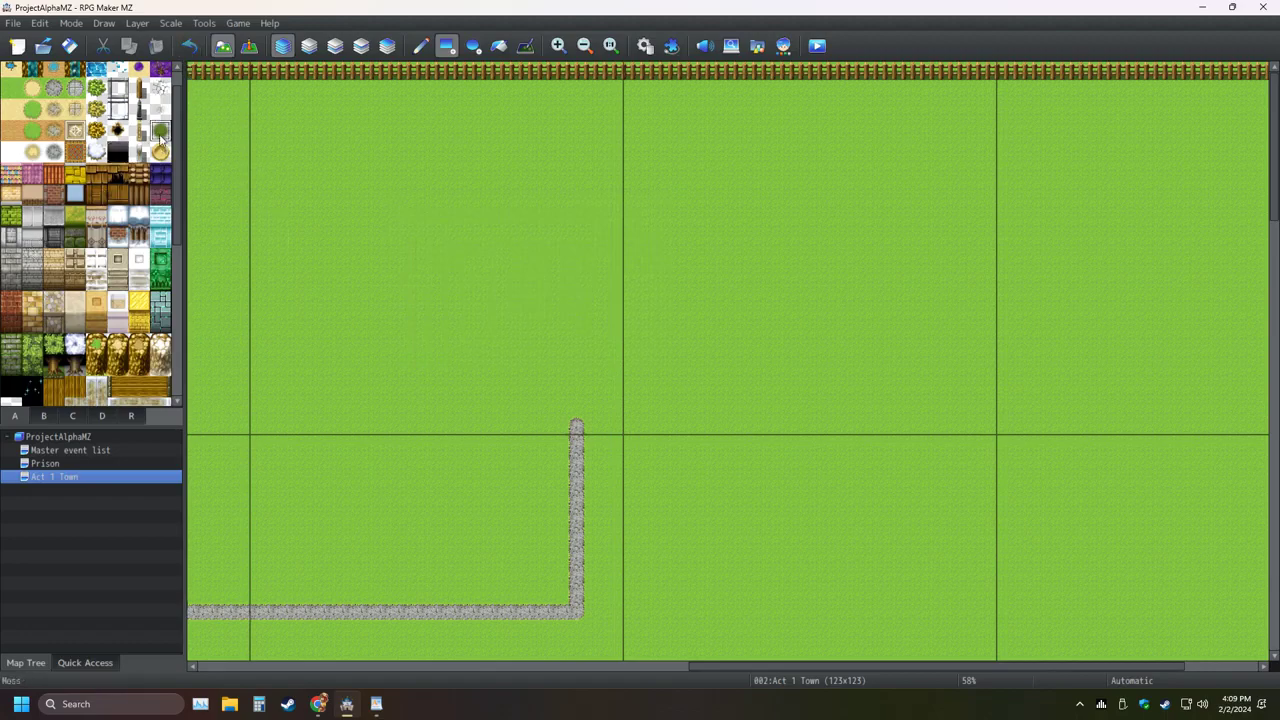
drag(314, 143, 518, 277)
click(182, 47)
Try a 2-by-10-tile brown stone wall and a 7-by-5-tile pale stone block northwest of the path's end, undoing each
scroll(48, 252, up, 1)
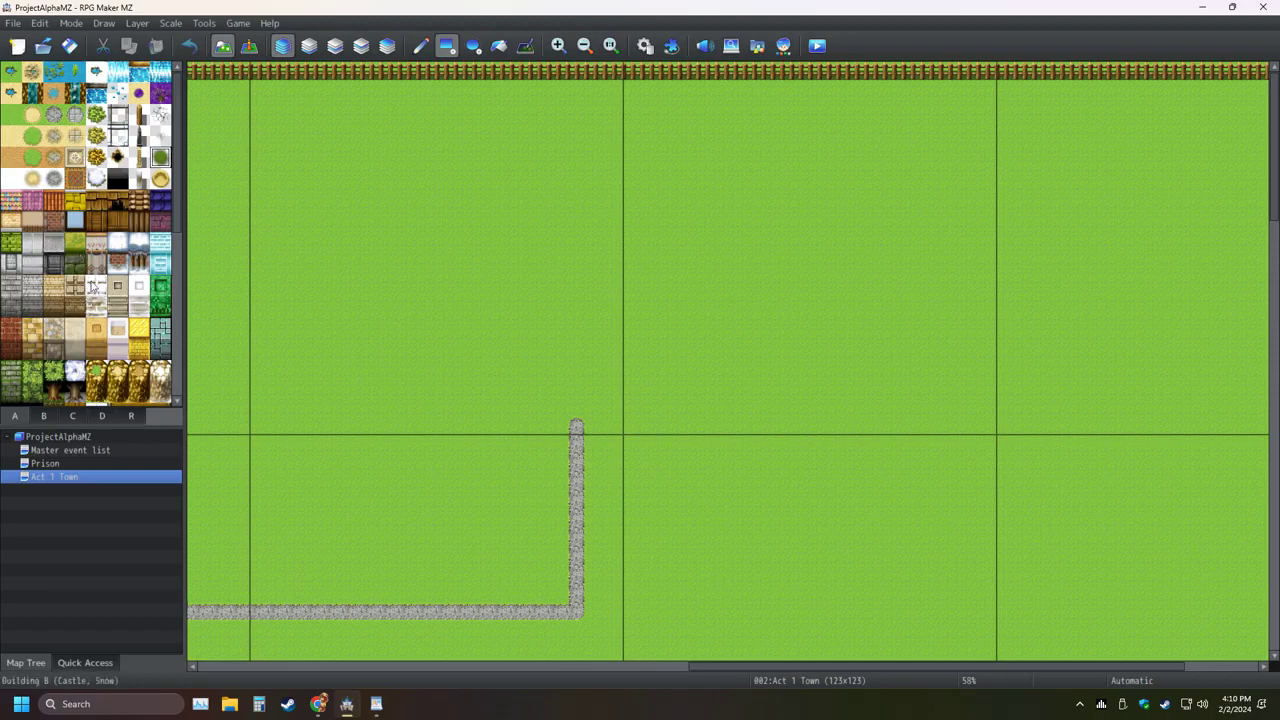
click(53, 348)
drag(427, 203, 412, 370)
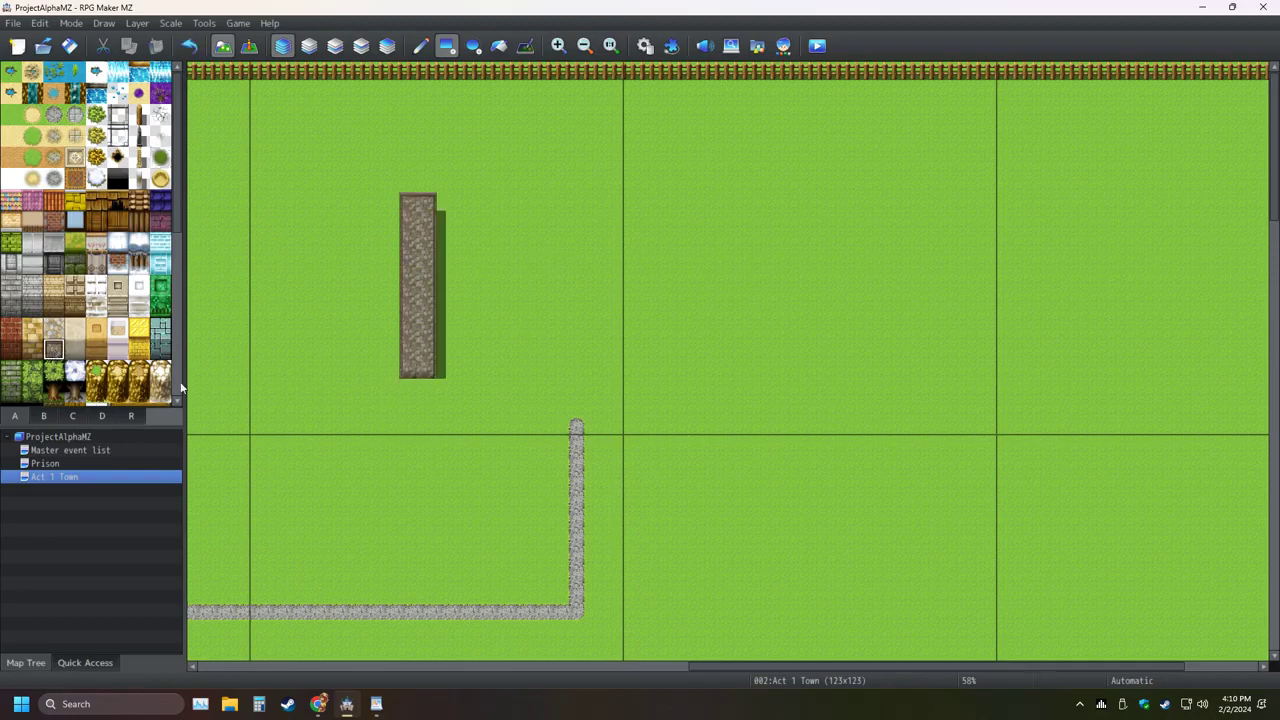
click(190, 47)
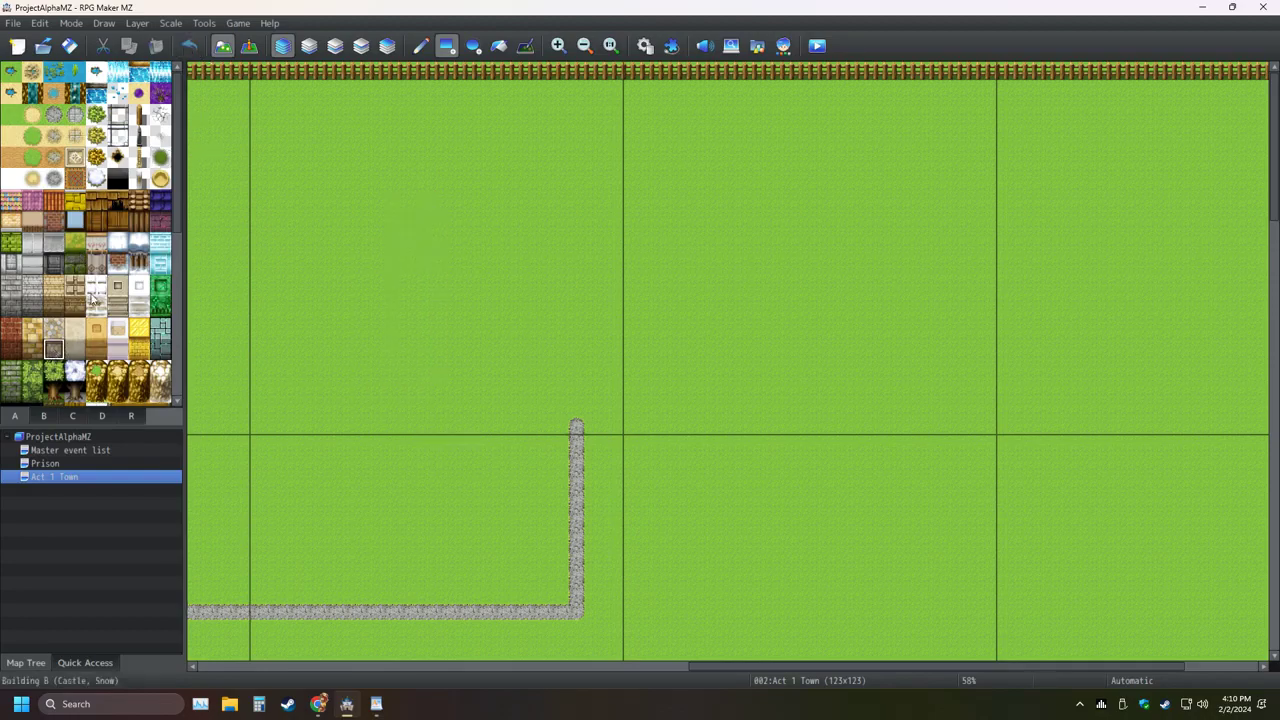
click(53, 331)
drag(391, 200, 510, 284)
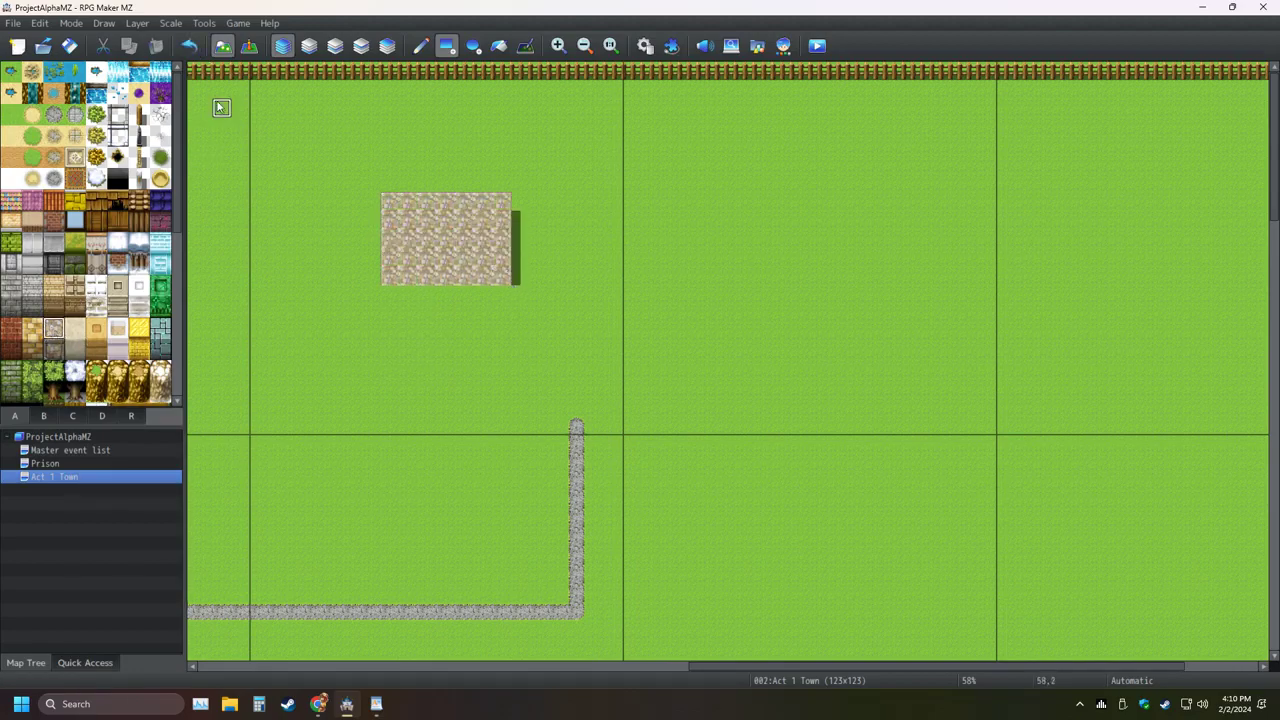
click(189, 45)
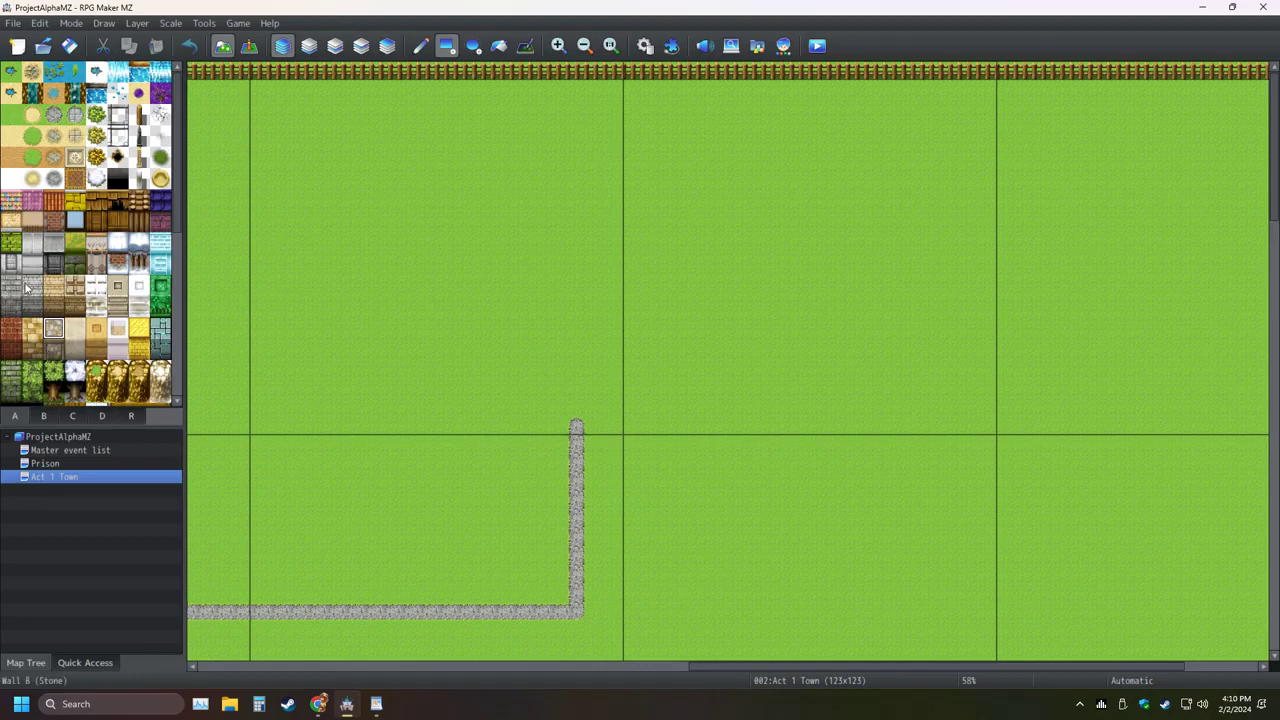
Build a brown stone house wall, 11 tiles wide and 5 high, three tiles north of the path's end
click(53, 349)
click(315, 74)
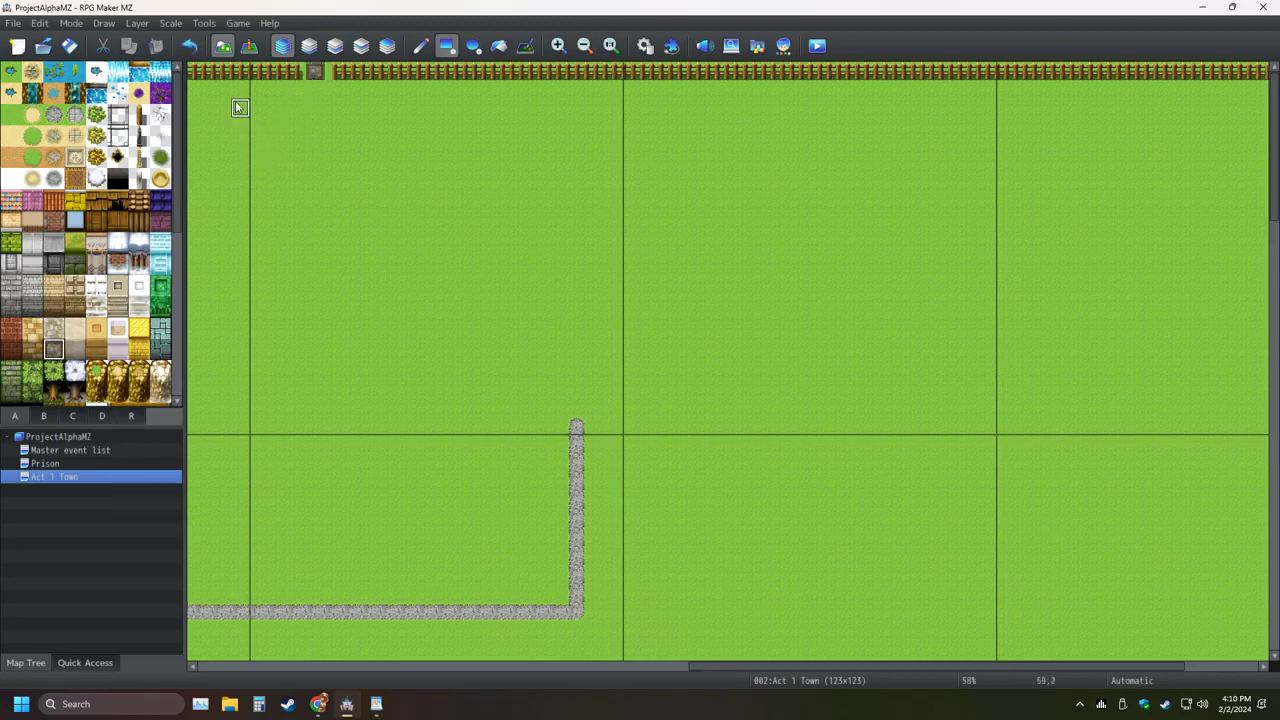
click(189, 45)
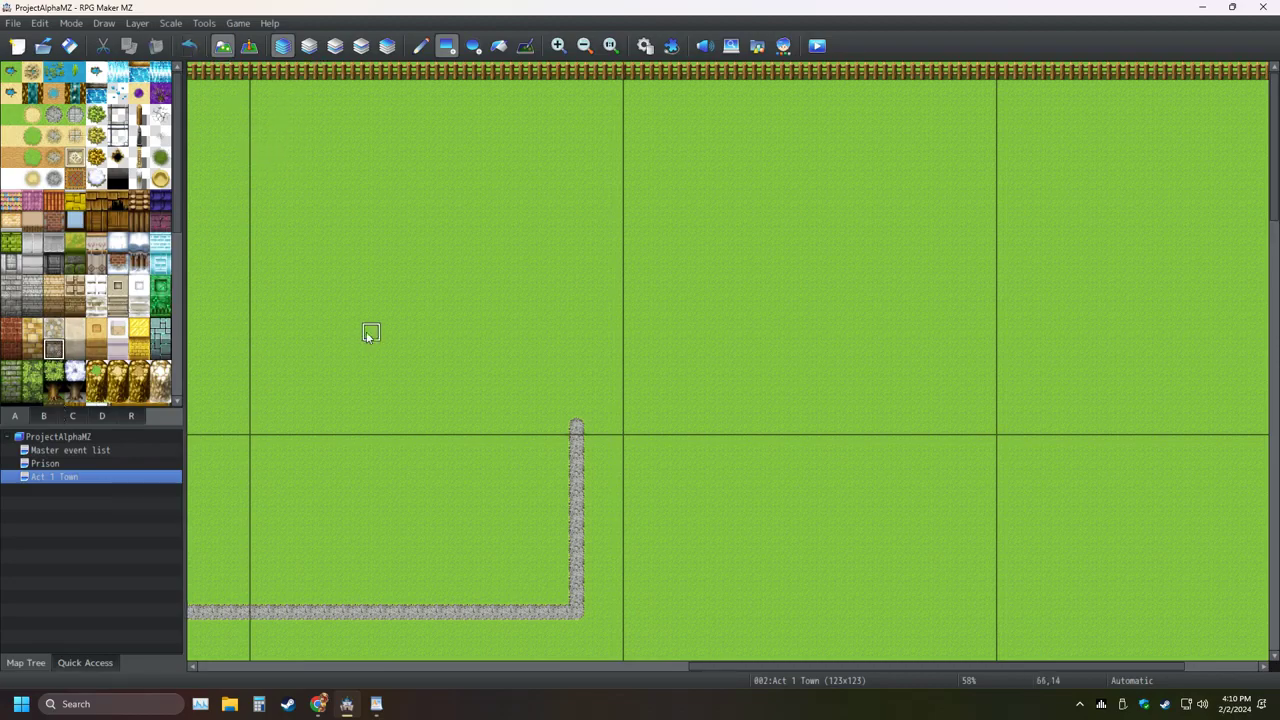
drag(483, 277, 677, 357)
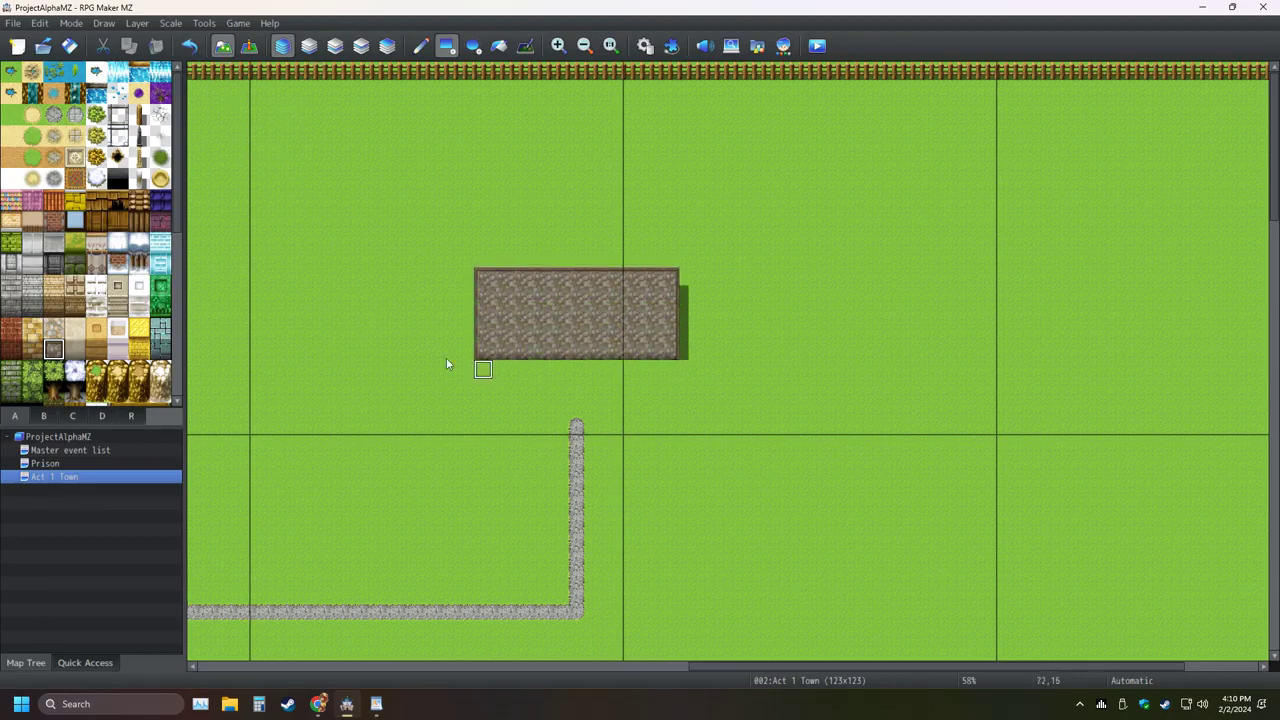
Try a pale stone roof, 11 by 4 tiles, directly above the brown stone wall, and undo it
click(53, 328)
mouse_move(480, 257)
mouse_down()
mouse_move(660, 232)
mouse_move(677, 205)
mouse_up()
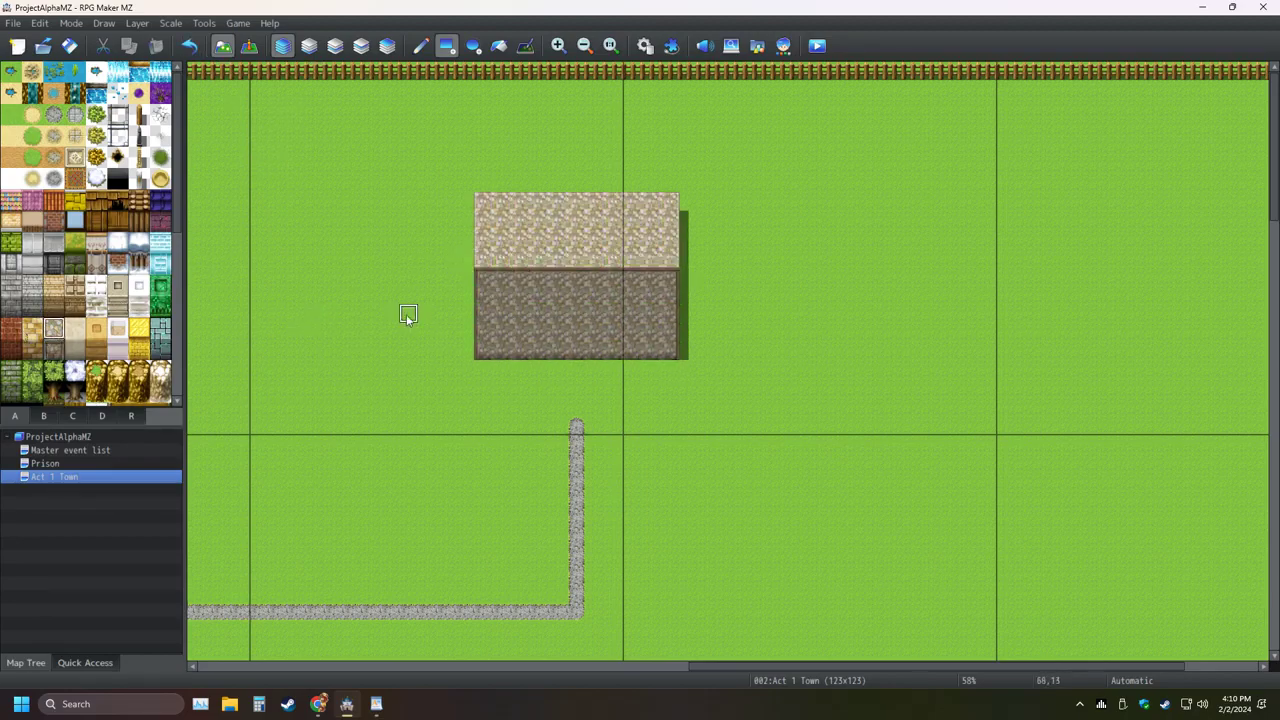
click(189, 45)
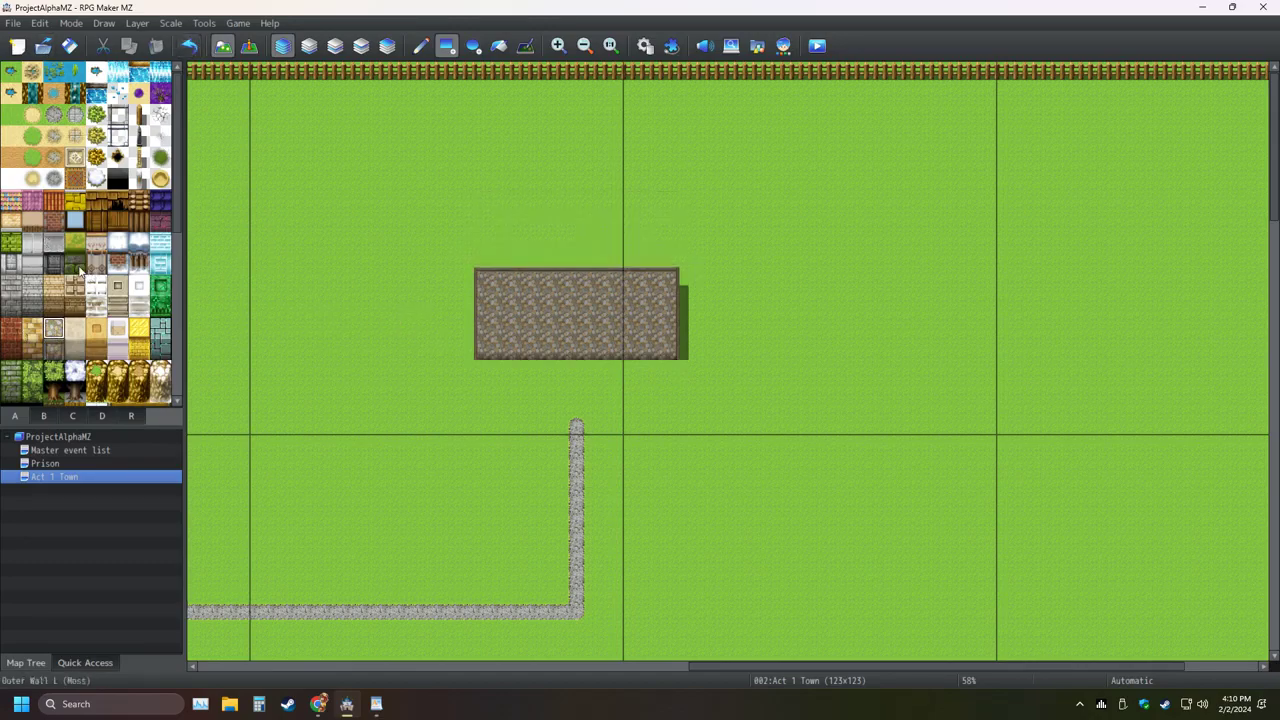
Add an orange tiled roof, 11 tiles wide and 3 high, directly above the brown stone wall
click(53, 201)
click(483, 258)
mouse_move(480, 262)
mouse_down()
mouse_move(686, 216)
mouse_move(670, 214)
mouse_up()
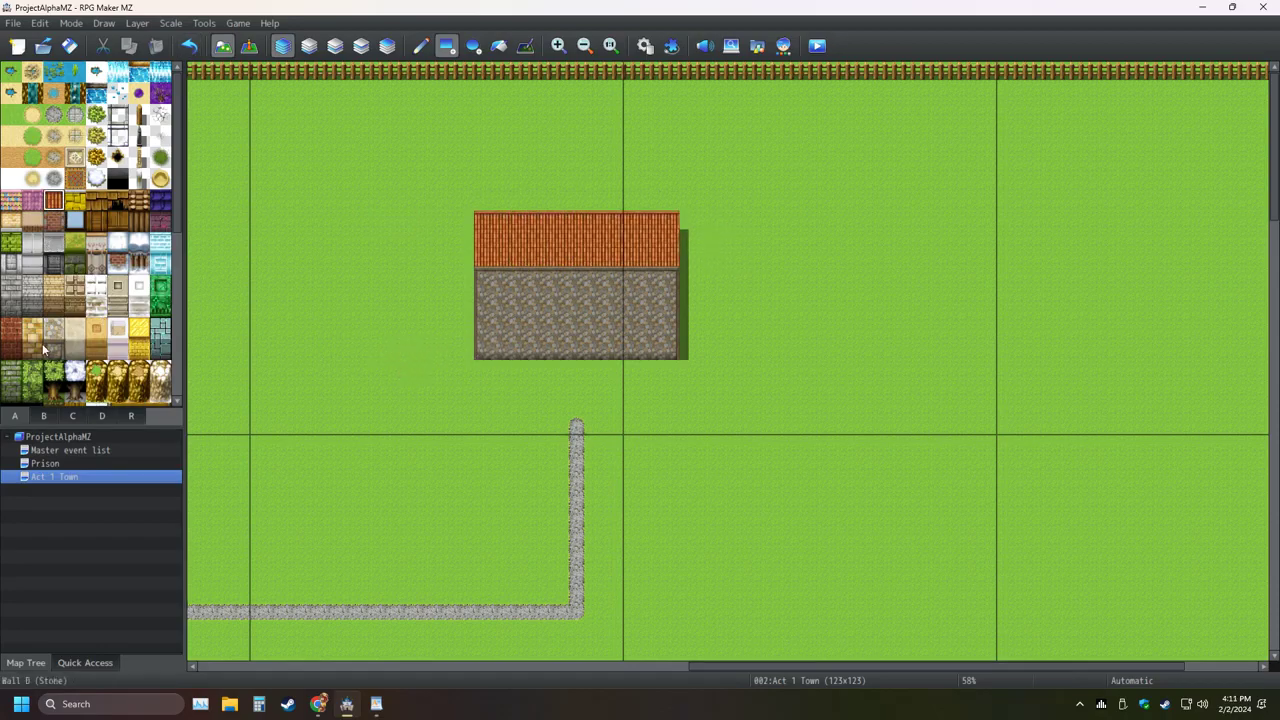
Try a dark red brick wall, 13 by 6 tiles, with a 13-by-2-tile green roof, east of the stone house
click(11, 348)
drag(838, 238, 1060, 331)
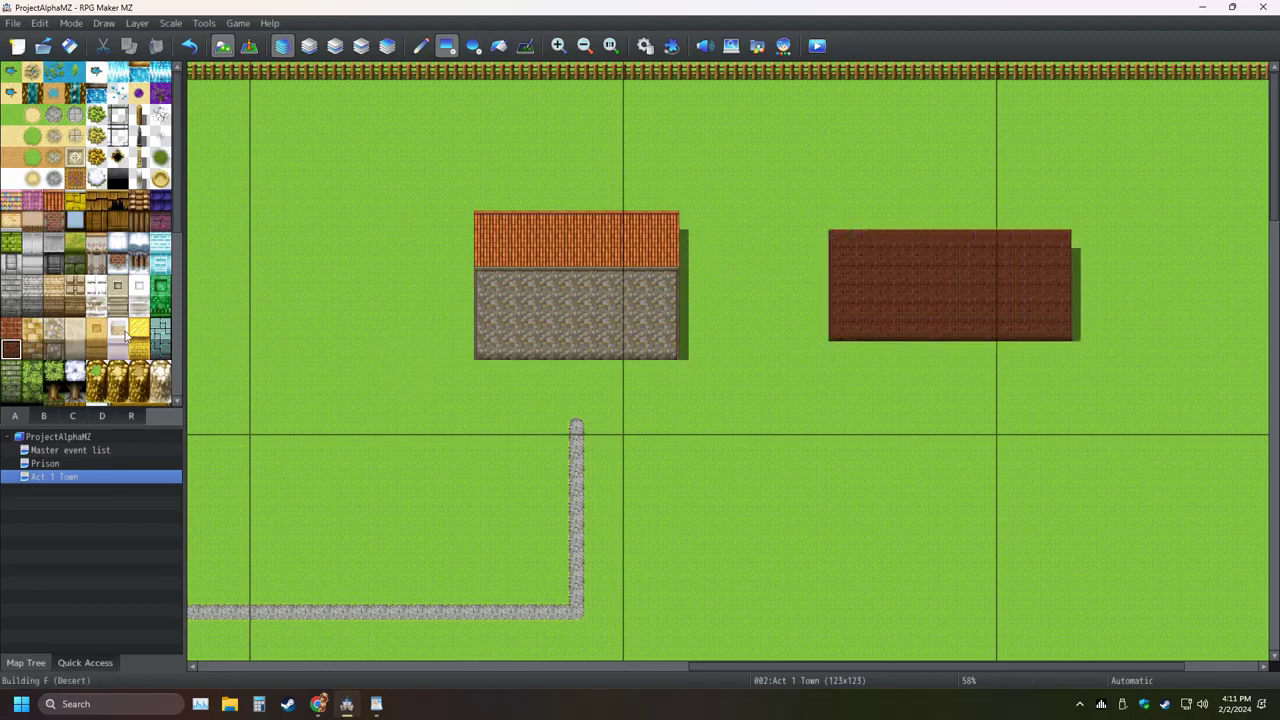
click(11, 243)
drag(840, 212, 1040, 202)
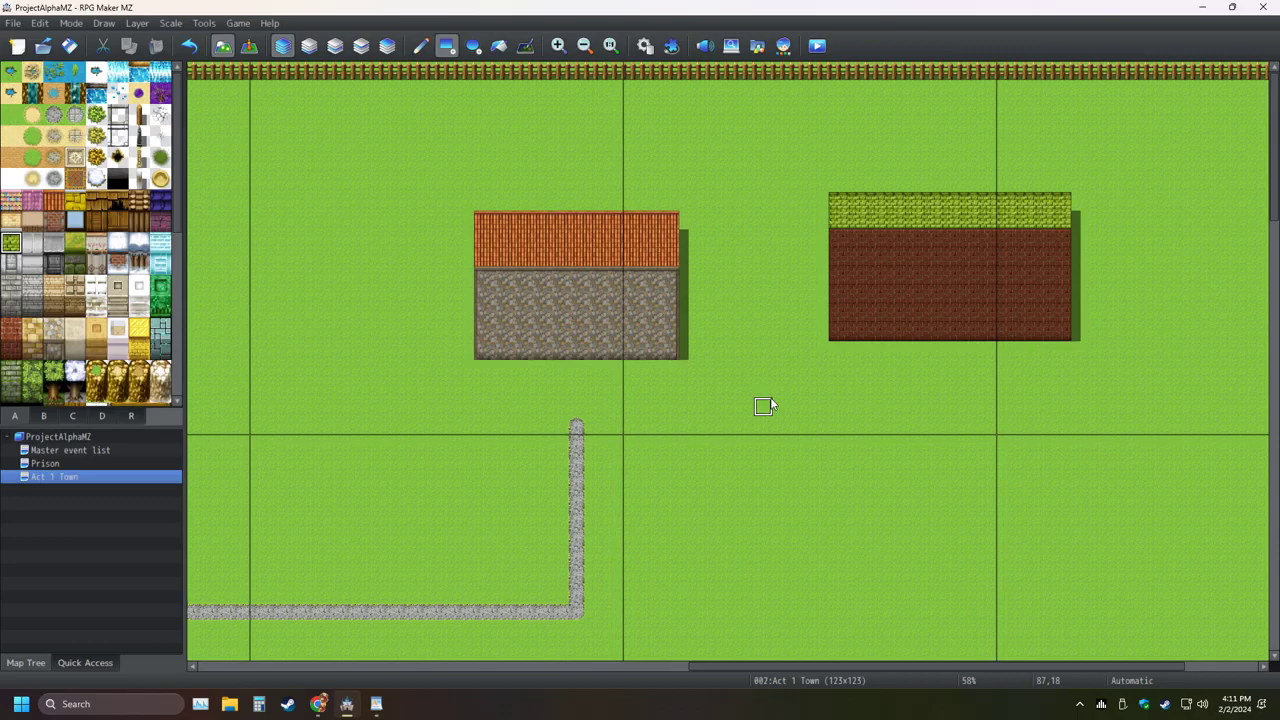
Try a red brick roof over the green one, and undo the whole dark red brick building
click(11, 328)
drag(841, 223, 1050, 205)
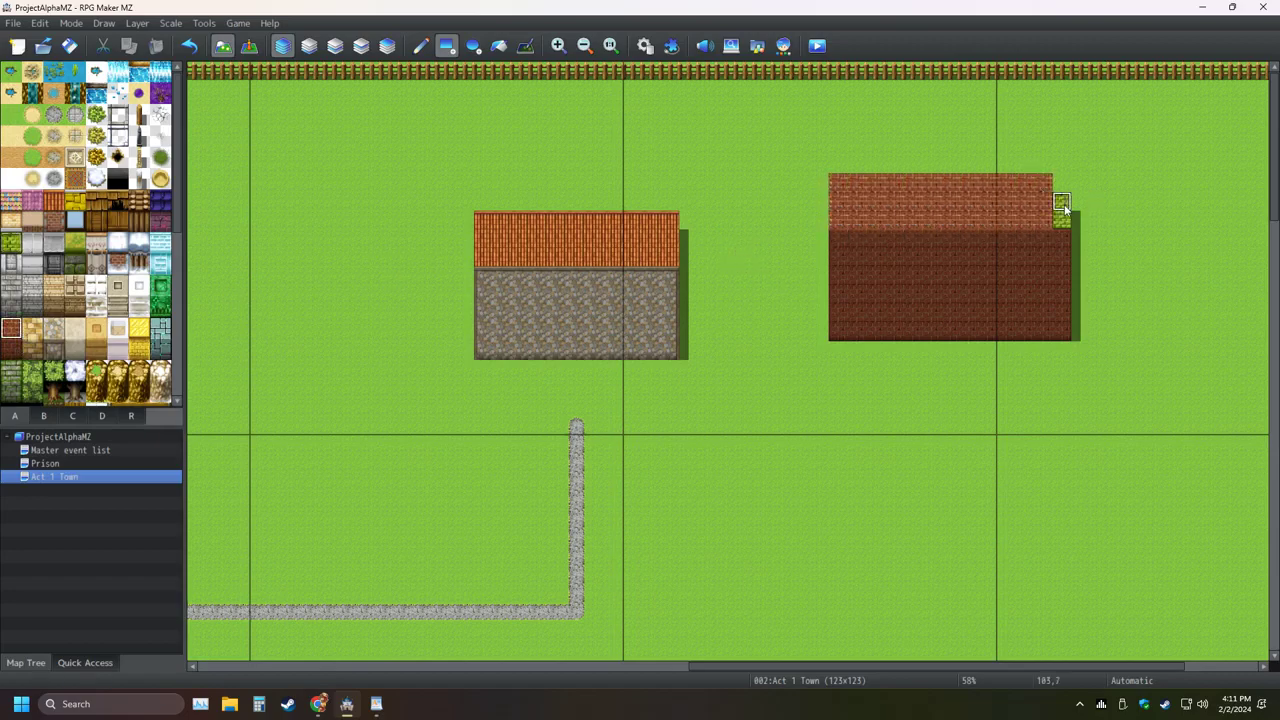
click(1063, 212)
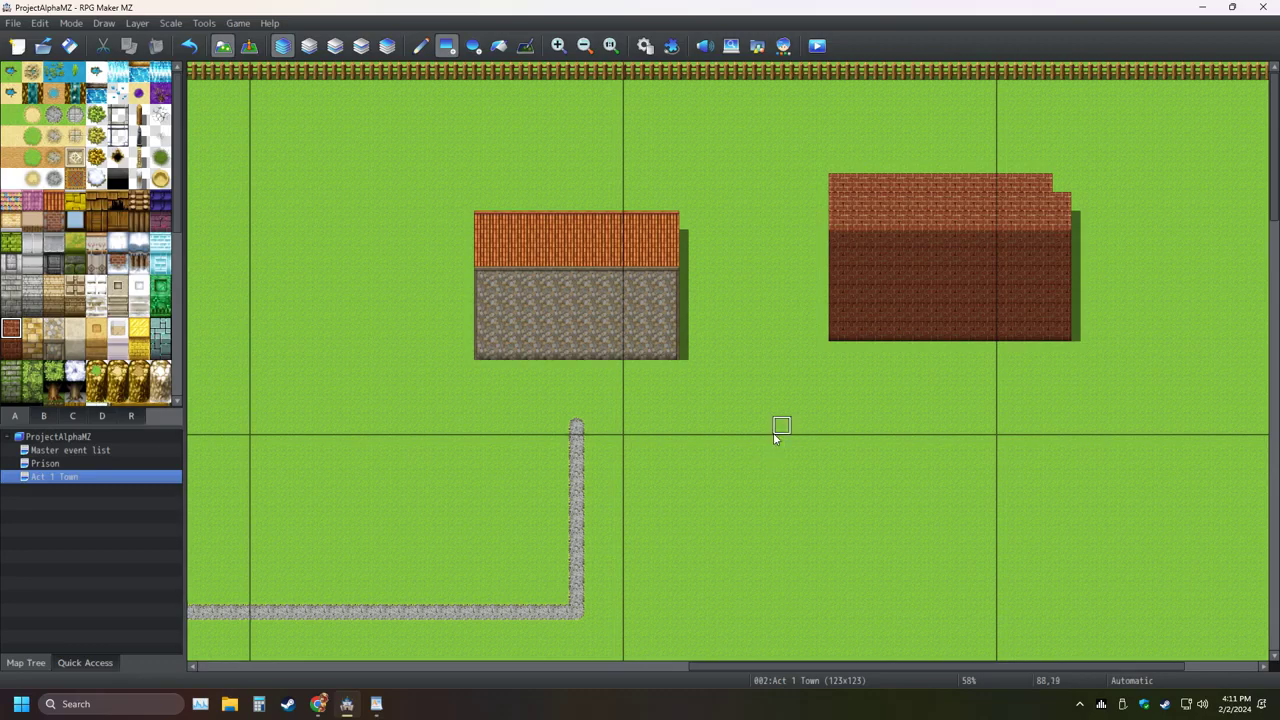
key(ctrl+z)
key(ctrl+z)
key(ctrl+z)
key(ctrl+z)
key(ctrl+z)
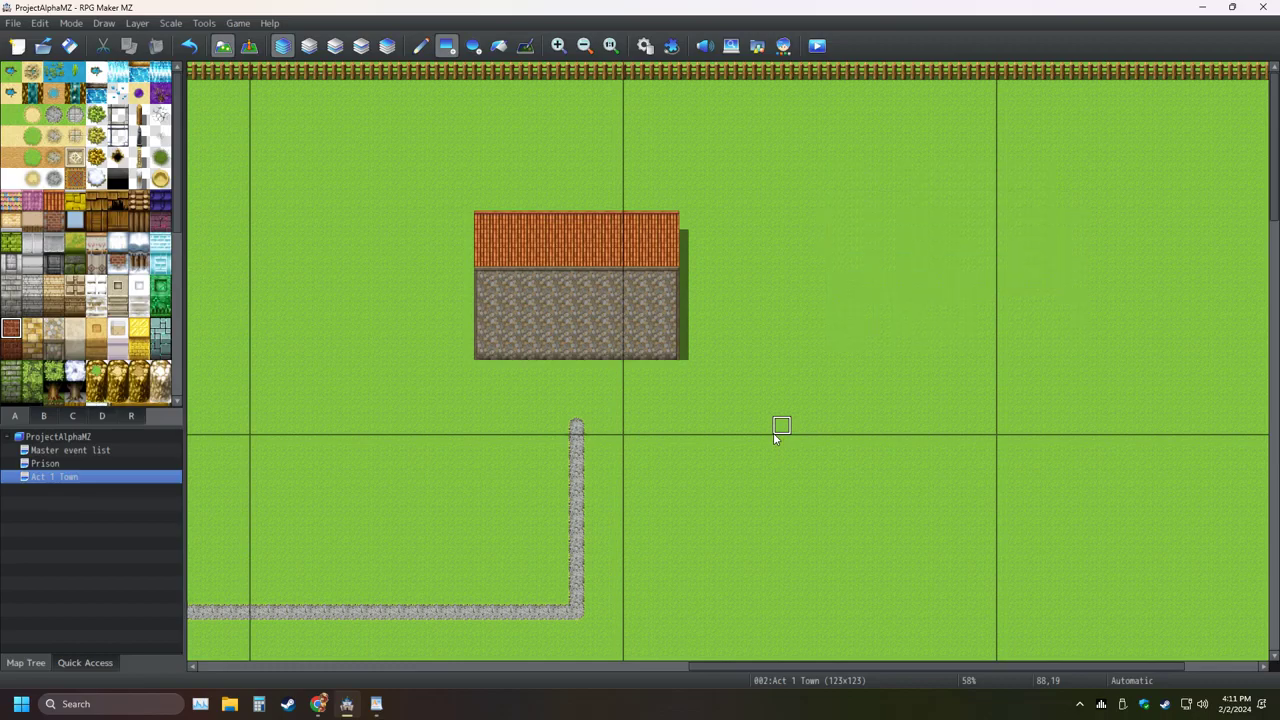
Undo the orange tiled roof and the brown stone wall north of the path's end
key(ctrl+z)
key(ctrl+z)
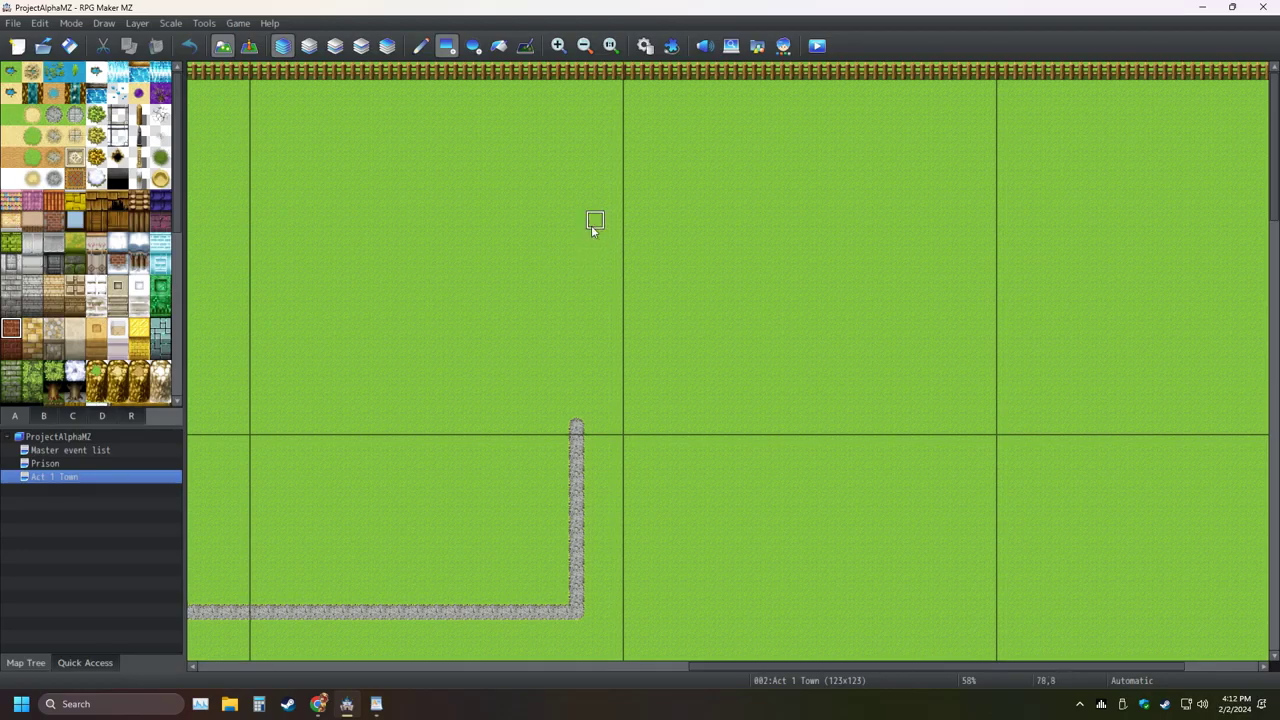
ctrl+scroll(591, 225, down, 4)
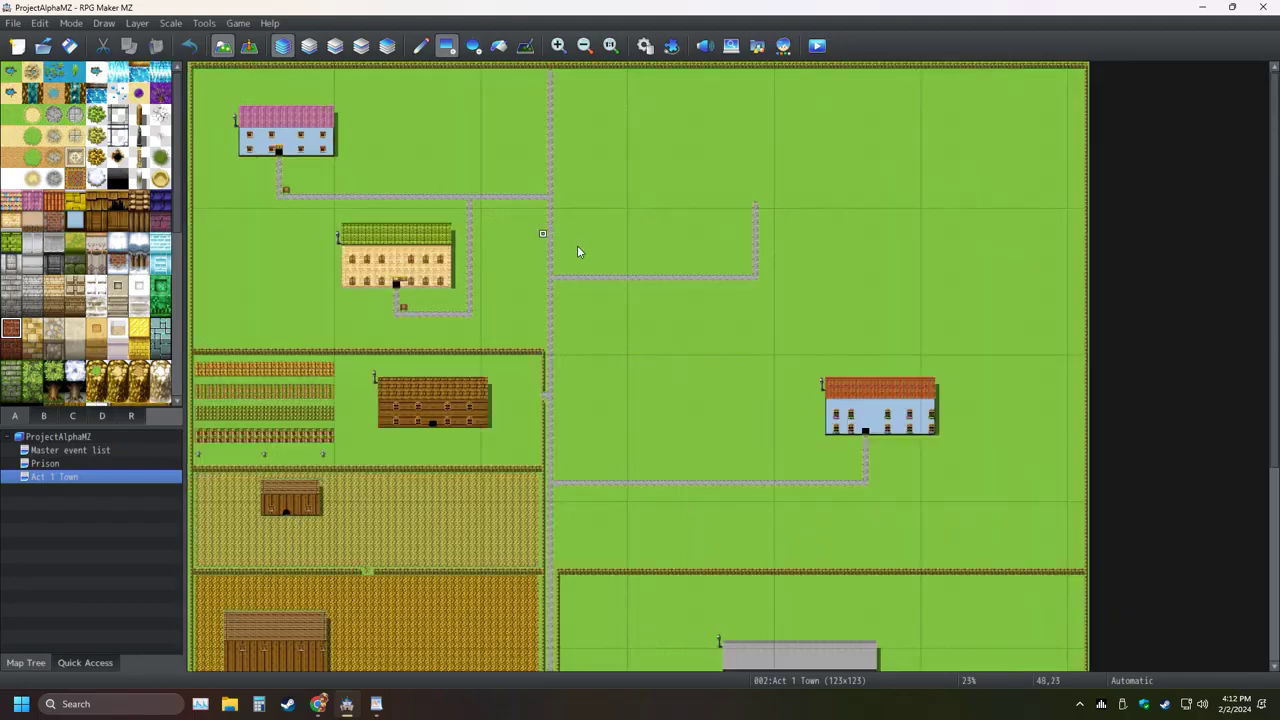
ctrl+scroll(577, 250, up, 1)
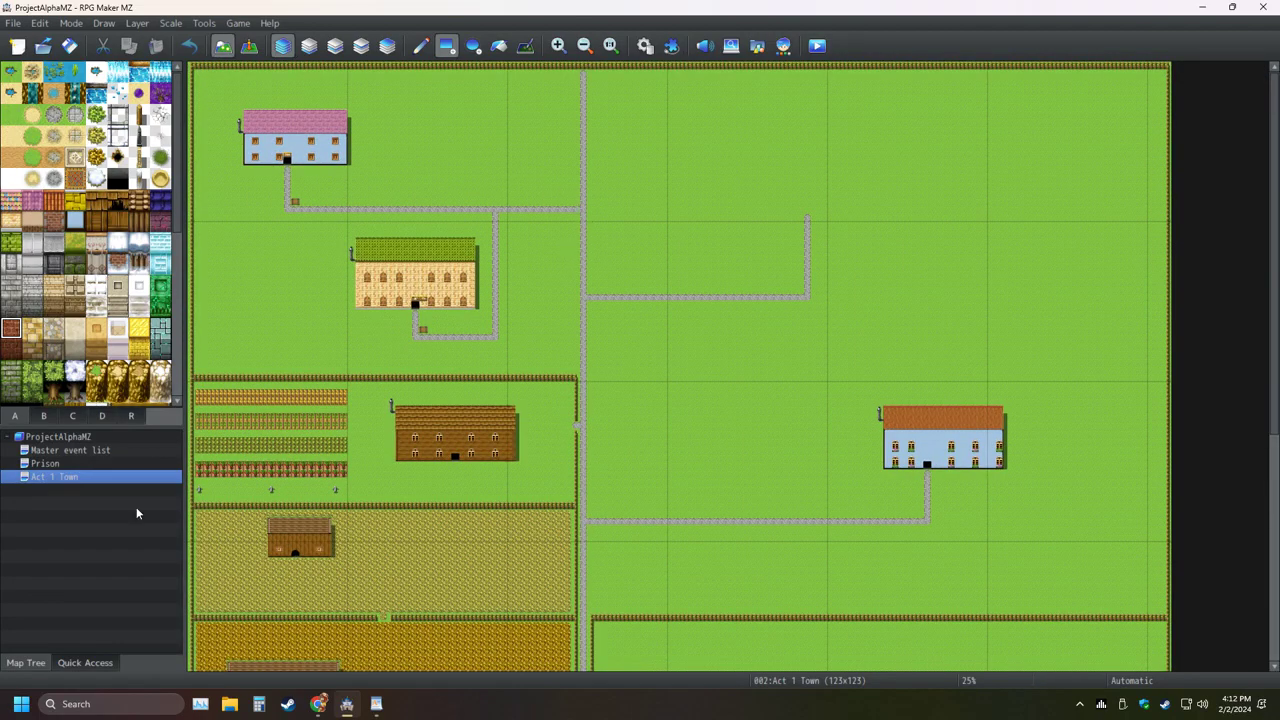
Try the 0003 Inside tileset on the Act 1 Town map
right_click(122, 472)
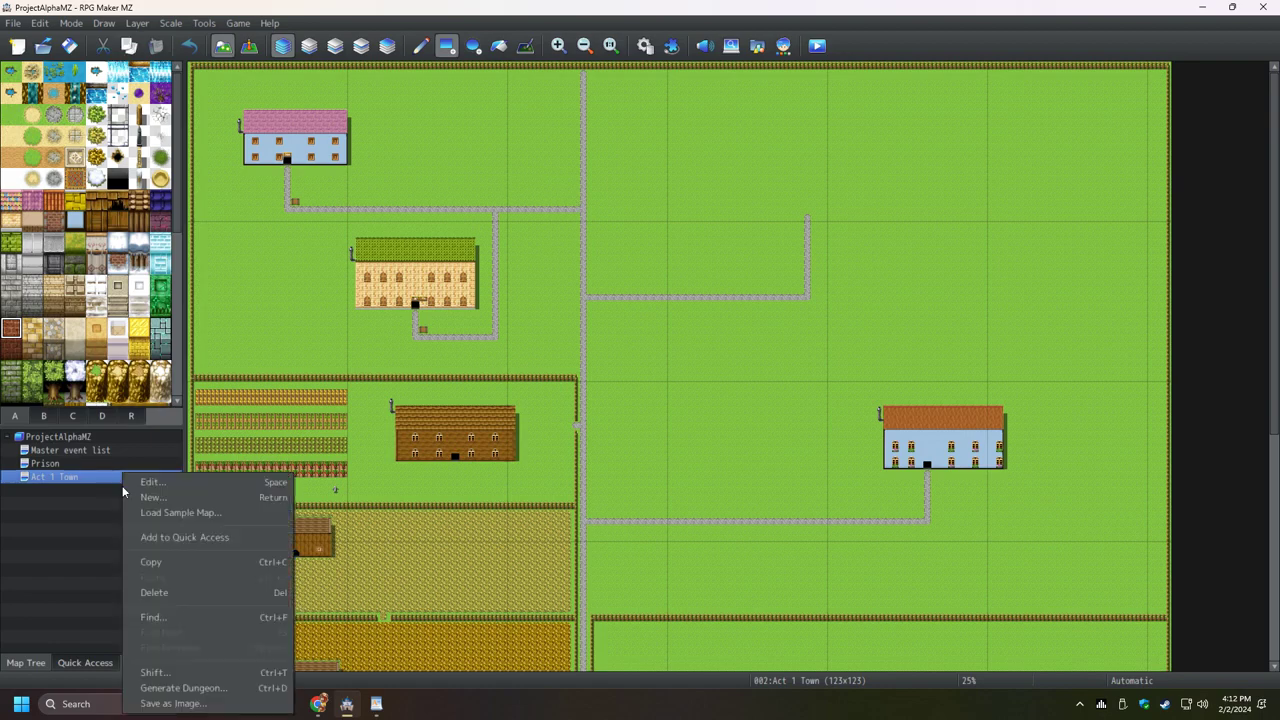
click(142, 484)
click(476, 226)
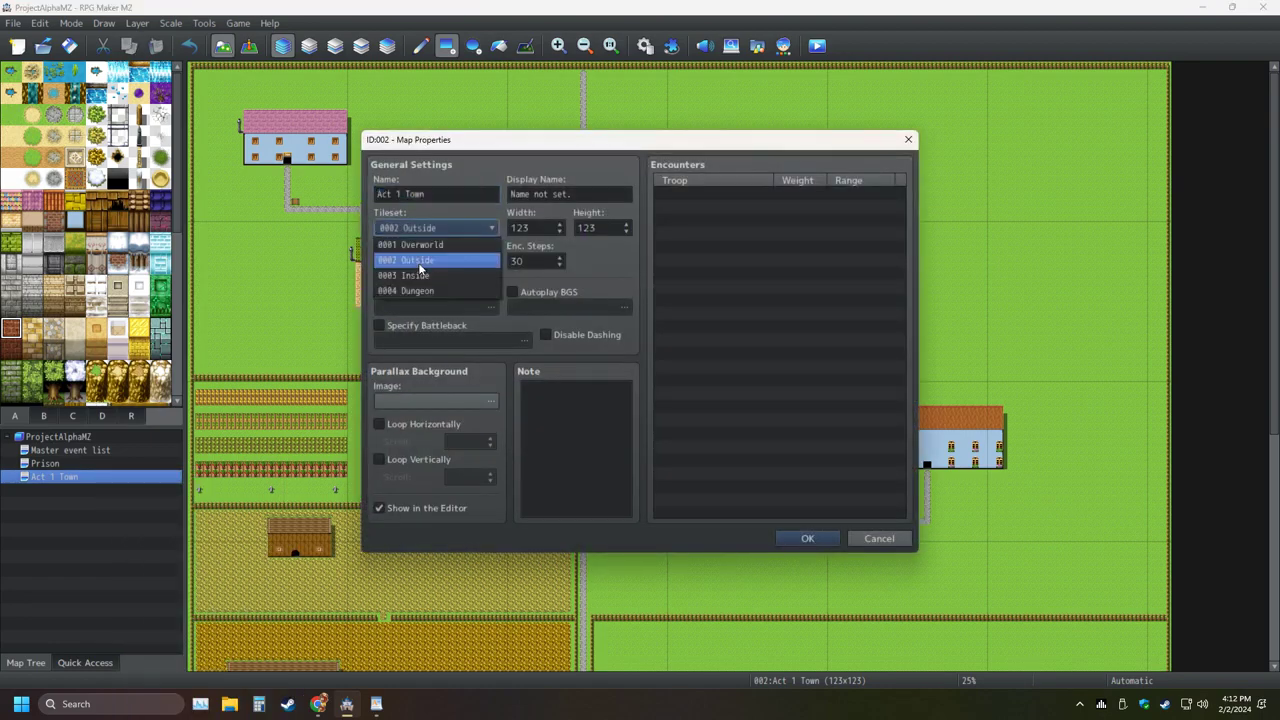
click(408, 285)
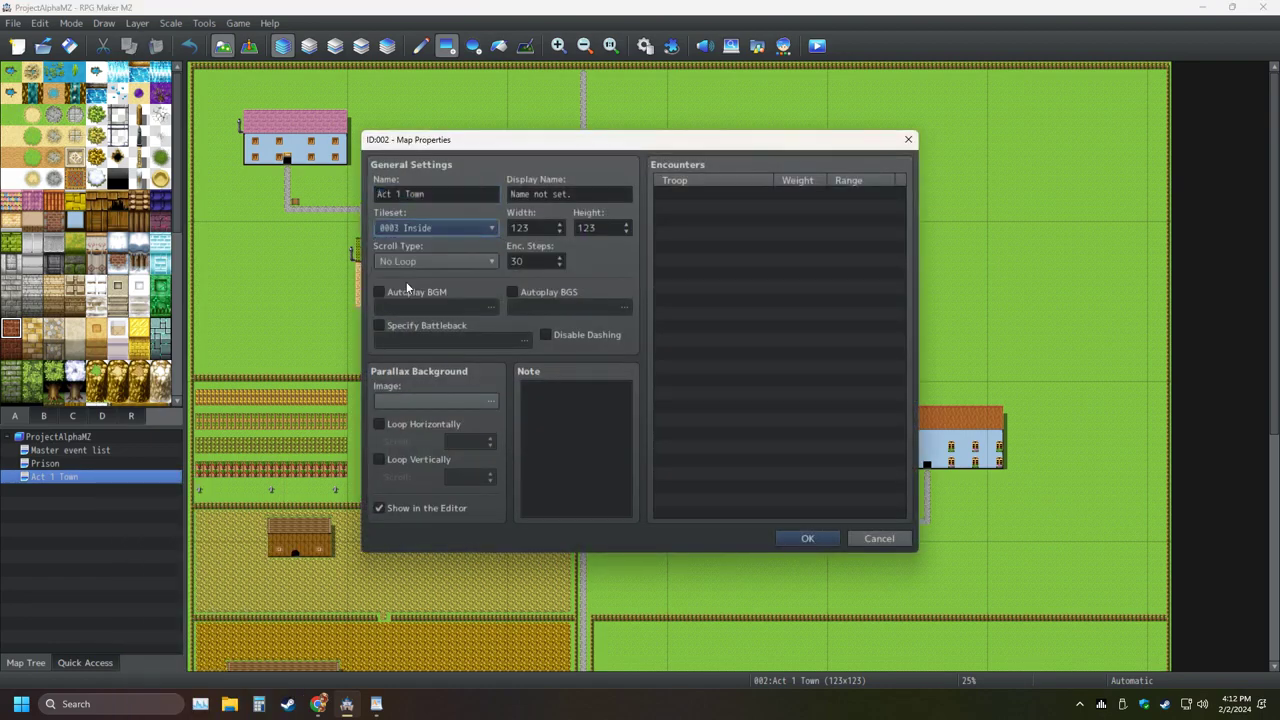
click(807, 538)
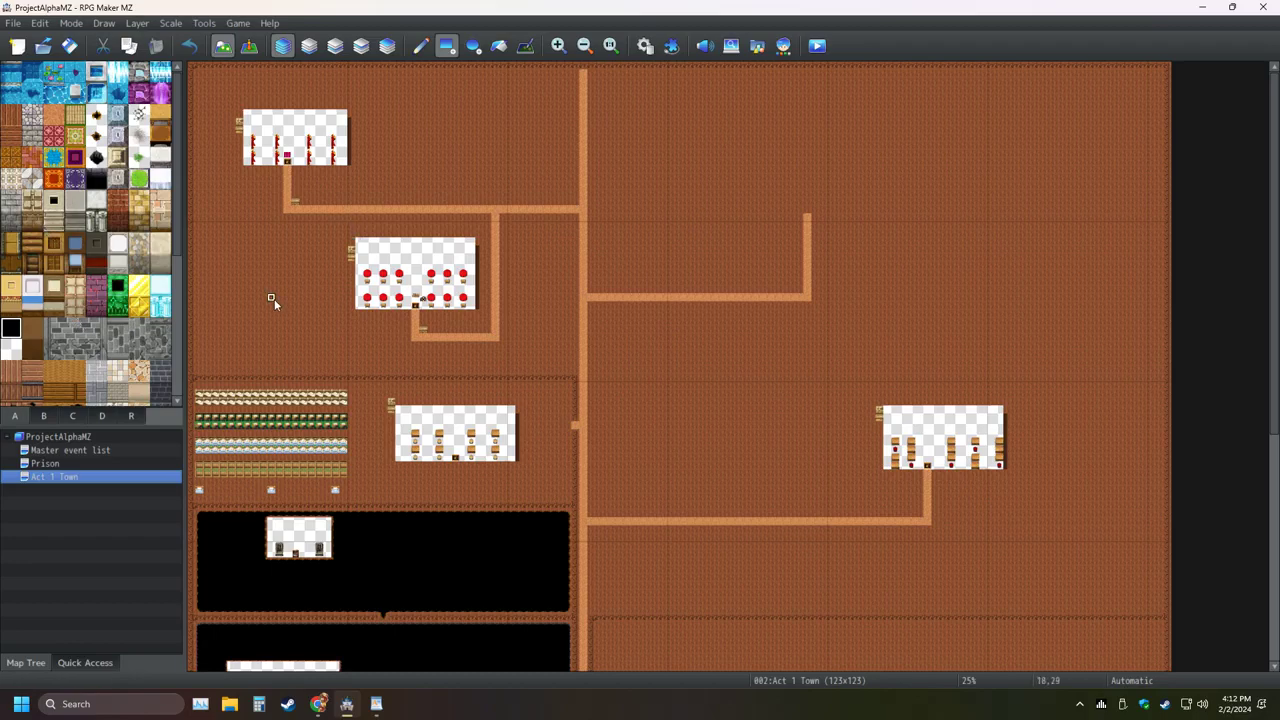
Set the Act 1 Town map's tileset back to 0002 Outside
right_click(76, 476)
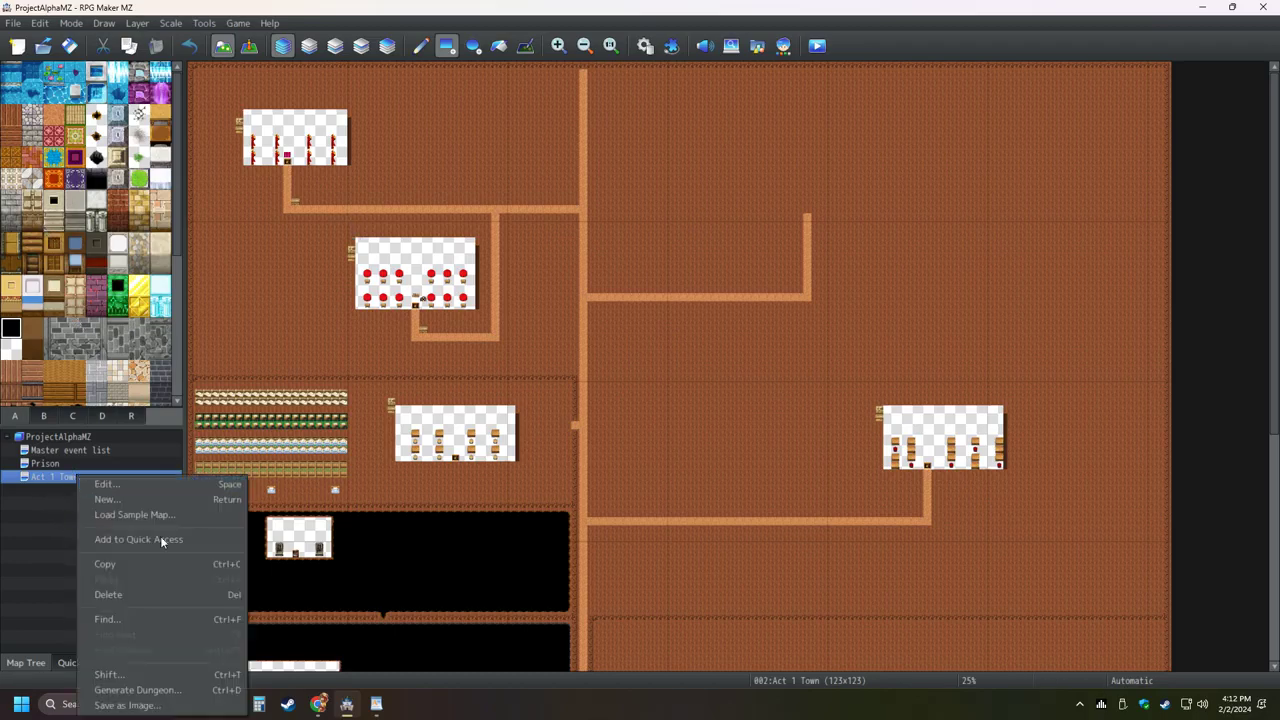
click(172, 487)
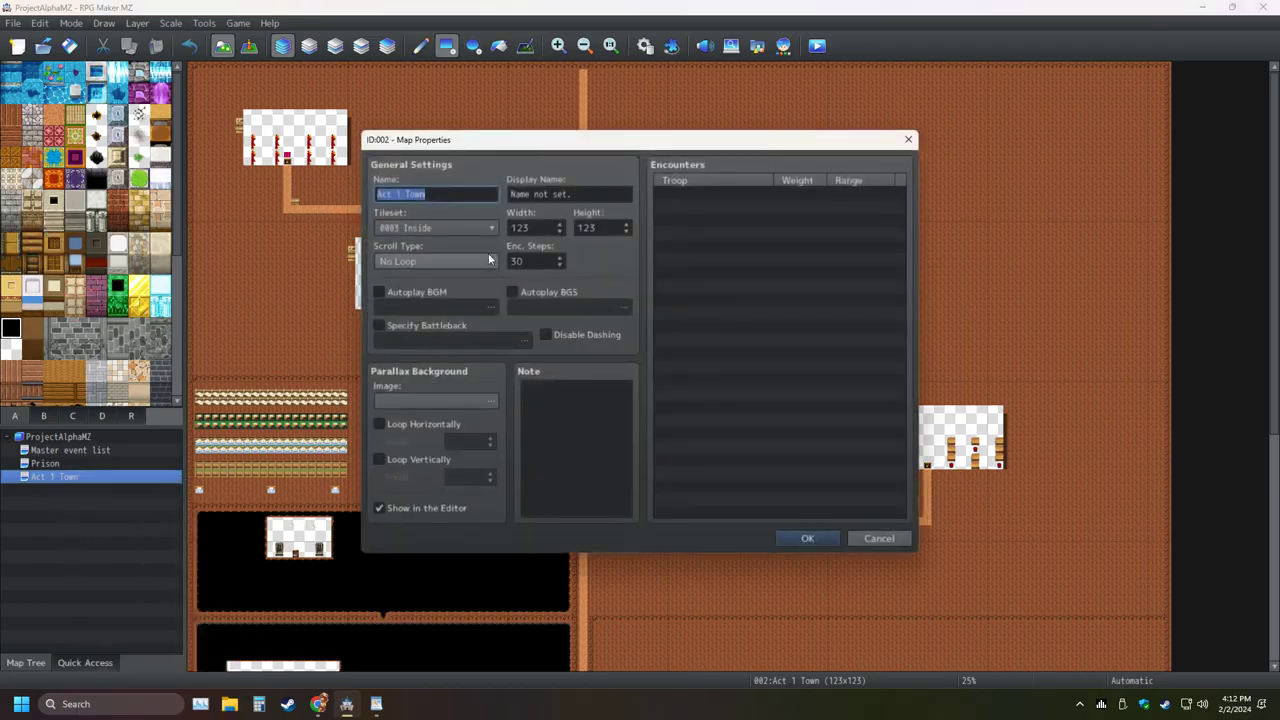
click(430, 228)
click(415, 261)
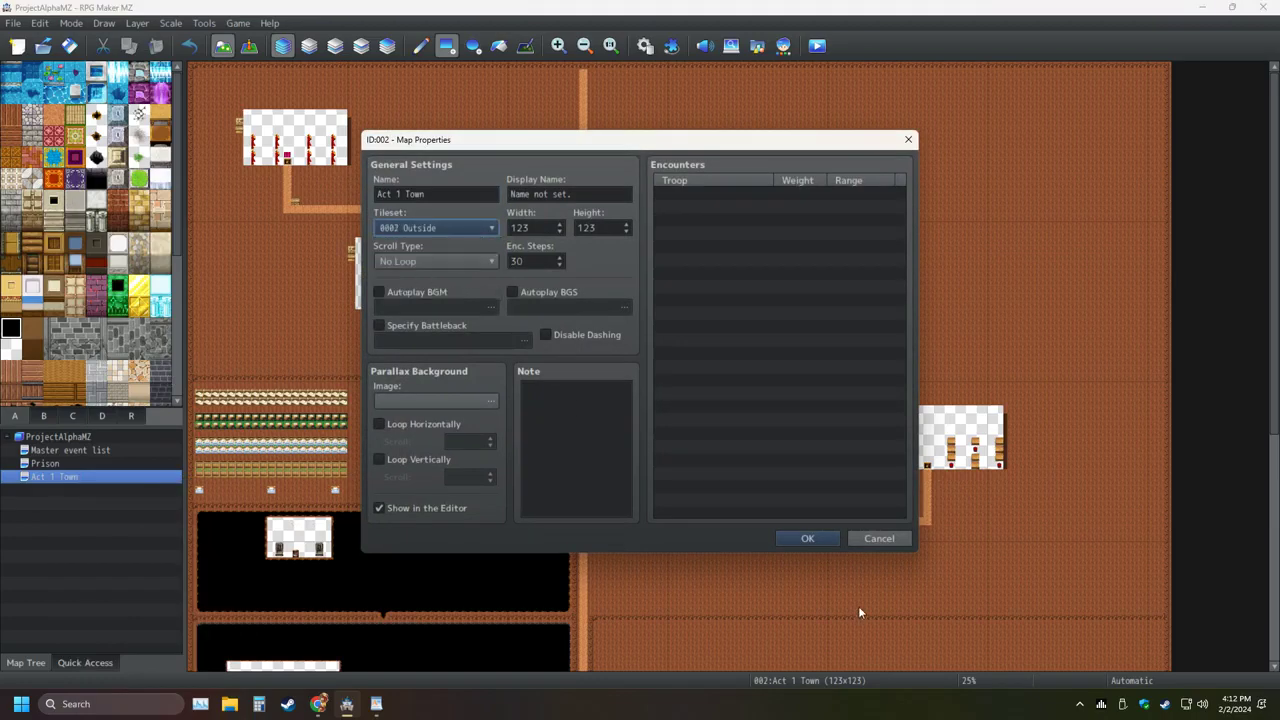
click(807, 538)
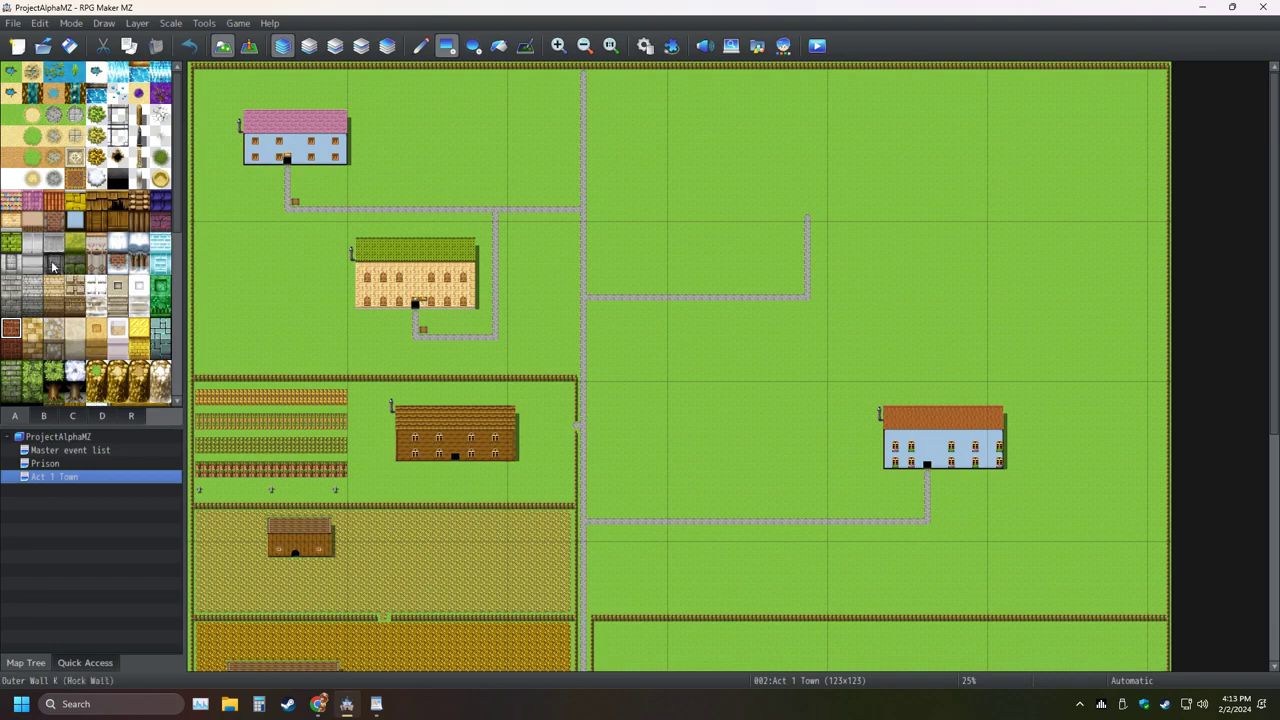
Build a red brick house wall, 12 tiles wide and 4 high, three tiles north of the path's end, and save the project
scroll(449, 360, down, 5)
scroll(437, 331, up, 4)
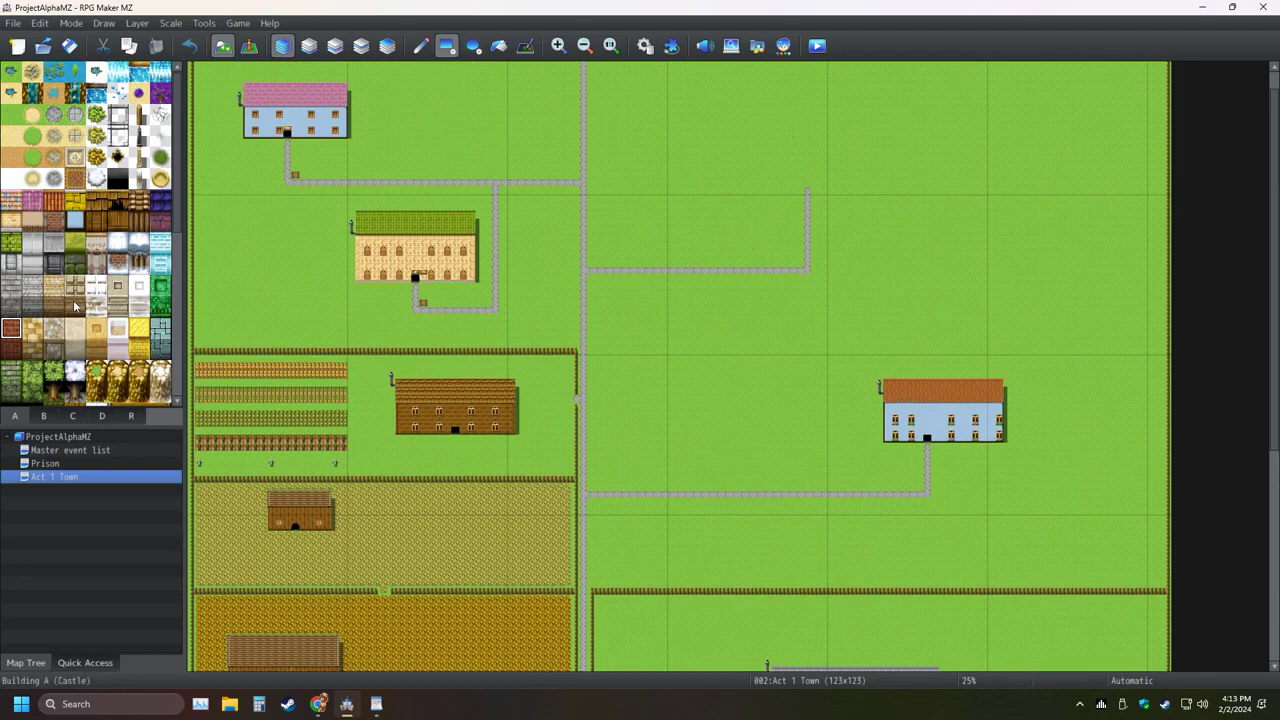
click(54, 221)
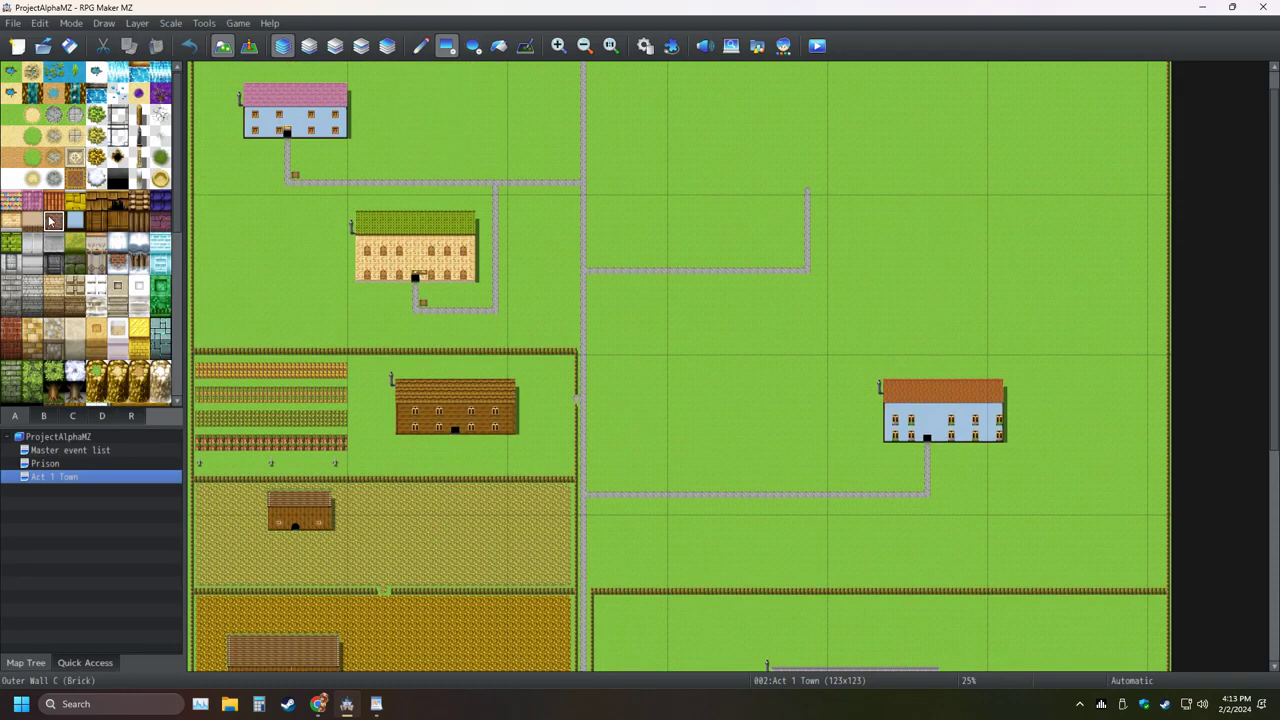
scroll(397, 375, down, 6)
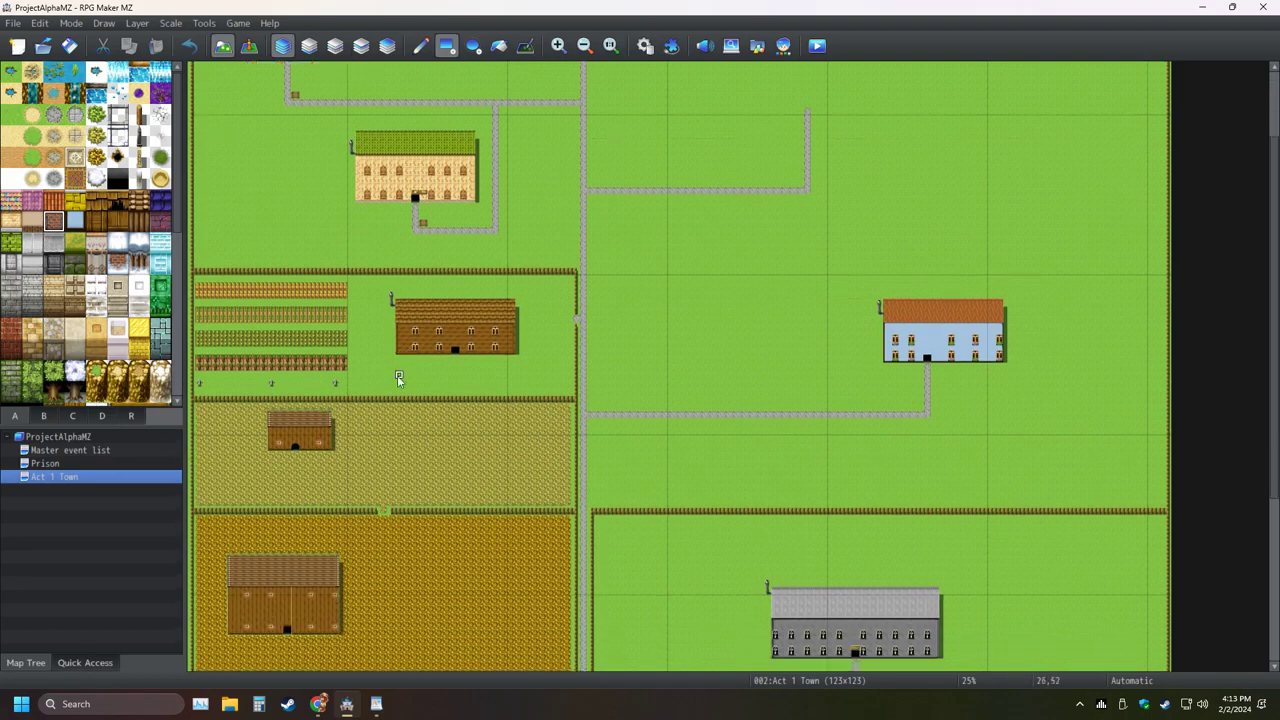
scroll(390, 366, up, 2)
scroll(390, 366, up, 5)
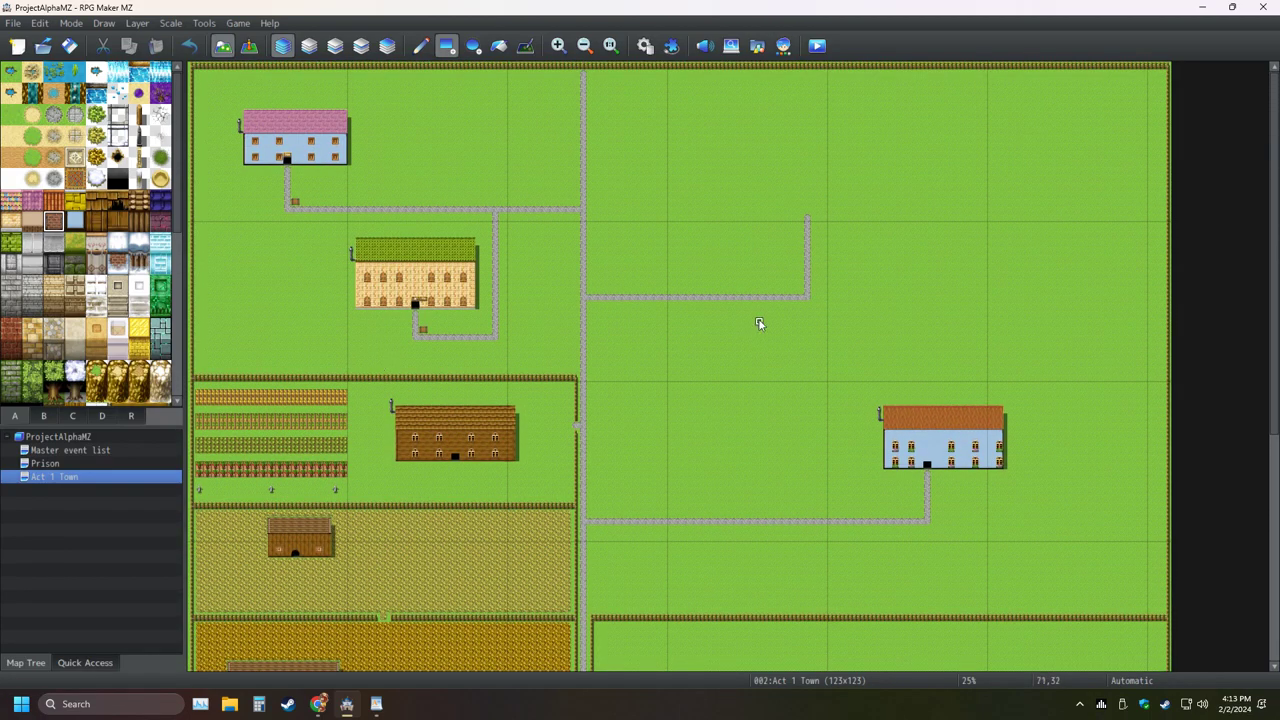
click(610, 45)
middle_click(644, 214)
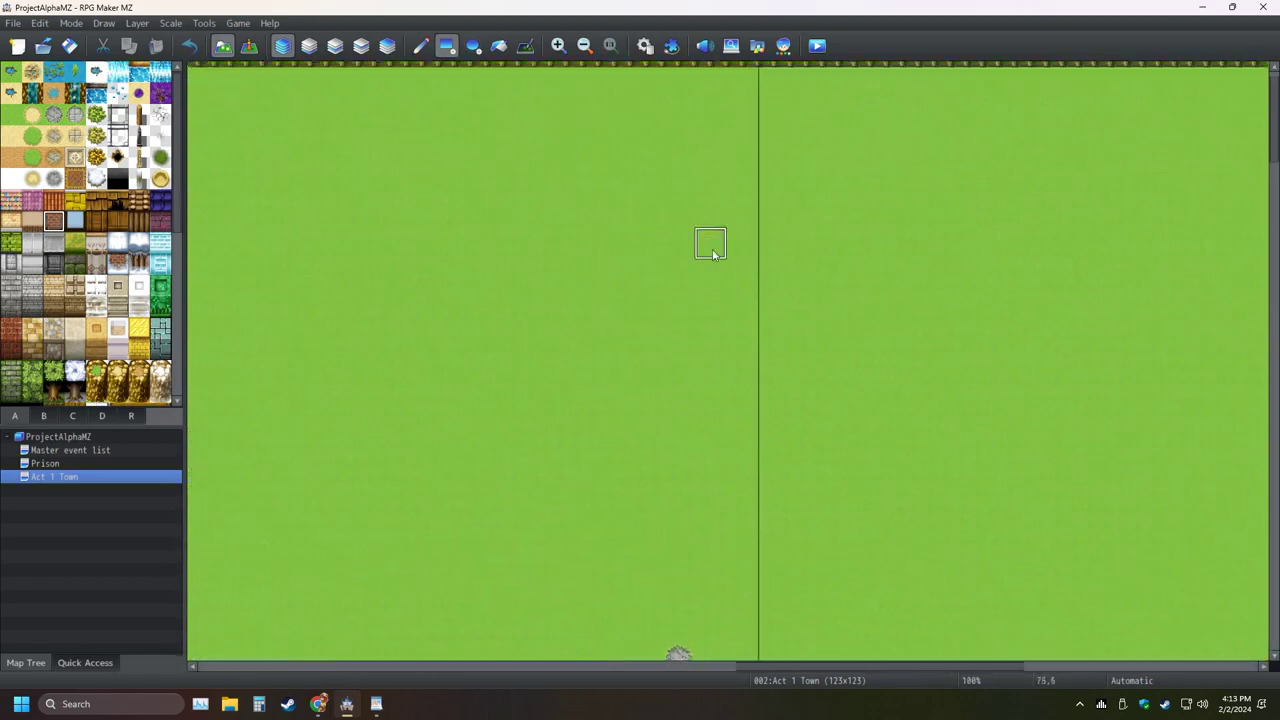
click(584, 46)
click(584, 46)
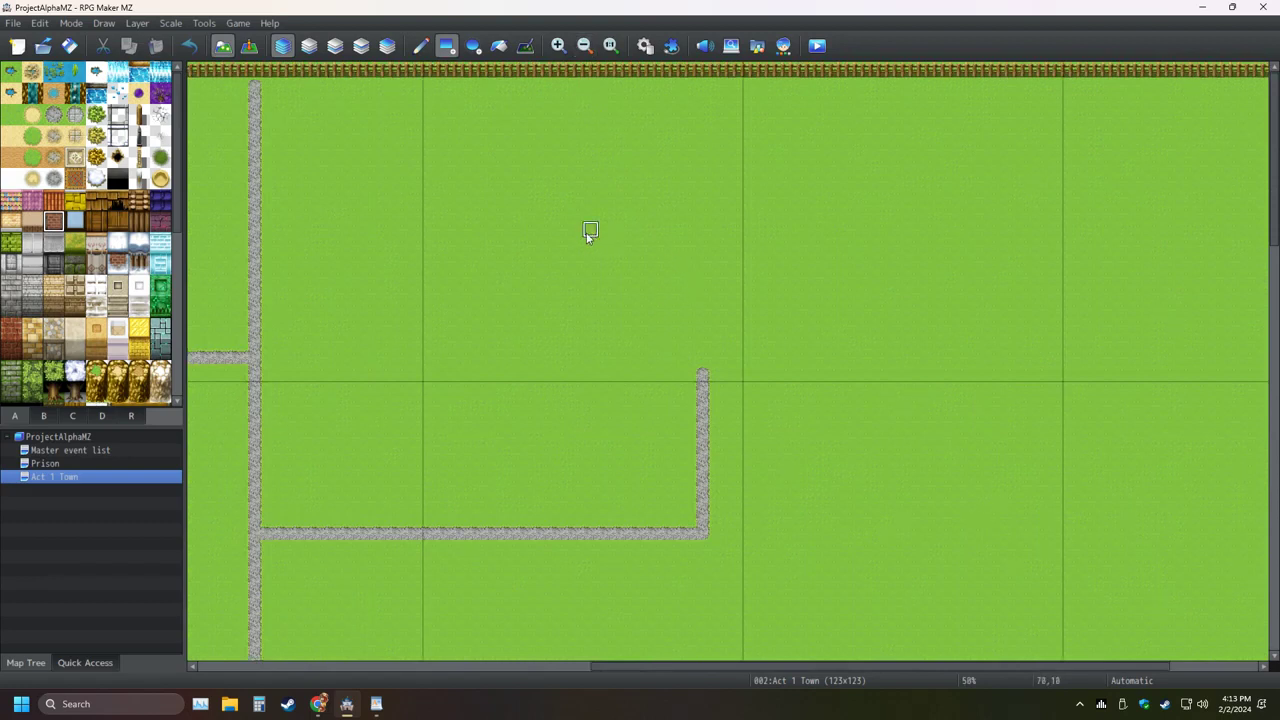
mouse_move(560, 197)
mouse_down()
mouse_move(829, 294)
mouse_move(659, 233)
mouse_move(700, 288)
mouse_move(813, 342)
mouse_move(835, 313)
mouse_up()
click(189, 46)
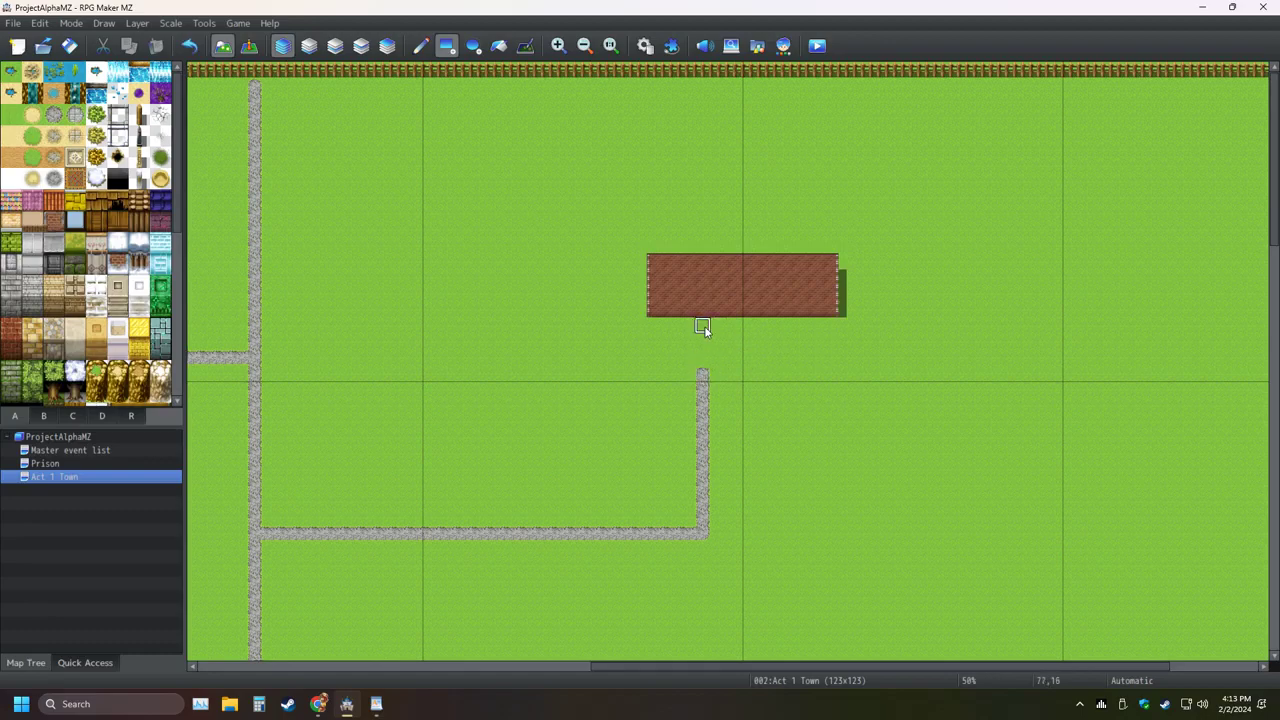
click(69, 45)
Try a pale roof and a yellow roof, each 12 by 2 tiles, directly above the red brick wall, undoing each
click(96, 245)
drag(650, 251, 832, 236)
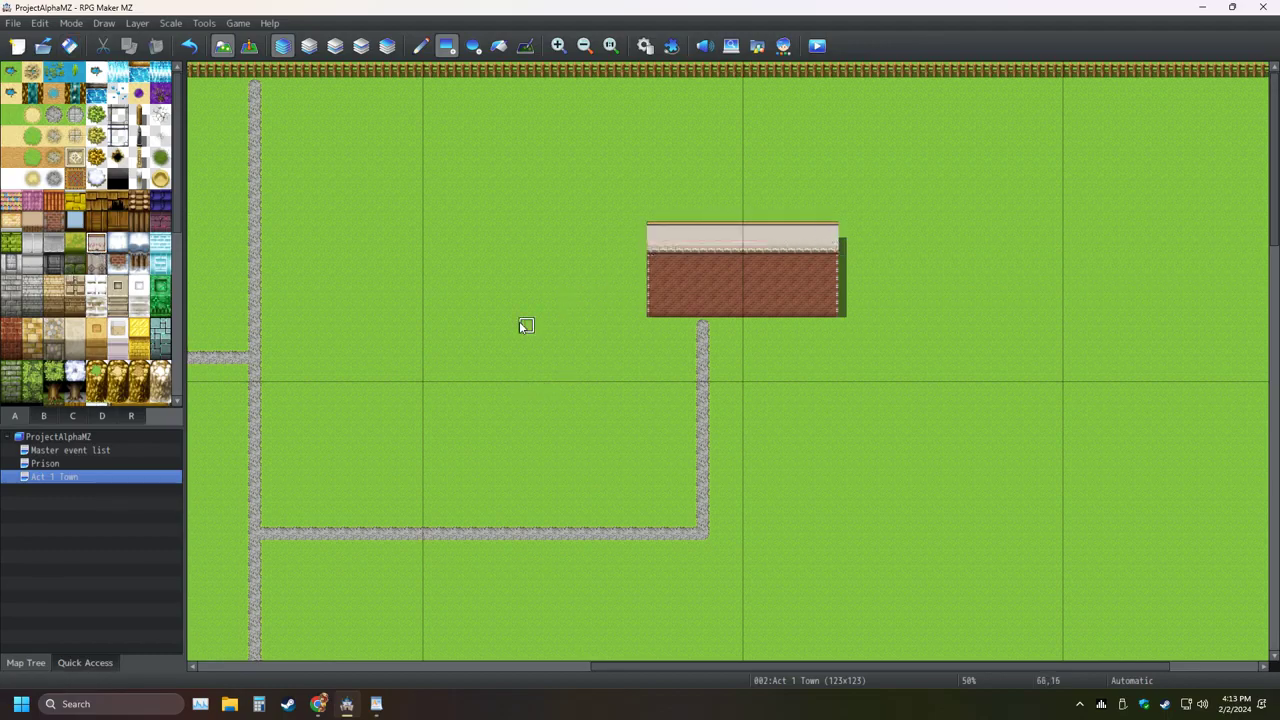
click(189, 45)
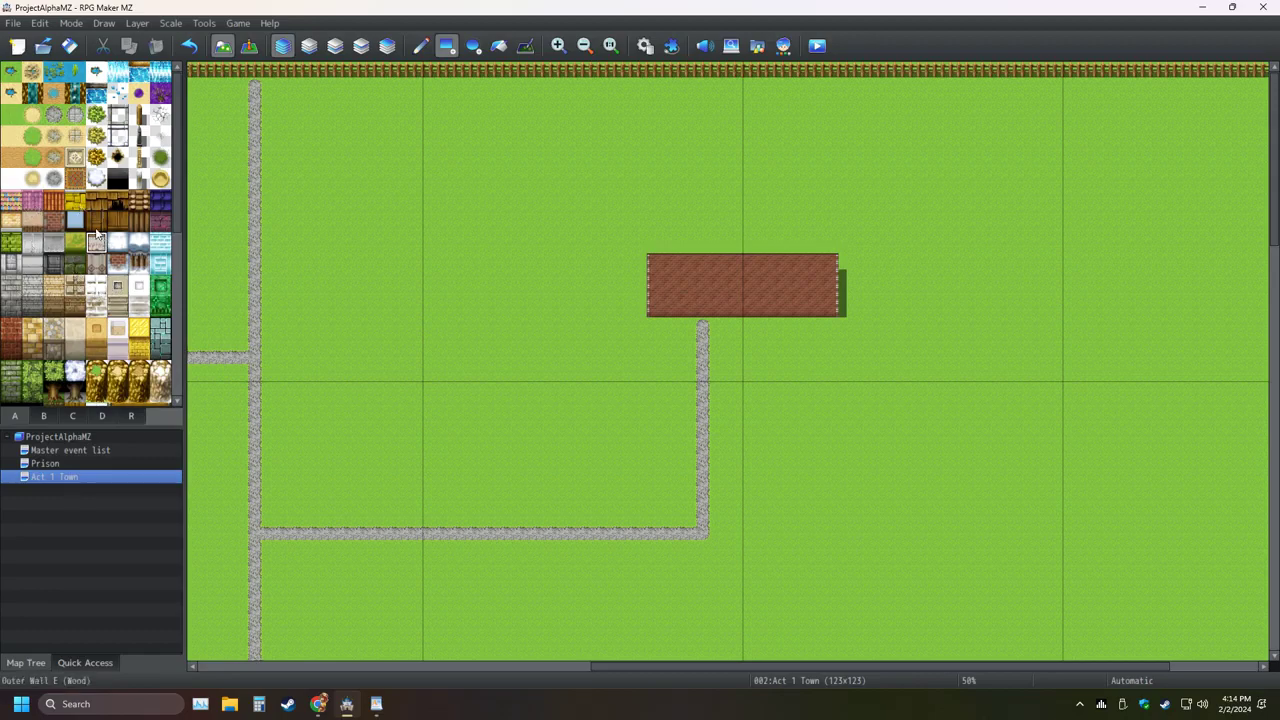
click(75, 200)
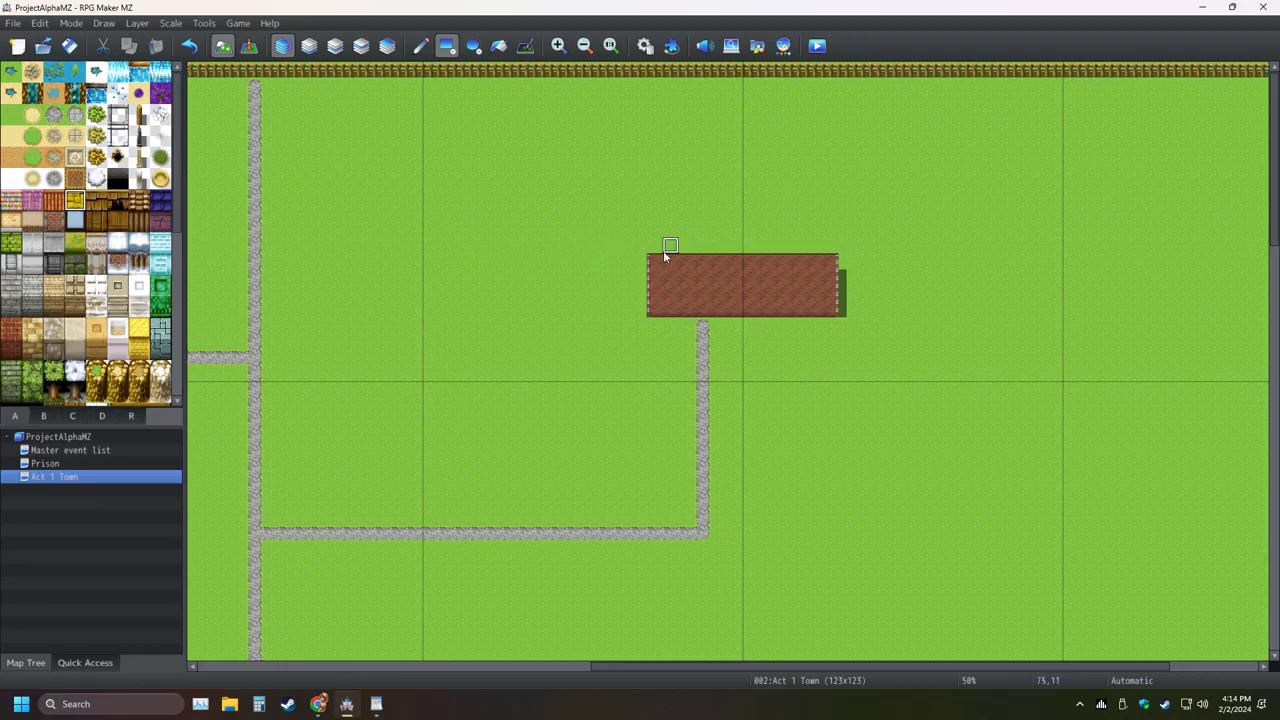
drag(661, 244, 830, 238)
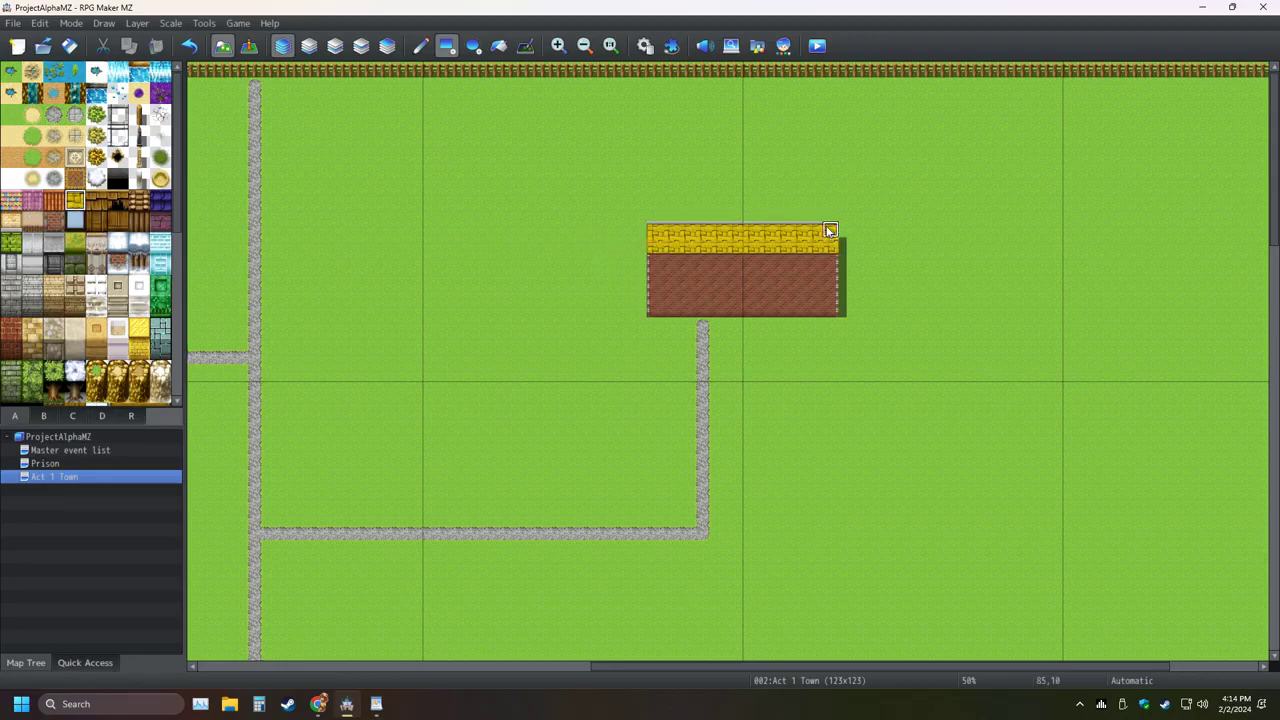
click(189, 45)
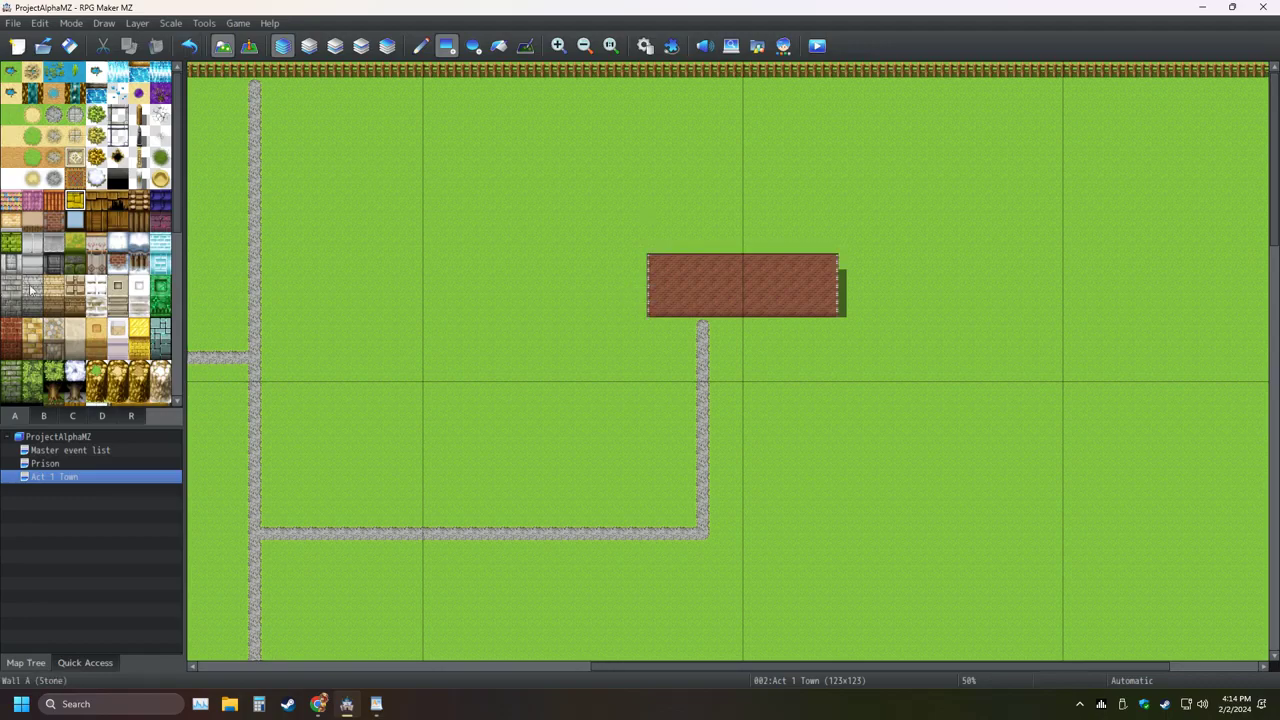
Add a yellow roof, 12 tiles wide and 2 high, directly above the red brick wall, and save the project
click(74, 204)
drag(656, 240, 829, 234)
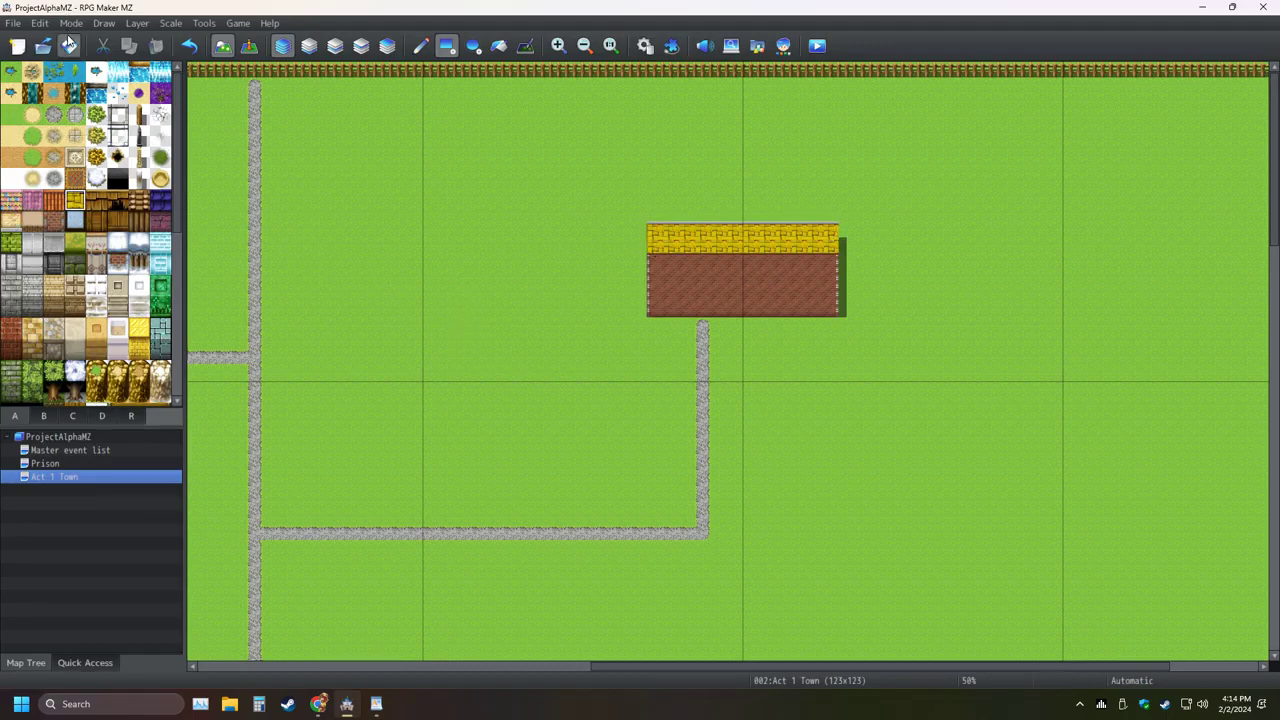
click(69, 45)
Place a two-tile-high metal chimney pipe against the west end of the yellow roof, using the pencil
click(43, 416)
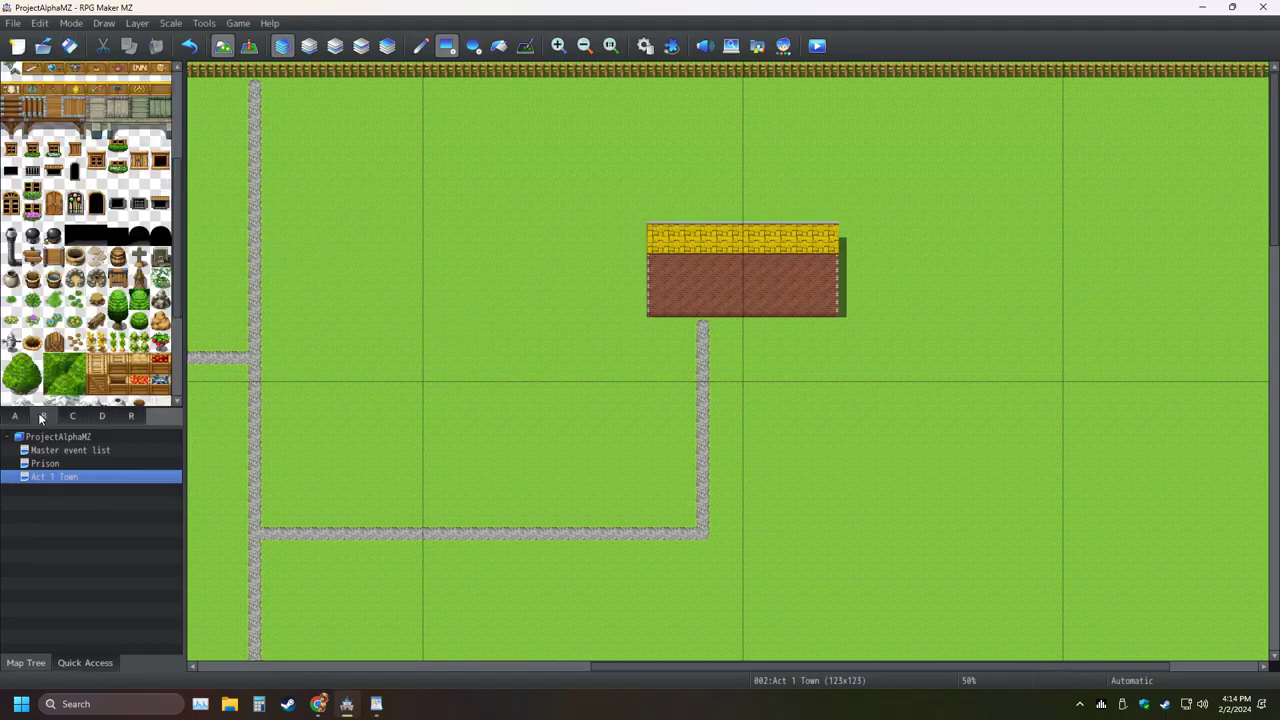
click(11, 245)
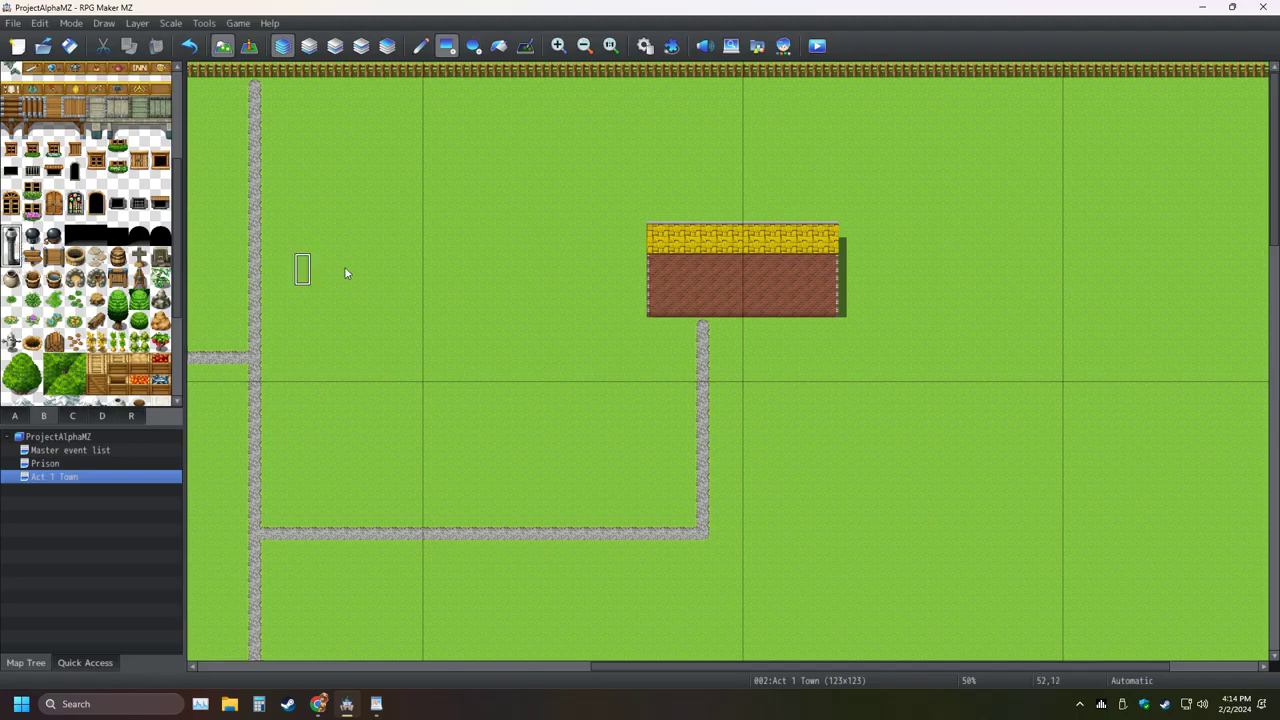
click(638, 214)
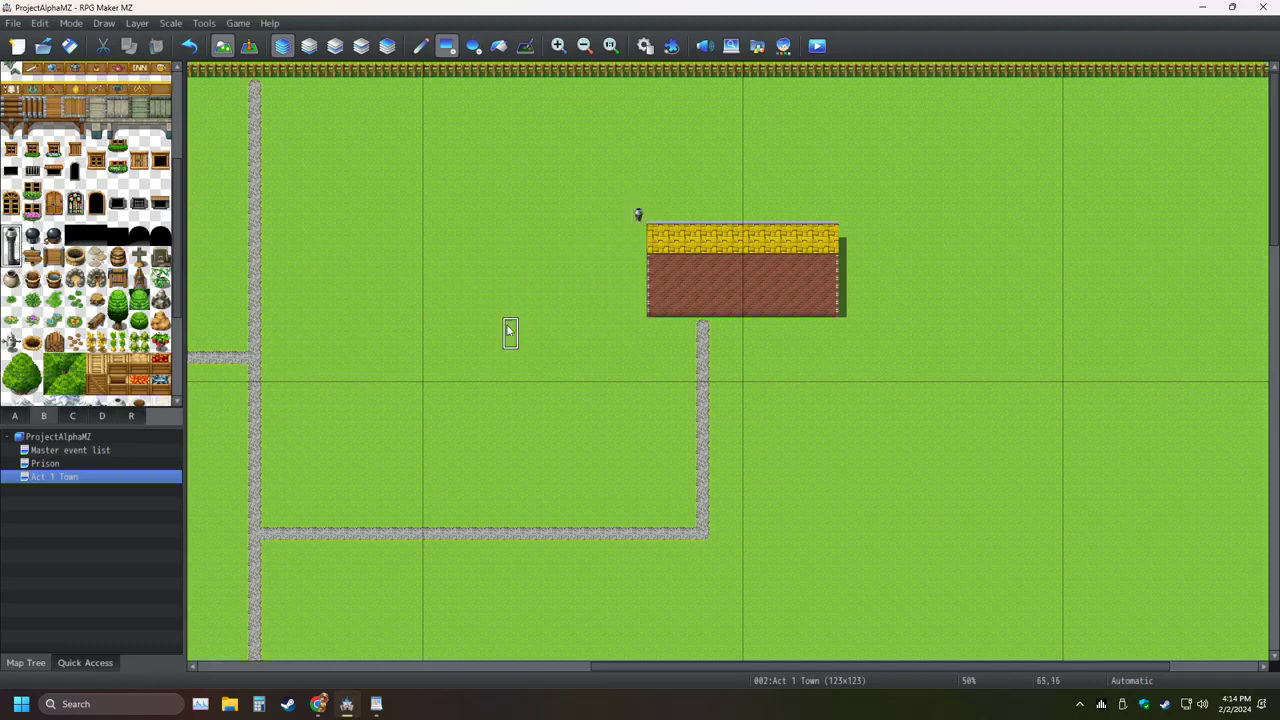
click(421, 46)
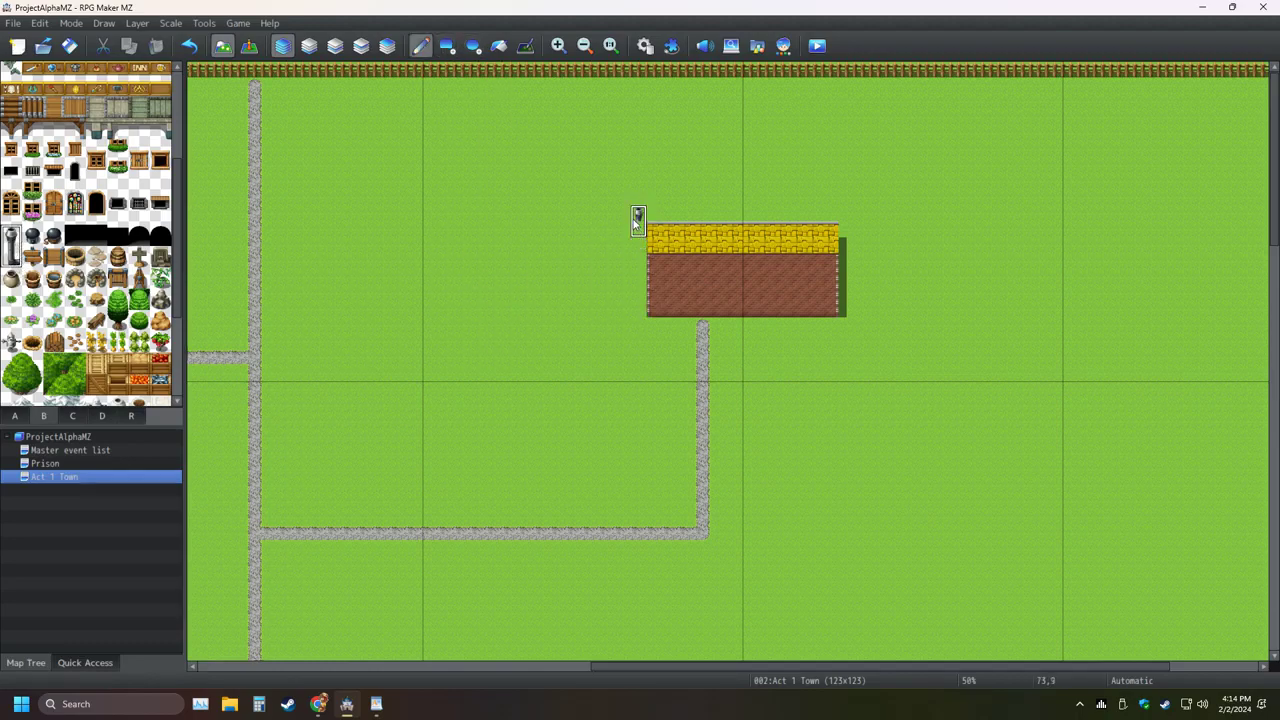
click(638, 222)
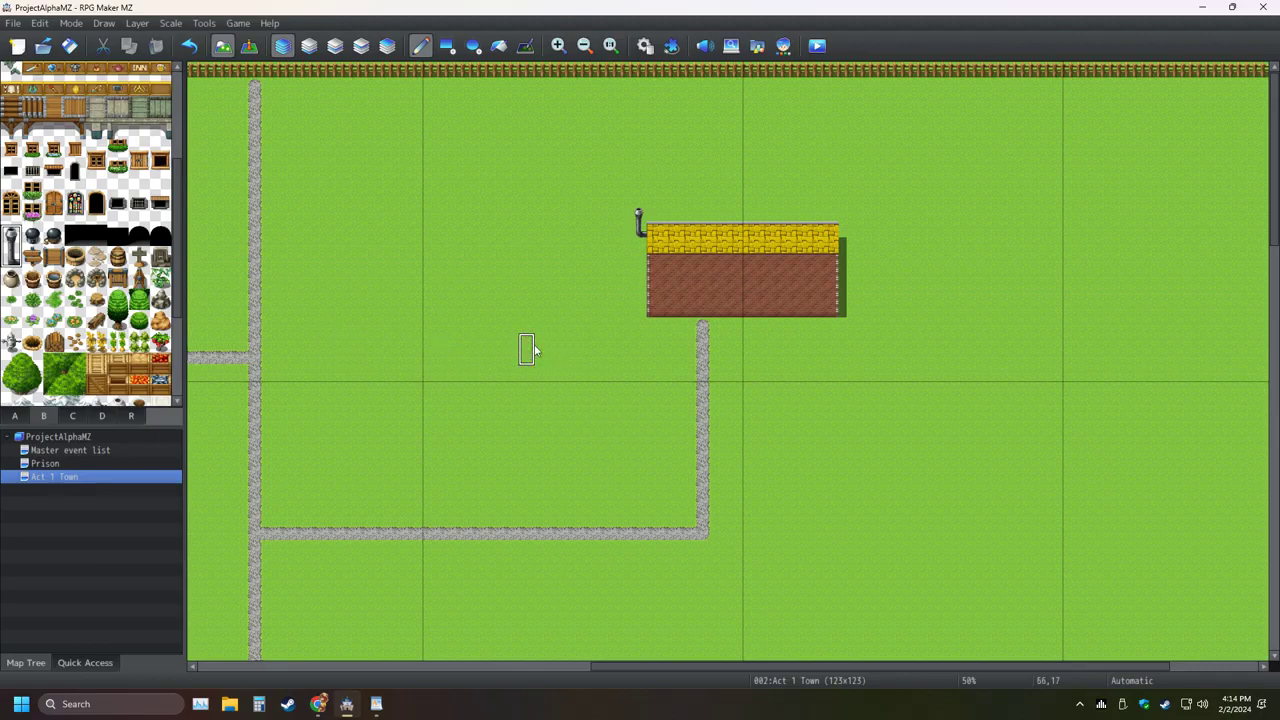
Place a black doorway tile in the red brick wall's bottom row, directly north of the path's end
click(96, 235)
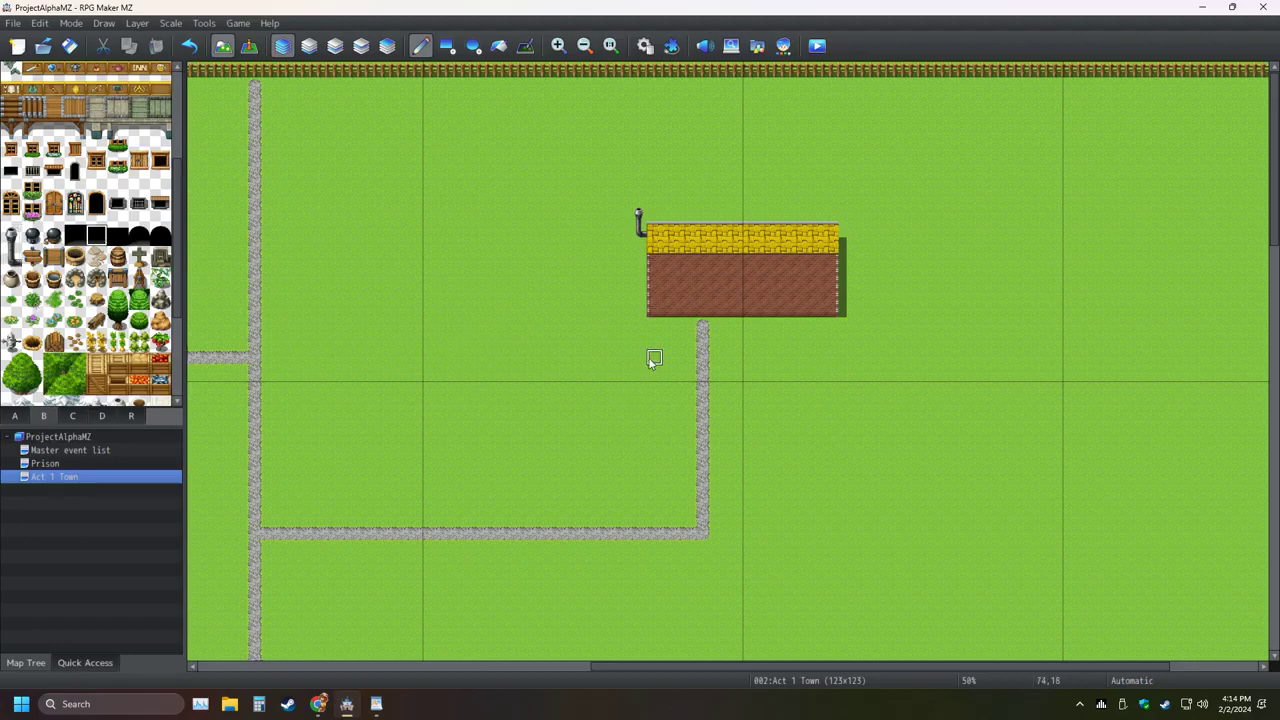
click(703, 308)
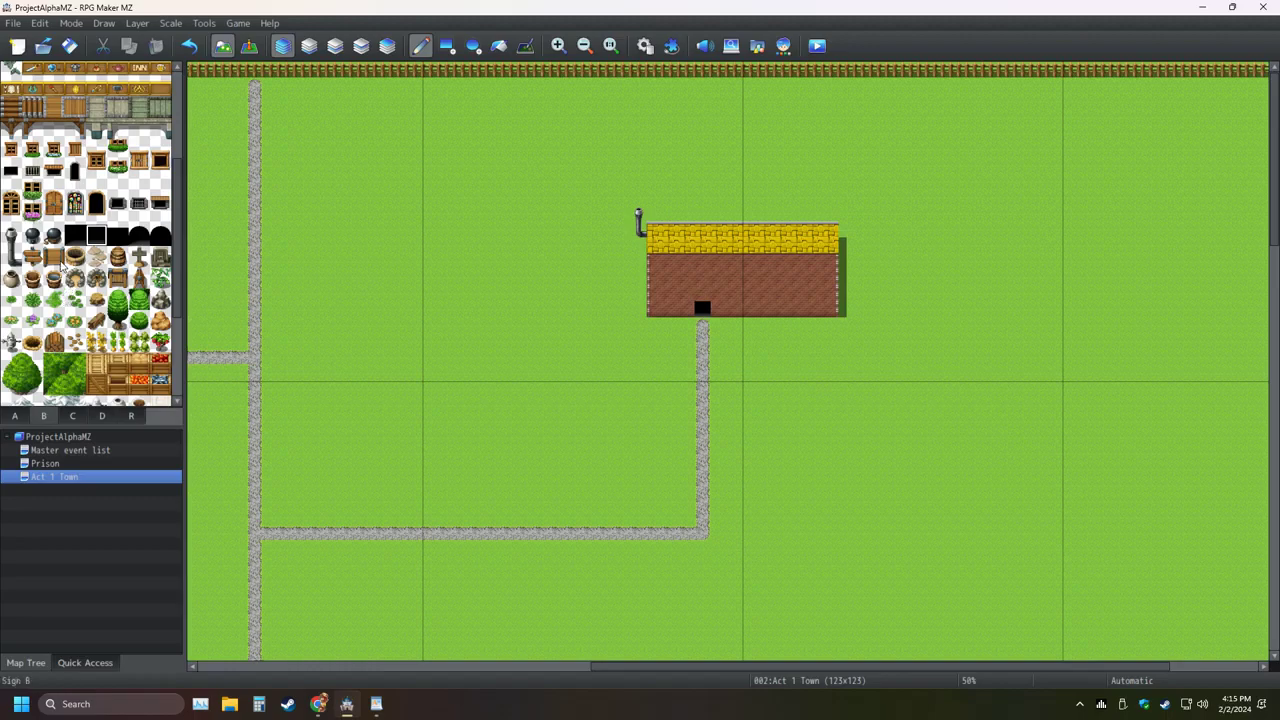
Examine the doorways, shop signs and windows of the other buildings across the Act 1 Town map
scroll(248, 388, left, 10)
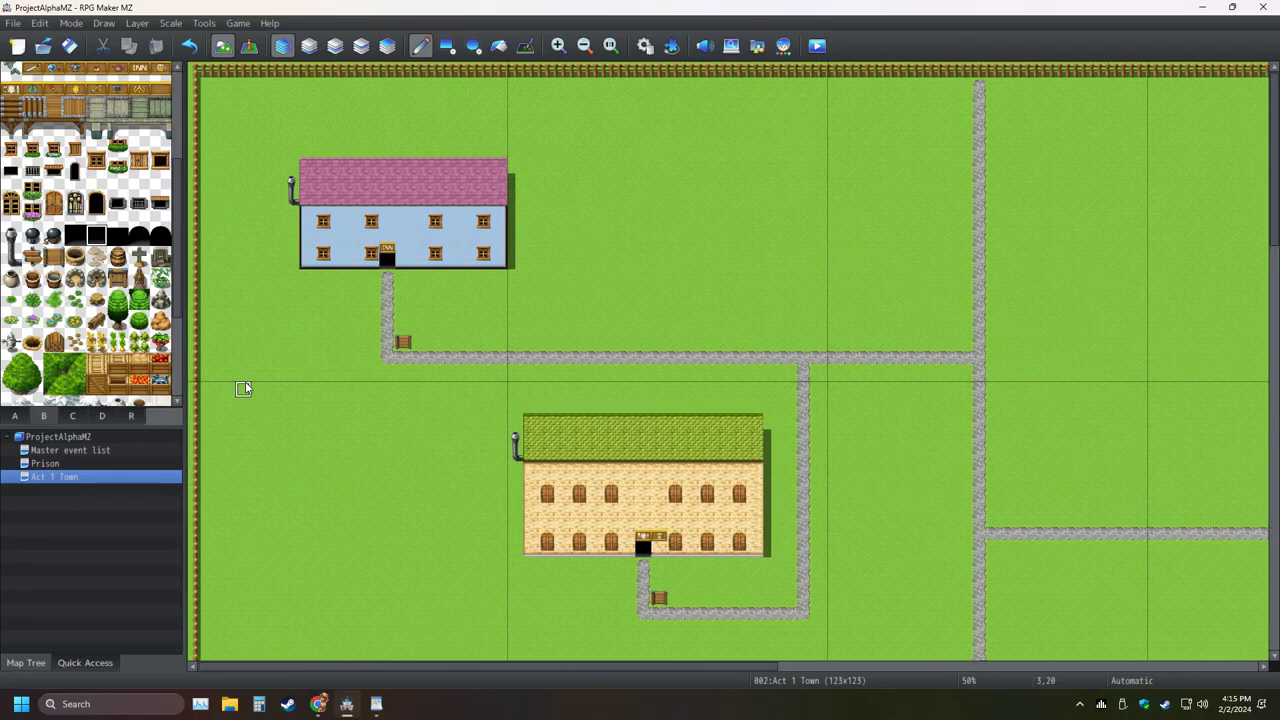
middle_click(334, 350)
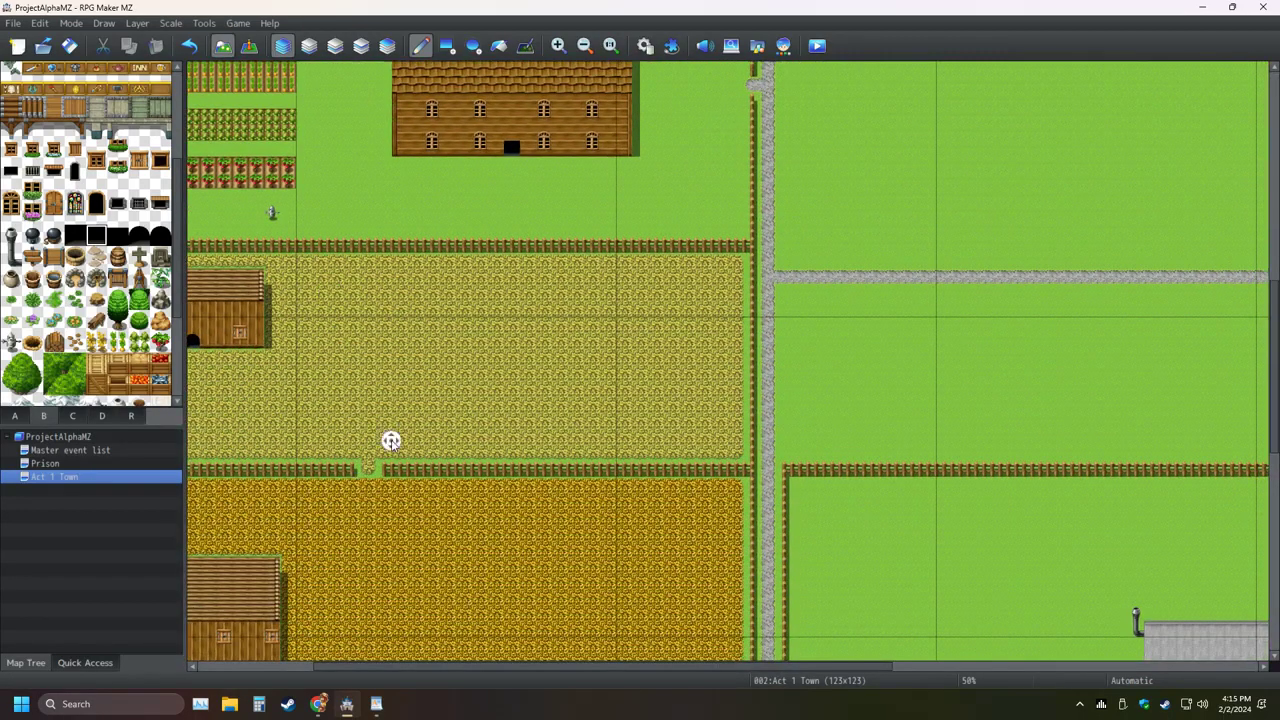
middle_click(390, 440)
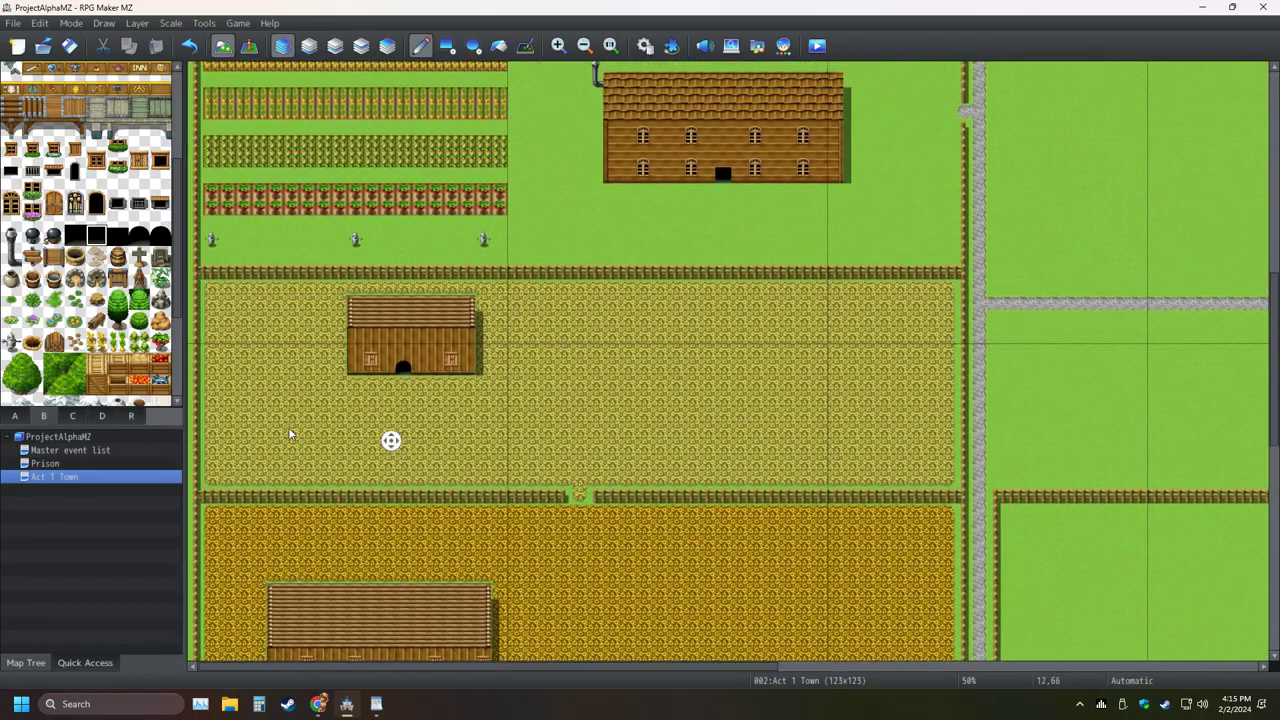
middle_click(378, 440)
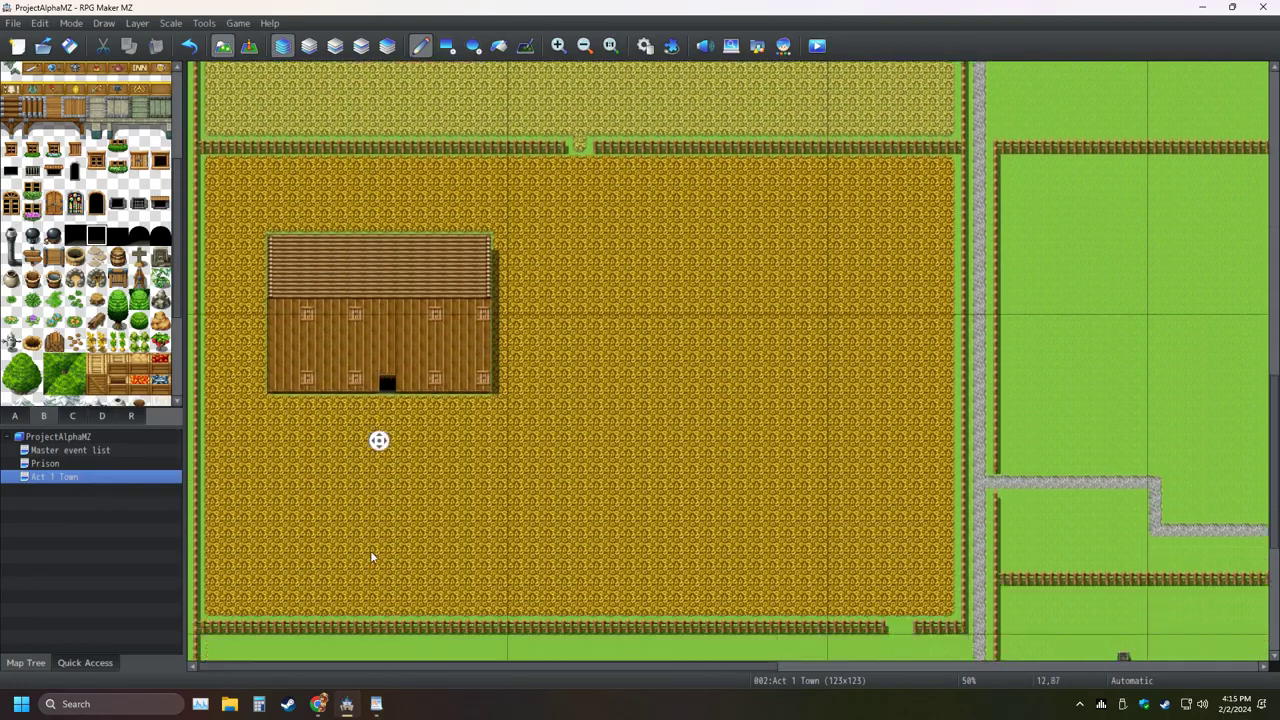
middle_click(370, 556)
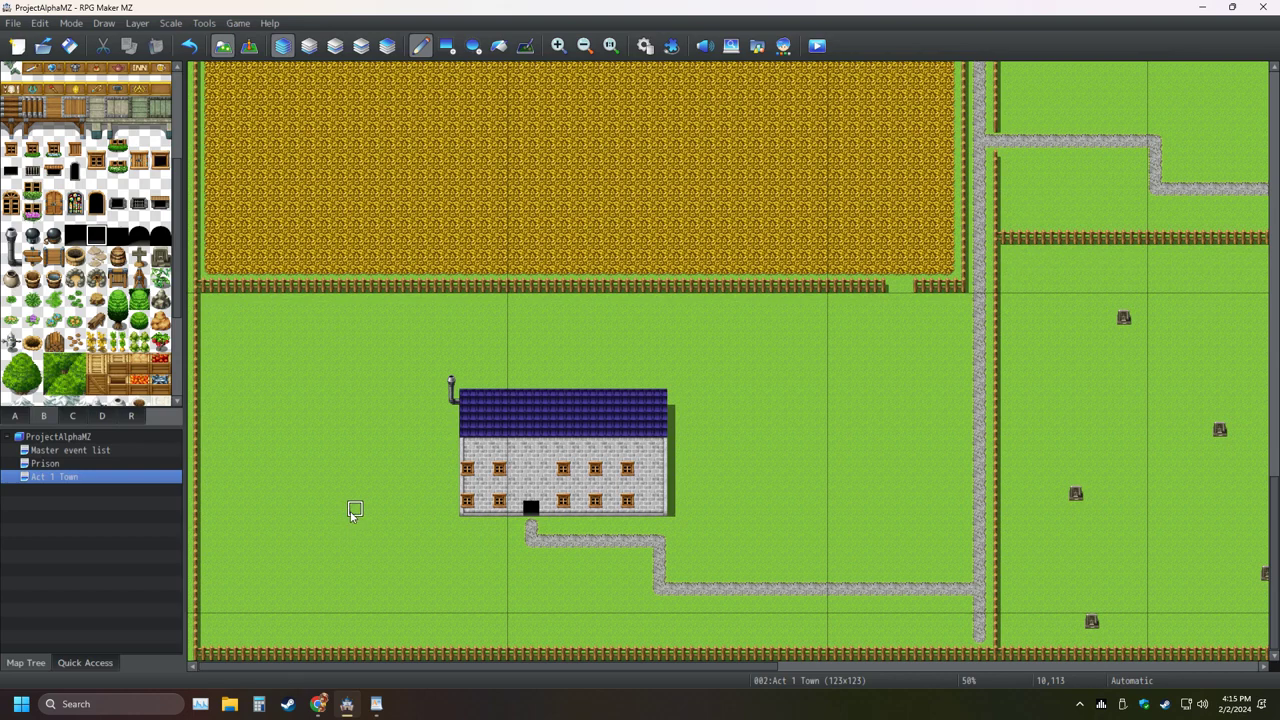
middle_click(351, 511)
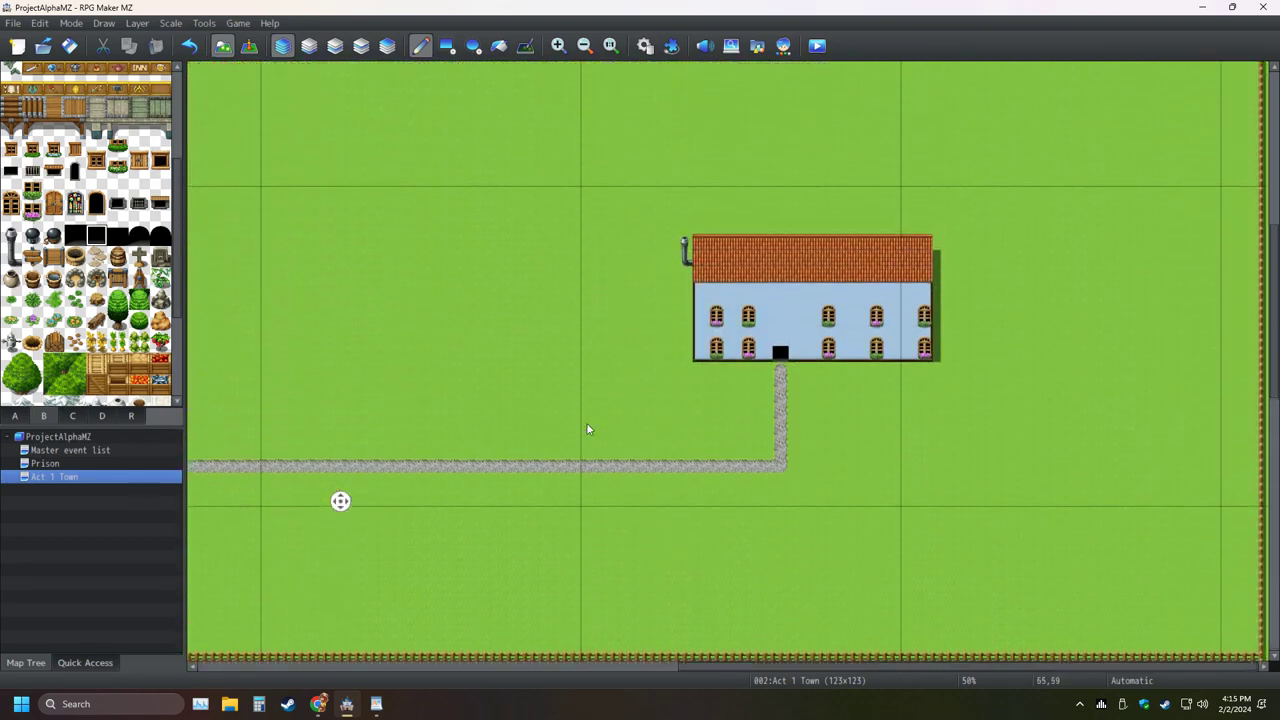
scroll(595, 405, up, 5)
middle_drag(605, 381, 634, 330)
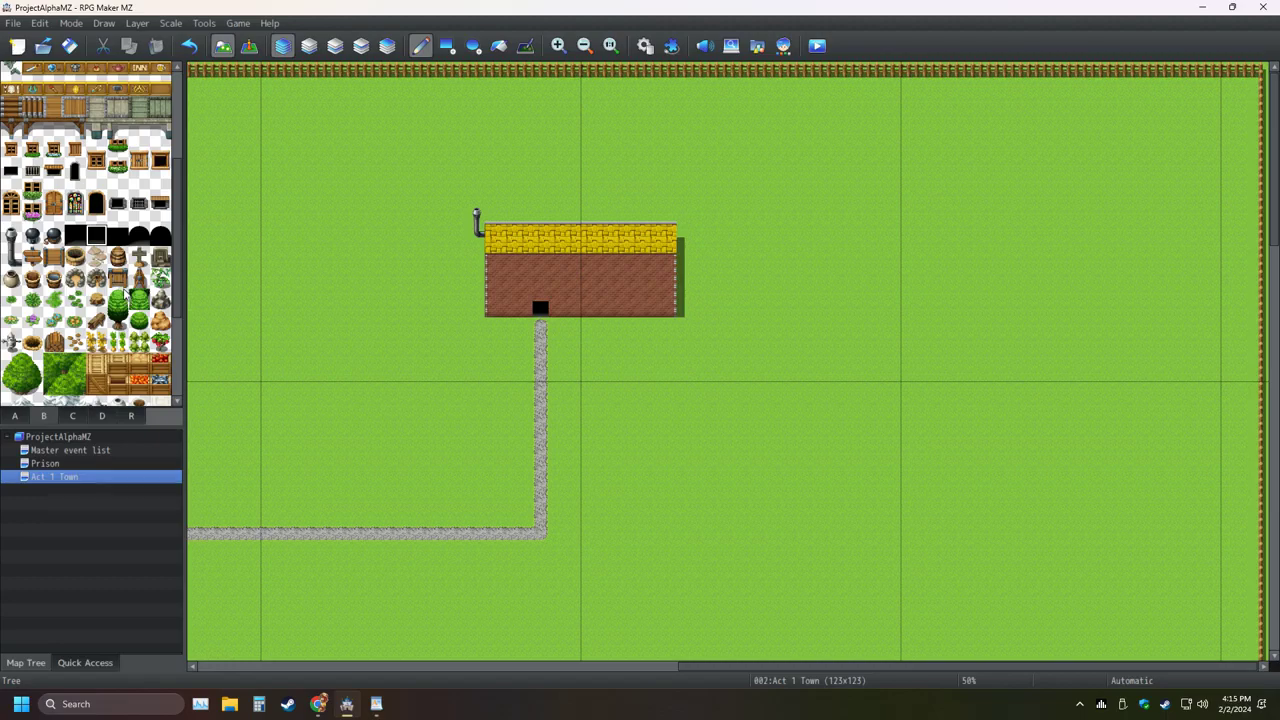
Place two adjacent shop signs above the brick house's doorway, the first directly over it, and a wooden signboard inside the path's bend
click(140, 87)
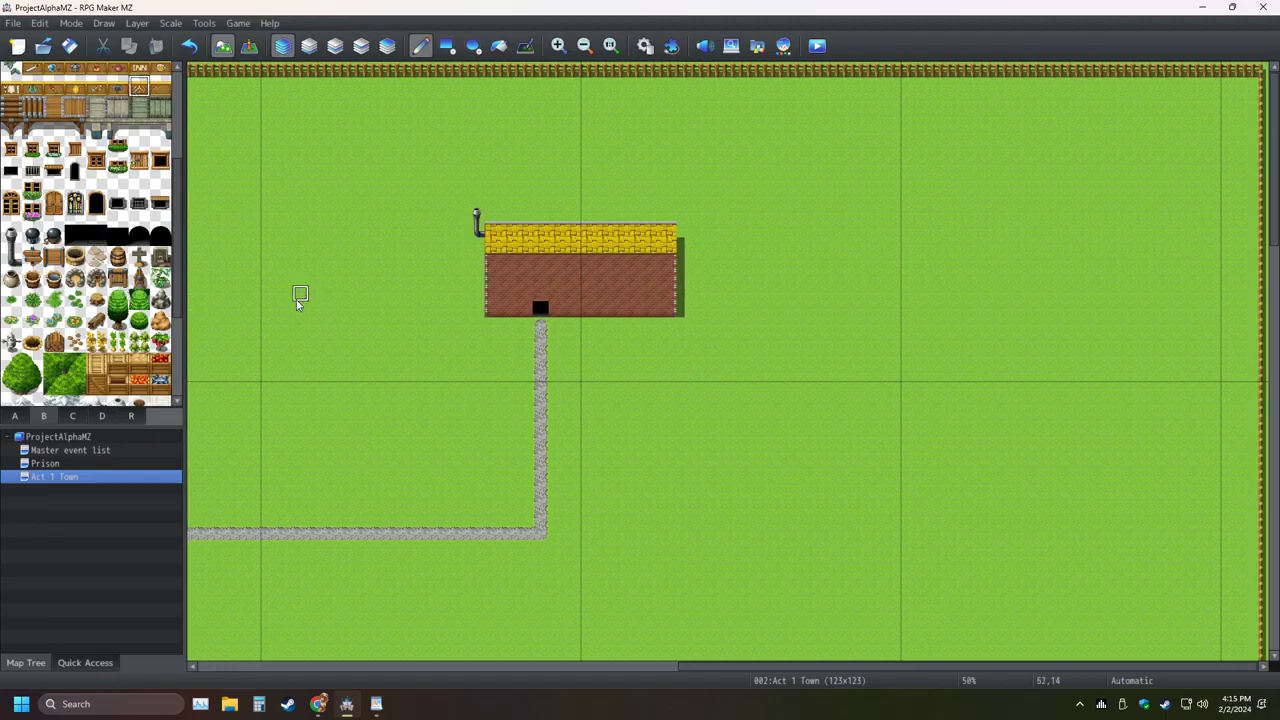
click(540, 298)
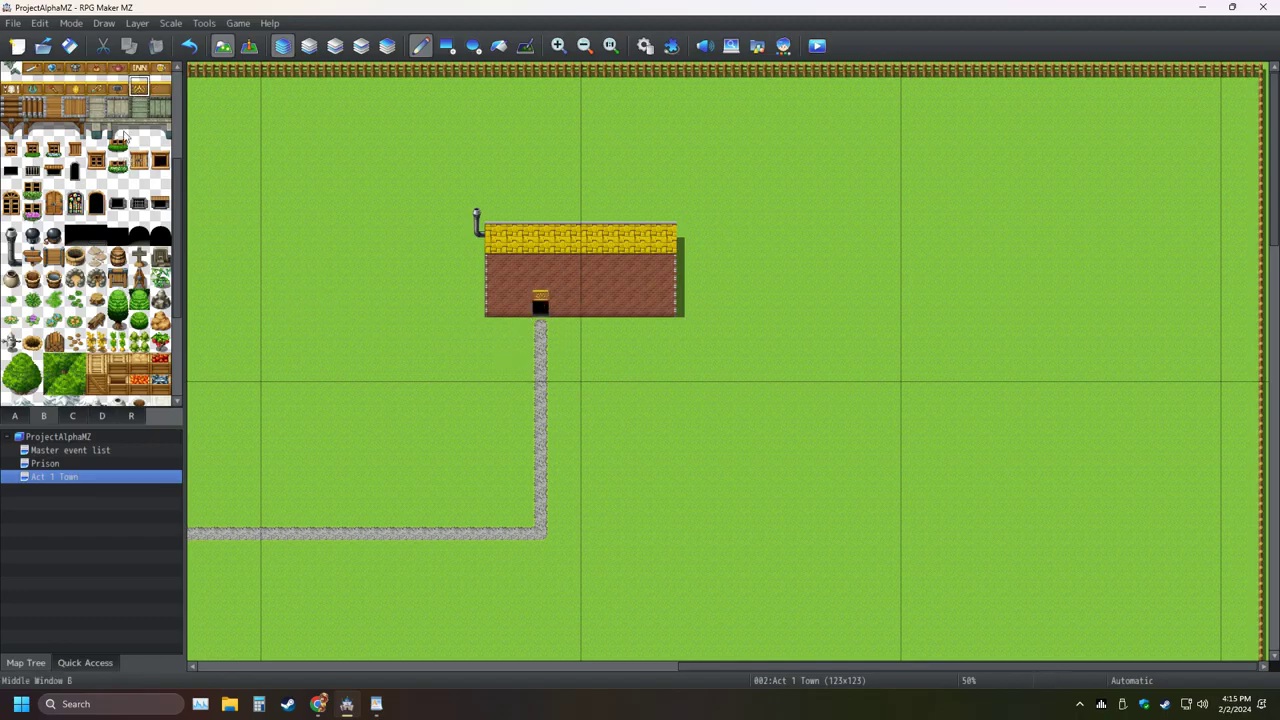
click(117, 68)
click(556, 296)
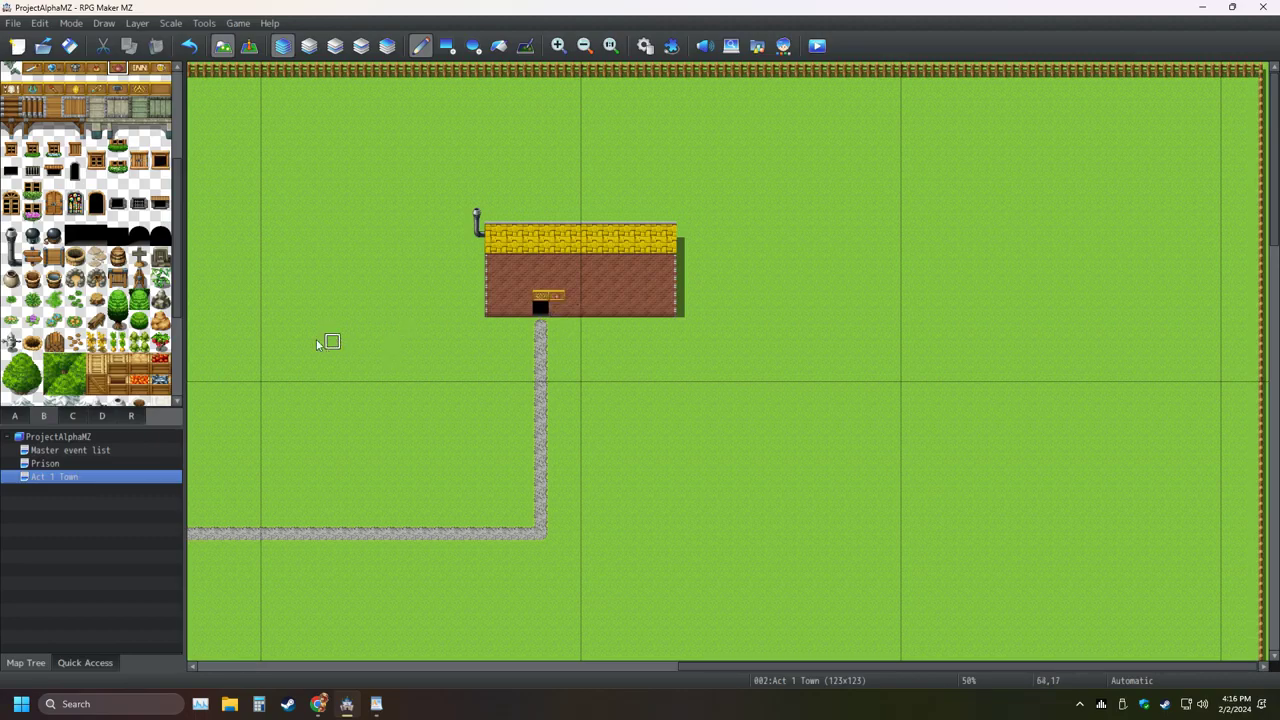
click(53, 257)
click(524, 518)
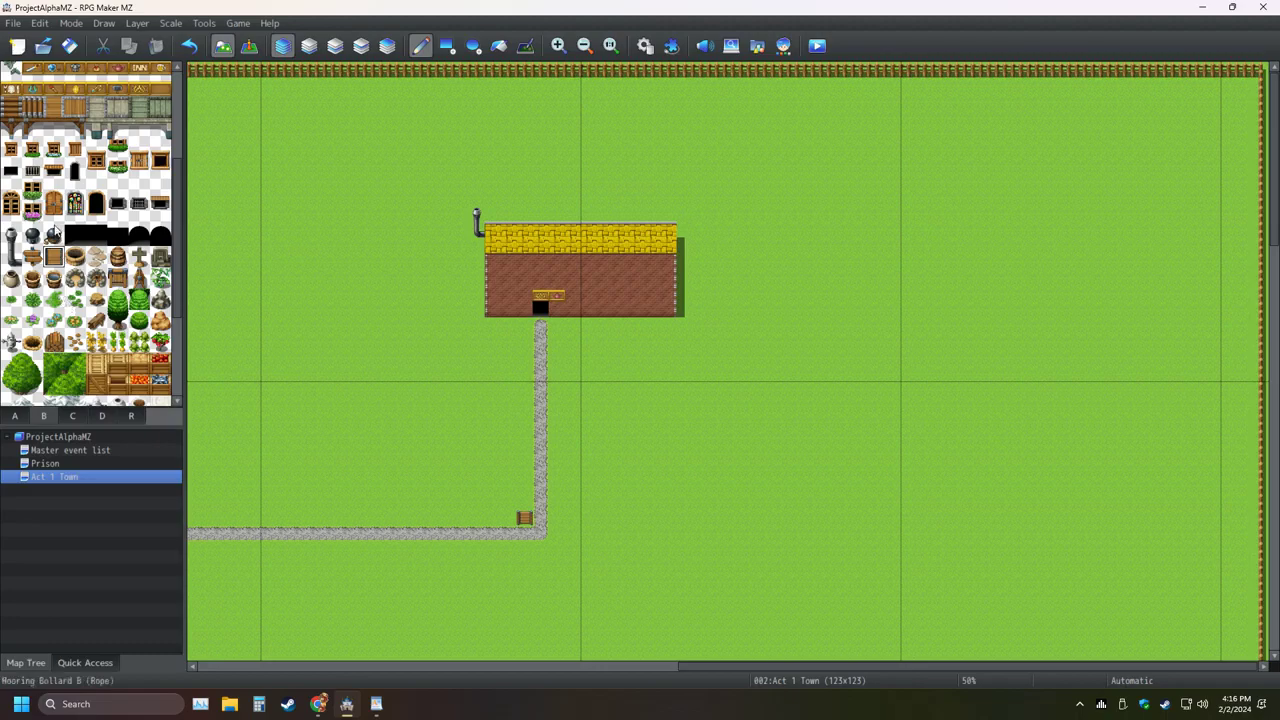
Add plain wooden windows in two rows west of the brick house's doorway, one column beside it and one at the wall's west end
click(10, 148)
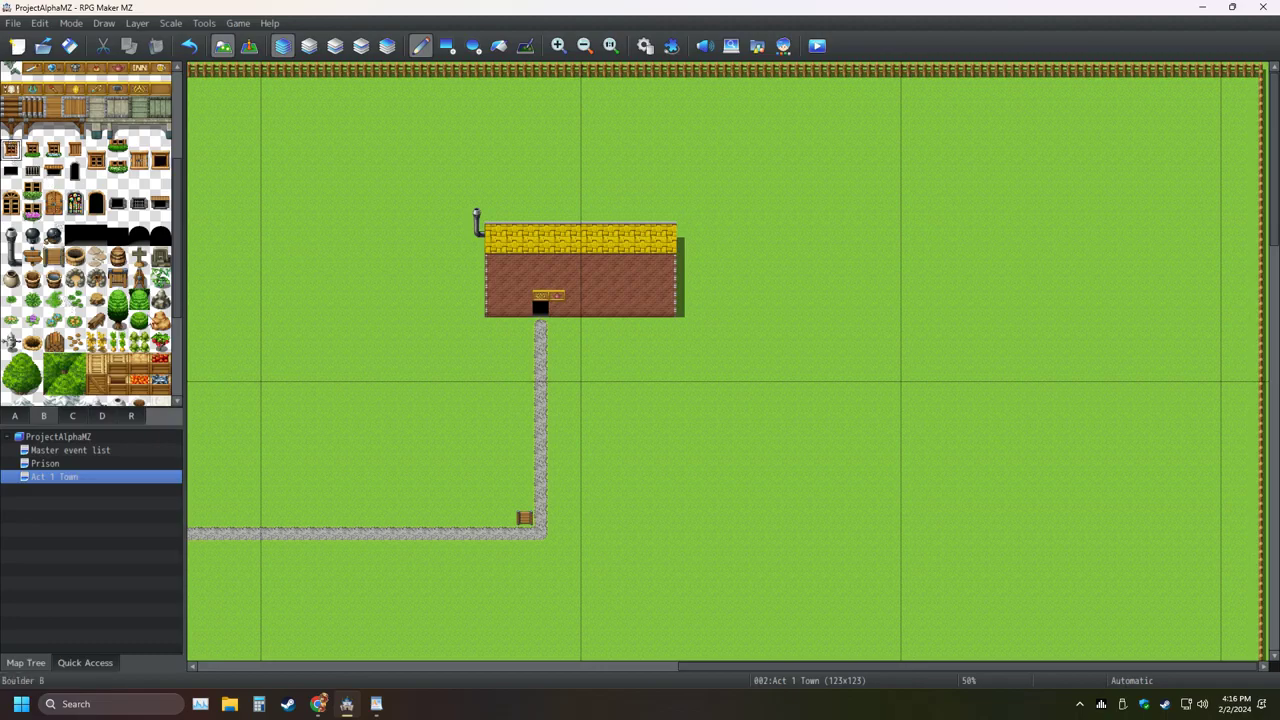
click(610, 45)
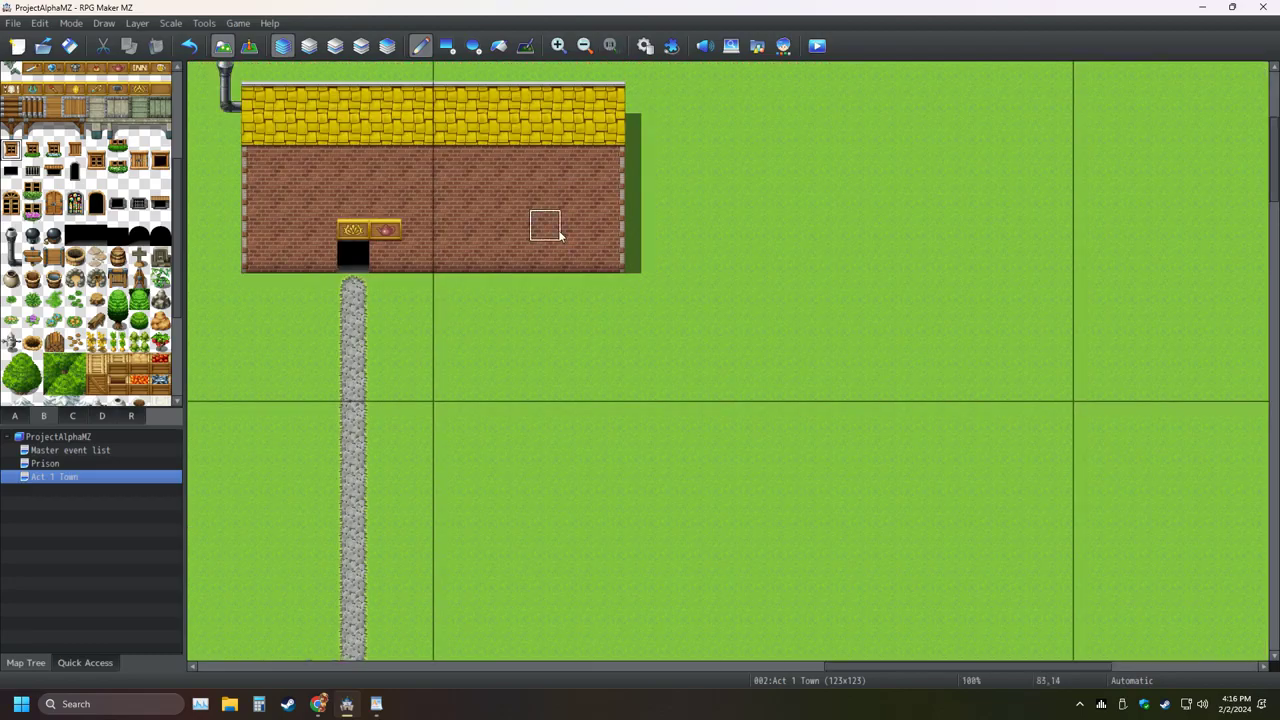
middle_drag(549, 188, 438, 150)
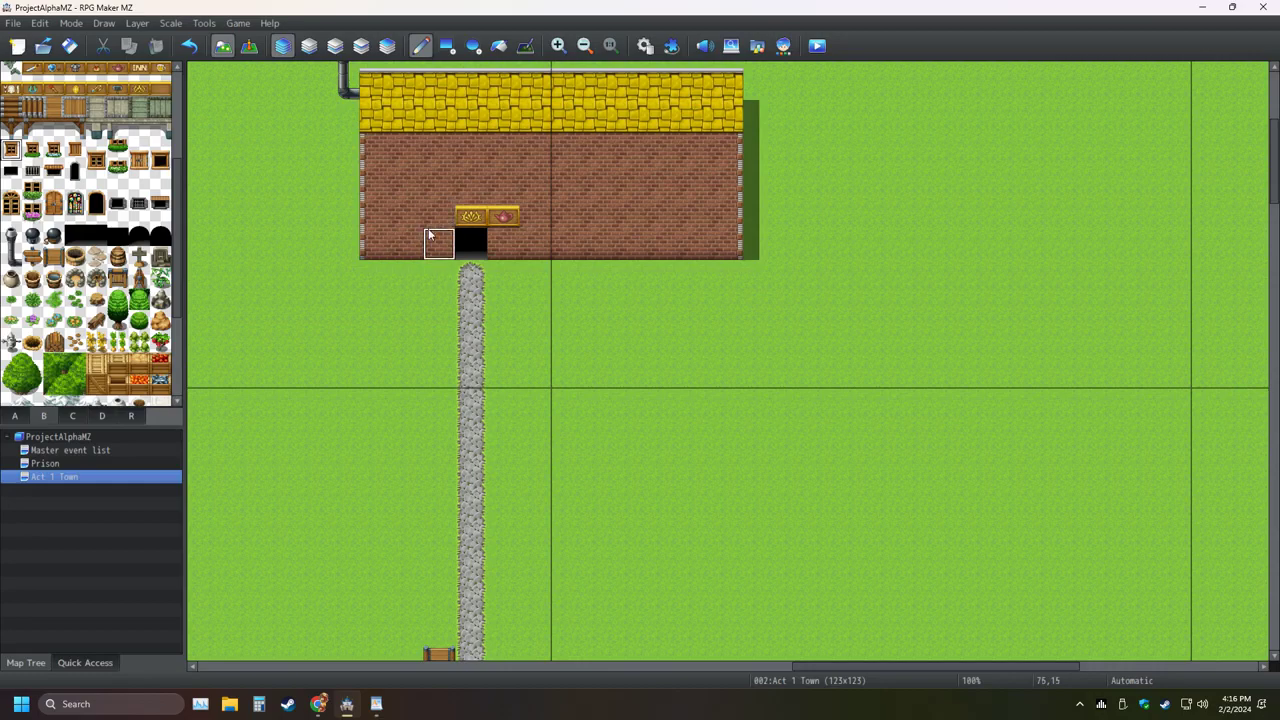
click(429, 235)
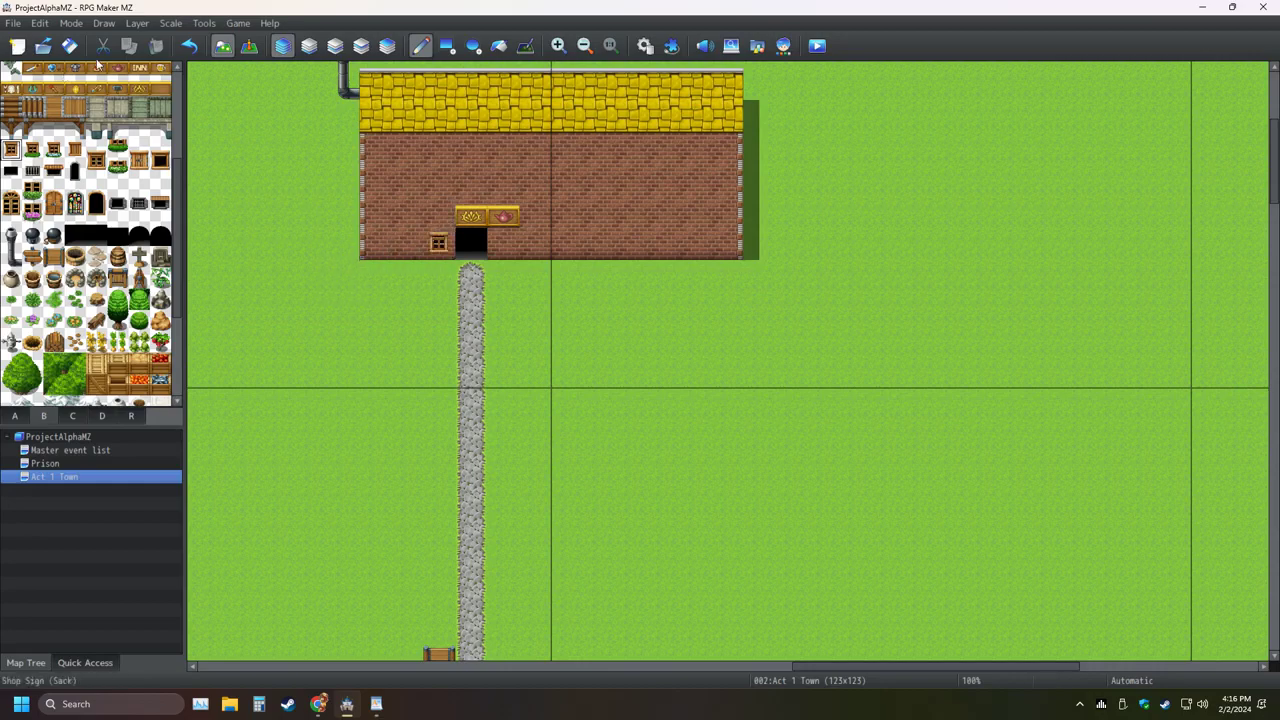
click(406, 243)
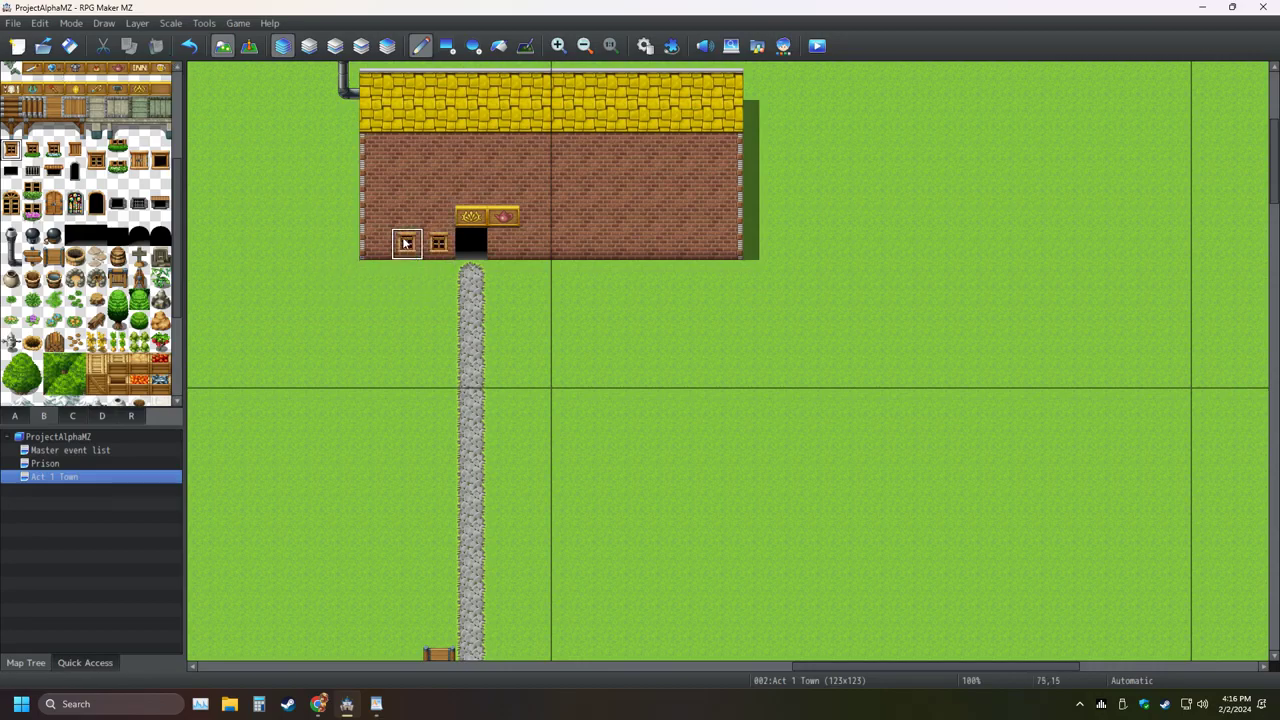
click(189, 45)
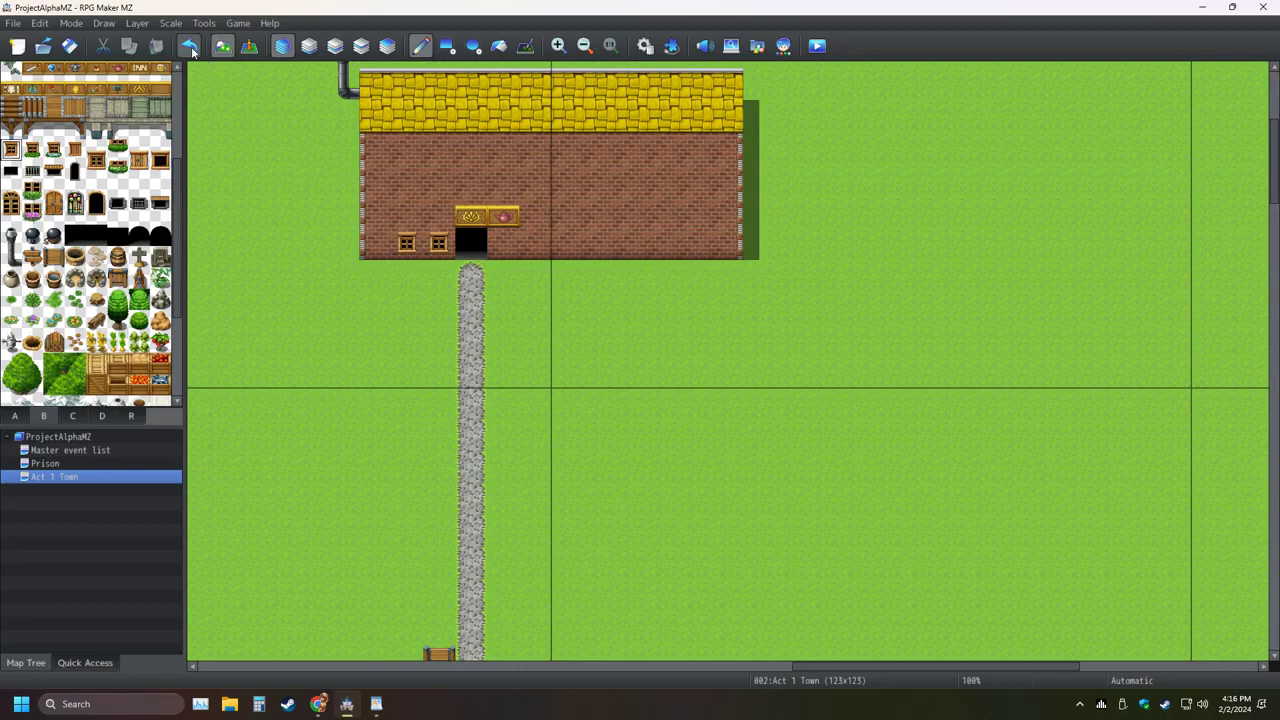
click(385, 238)
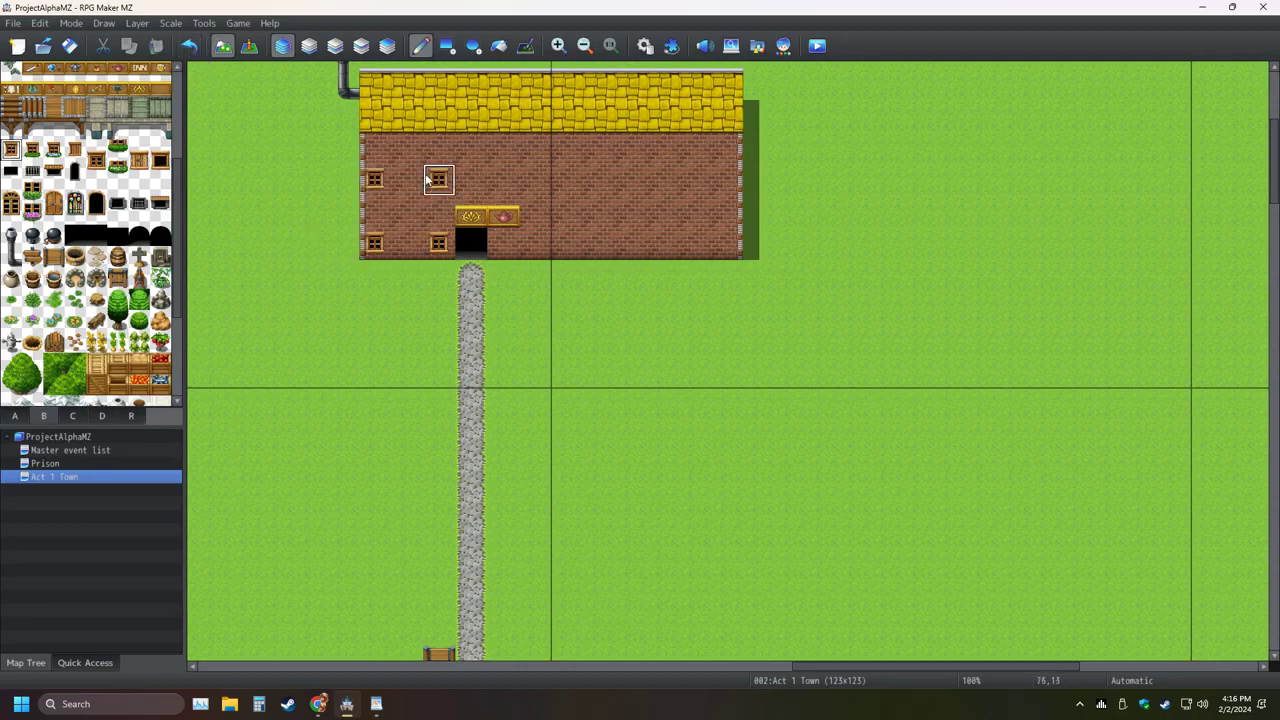
Add four evenly spaced columns of plain wooden windows in the same two rows east of the doorway, ending at the wall's east edge
click(535, 179)
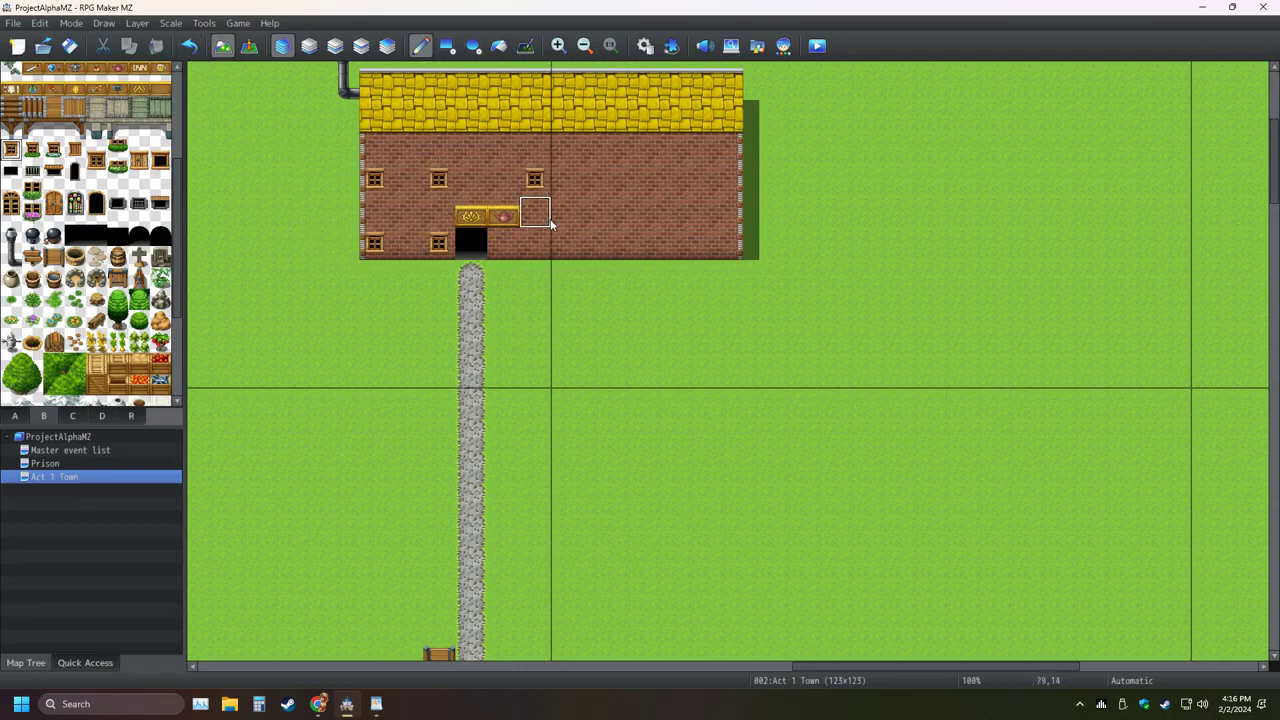
click(535, 243)
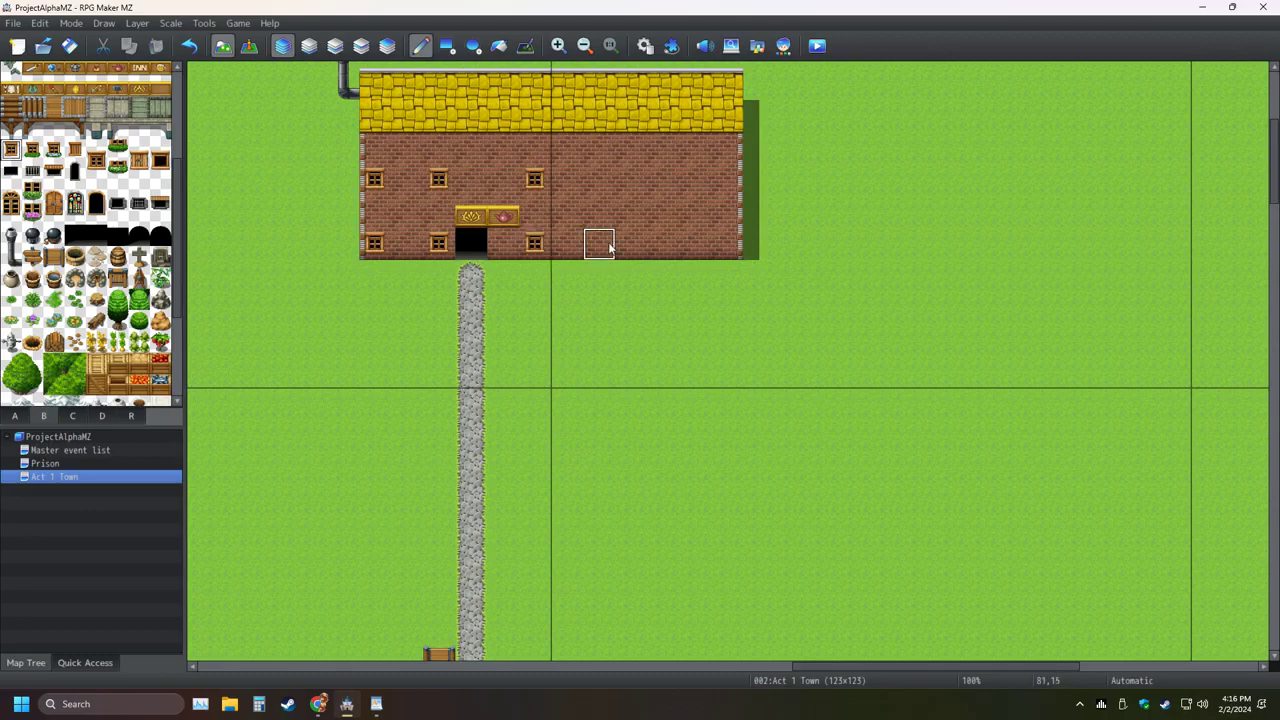
click(611, 191)
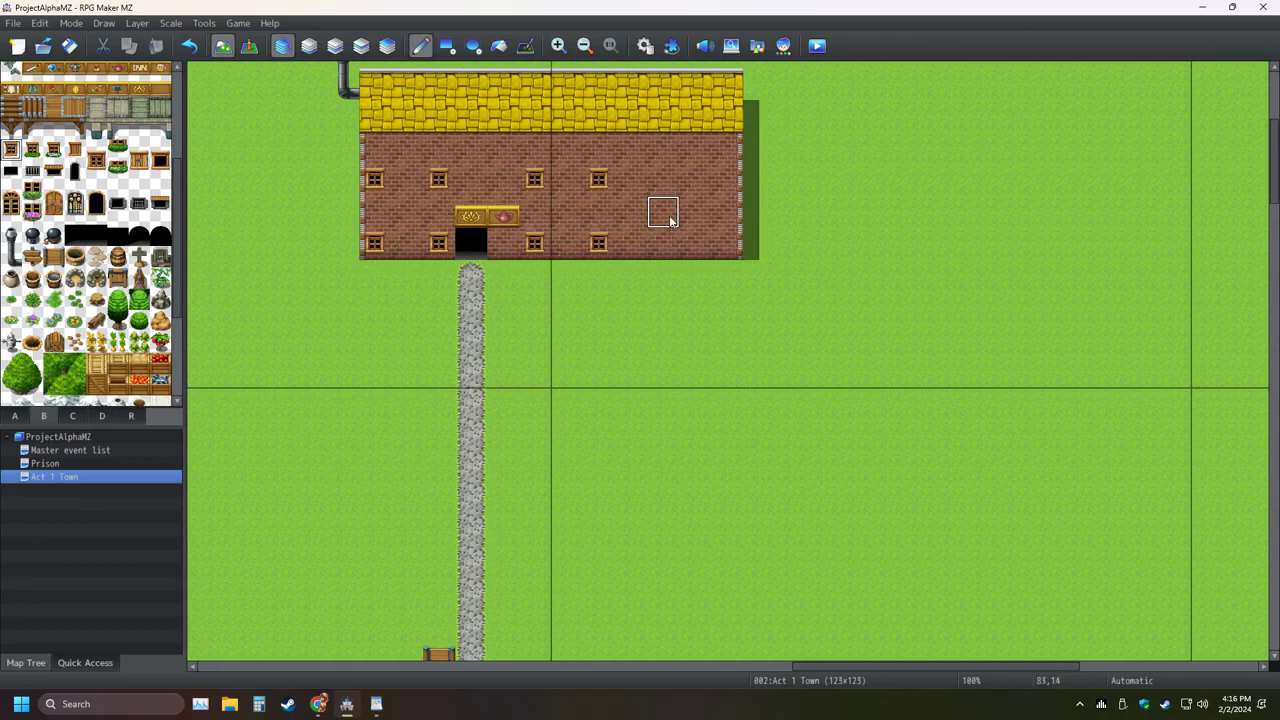
click(667, 247)
click(667, 183)
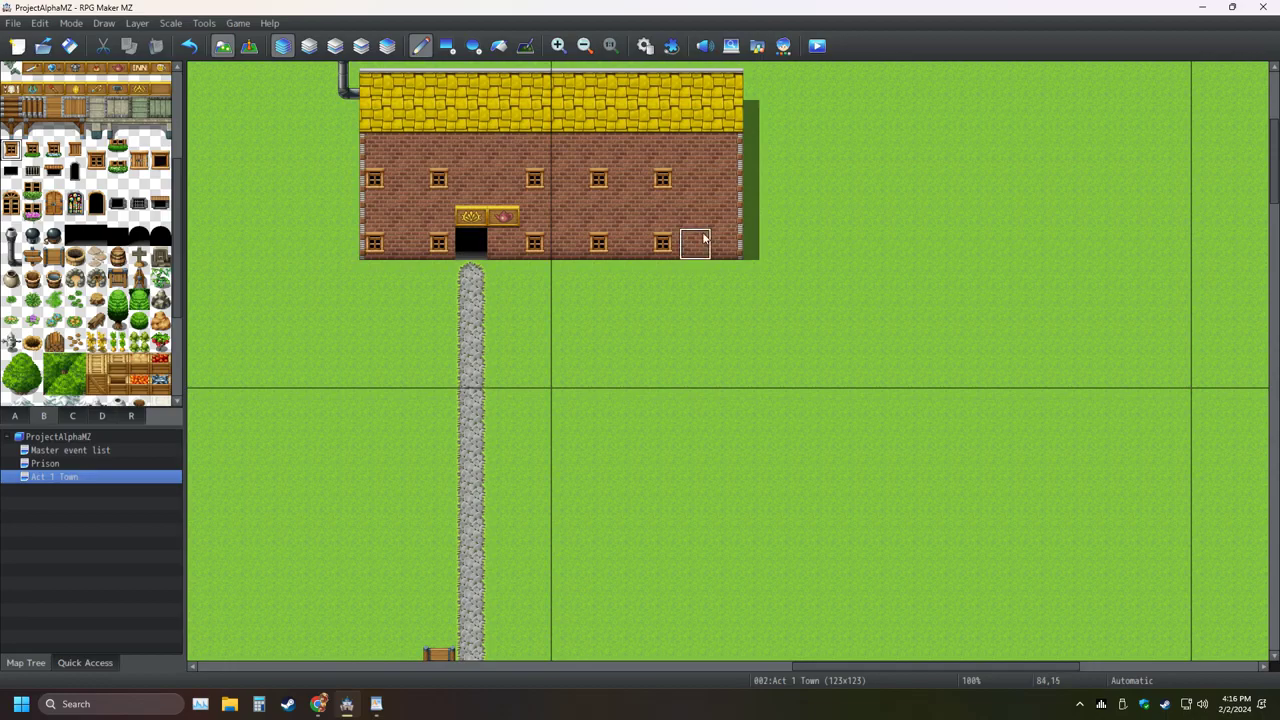
click(728, 246)
click(730, 192)
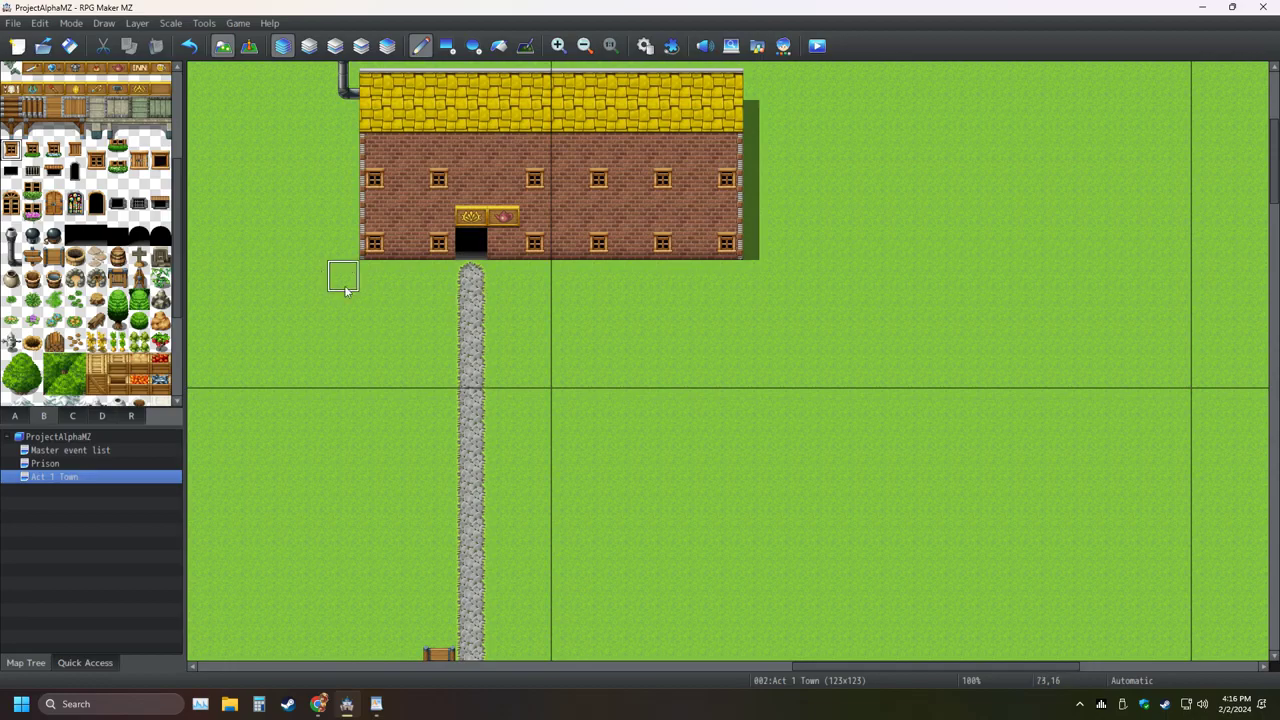
Replace the second and sixth upper windows and the third and fifth lower windows, counted from the west, with white-flowered window boxes
click(54, 152)
click(447, 192)
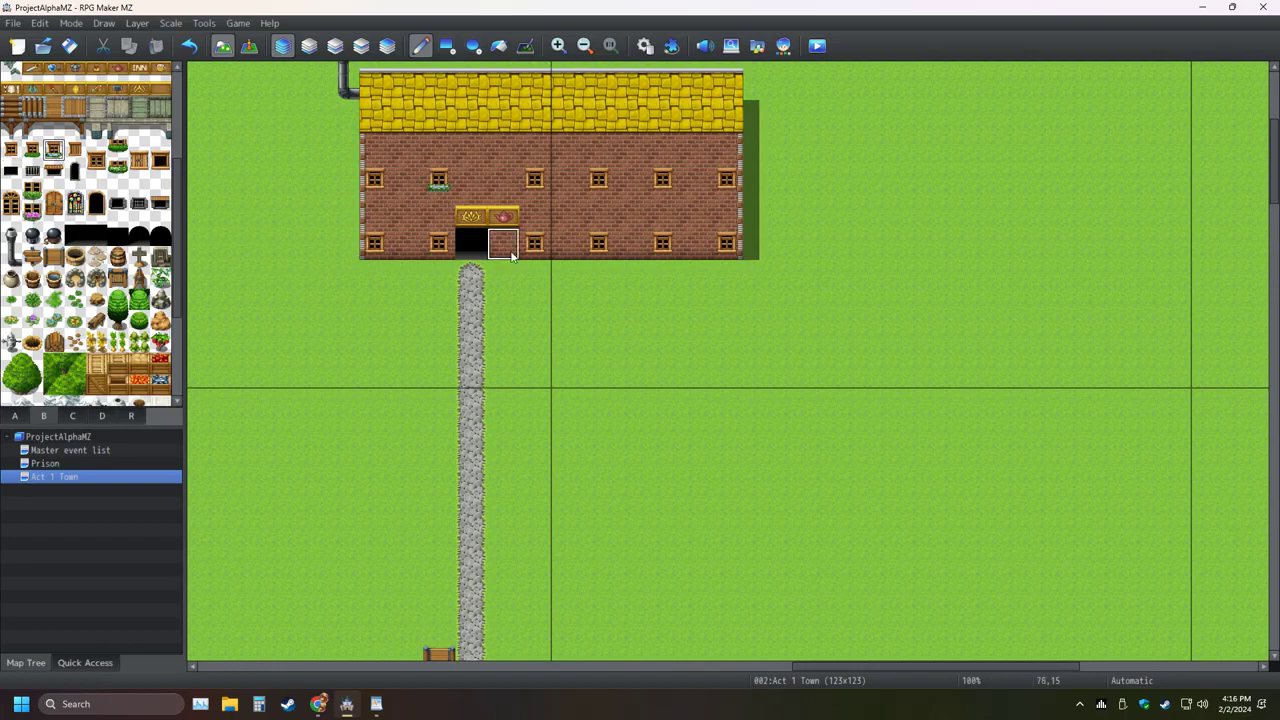
click(658, 248)
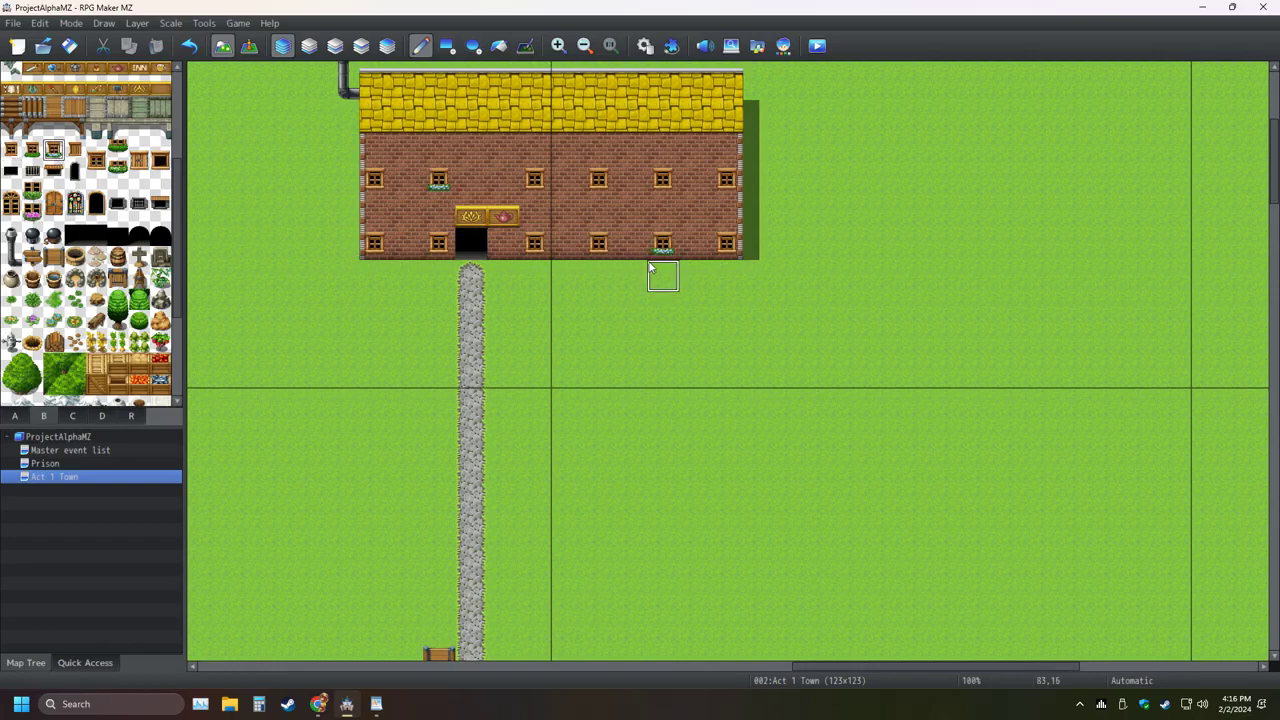
click(726, 185)
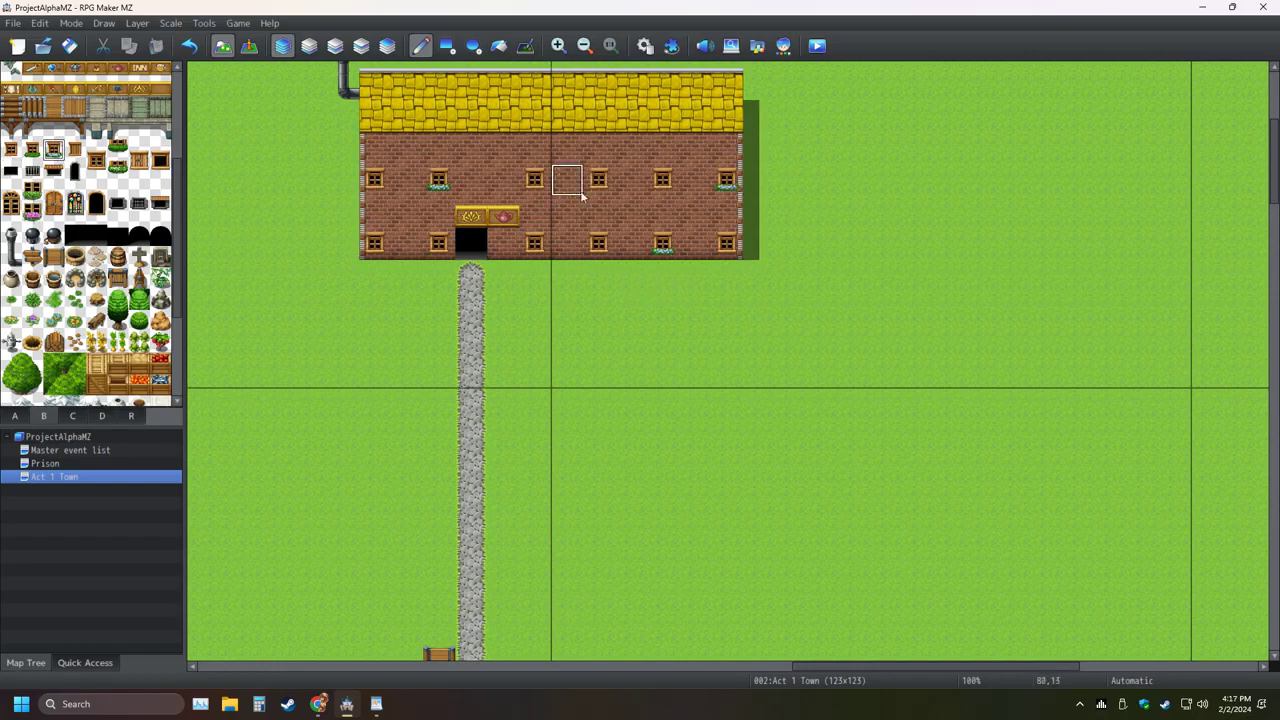
click(524, 252)
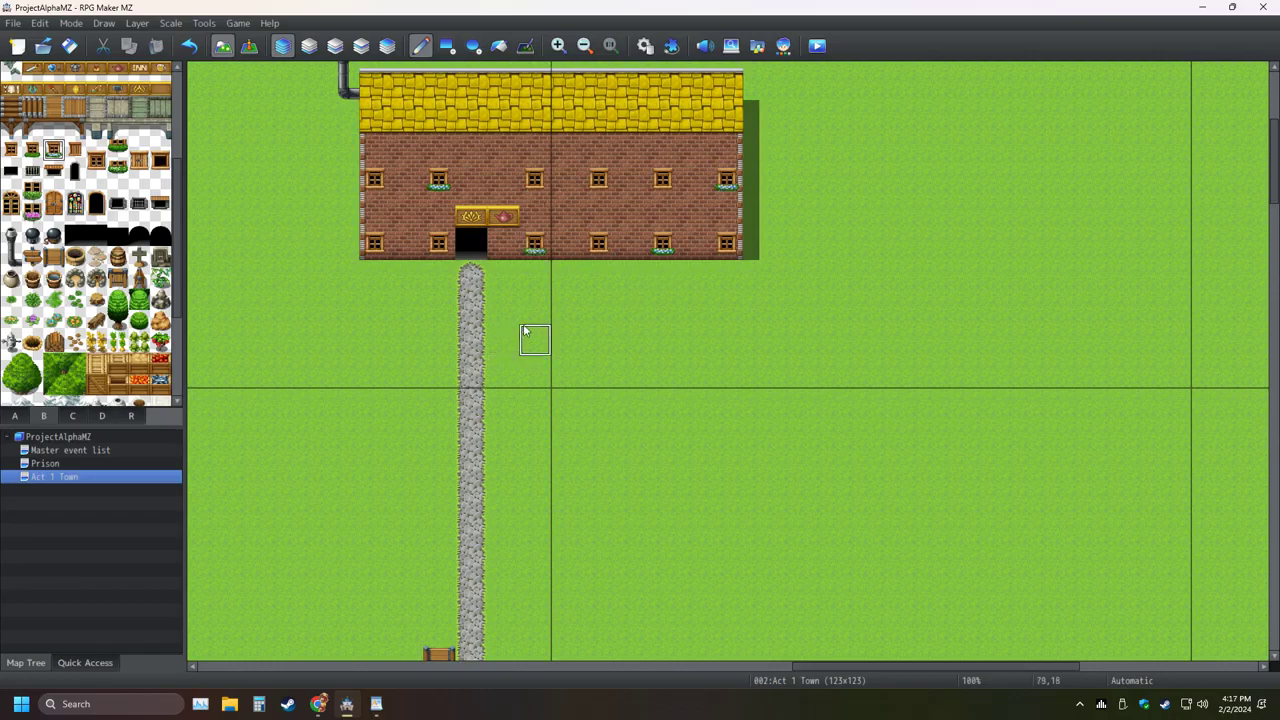
Replace both end windows of the lower row and the fifth upper window with green-planted window boxes, and save the project
click(32, 149)
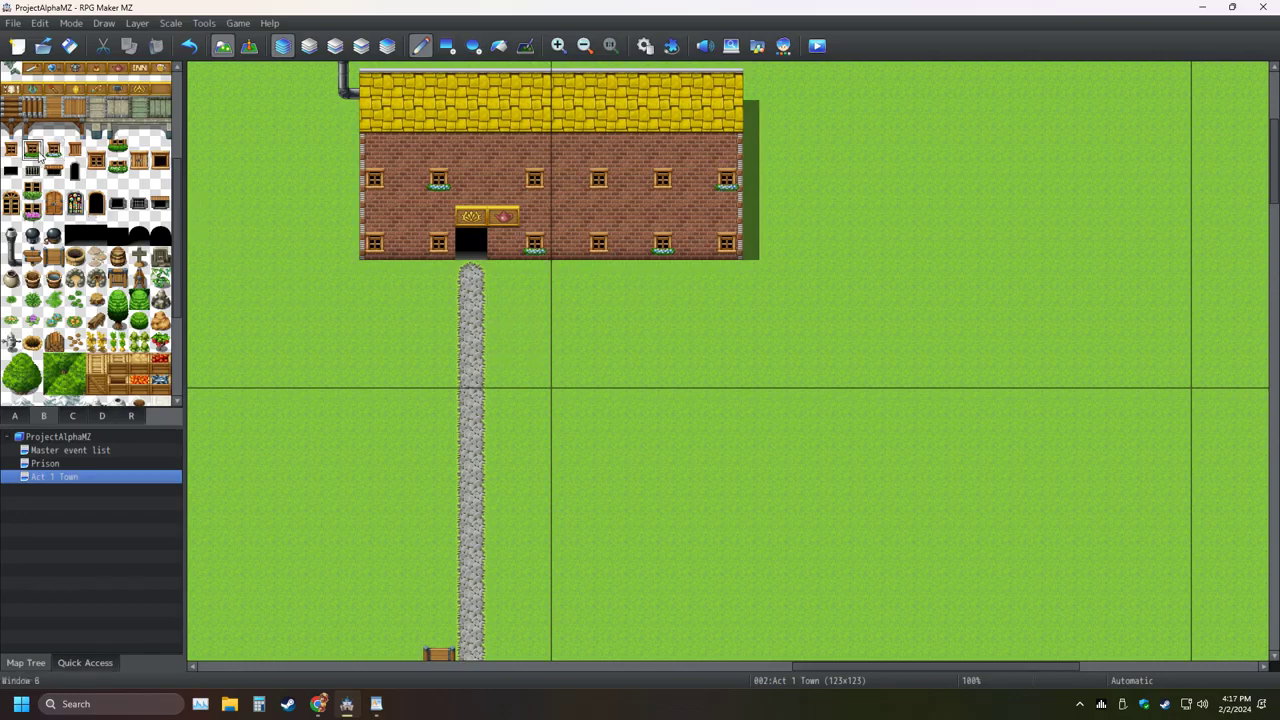
click(372, 248)
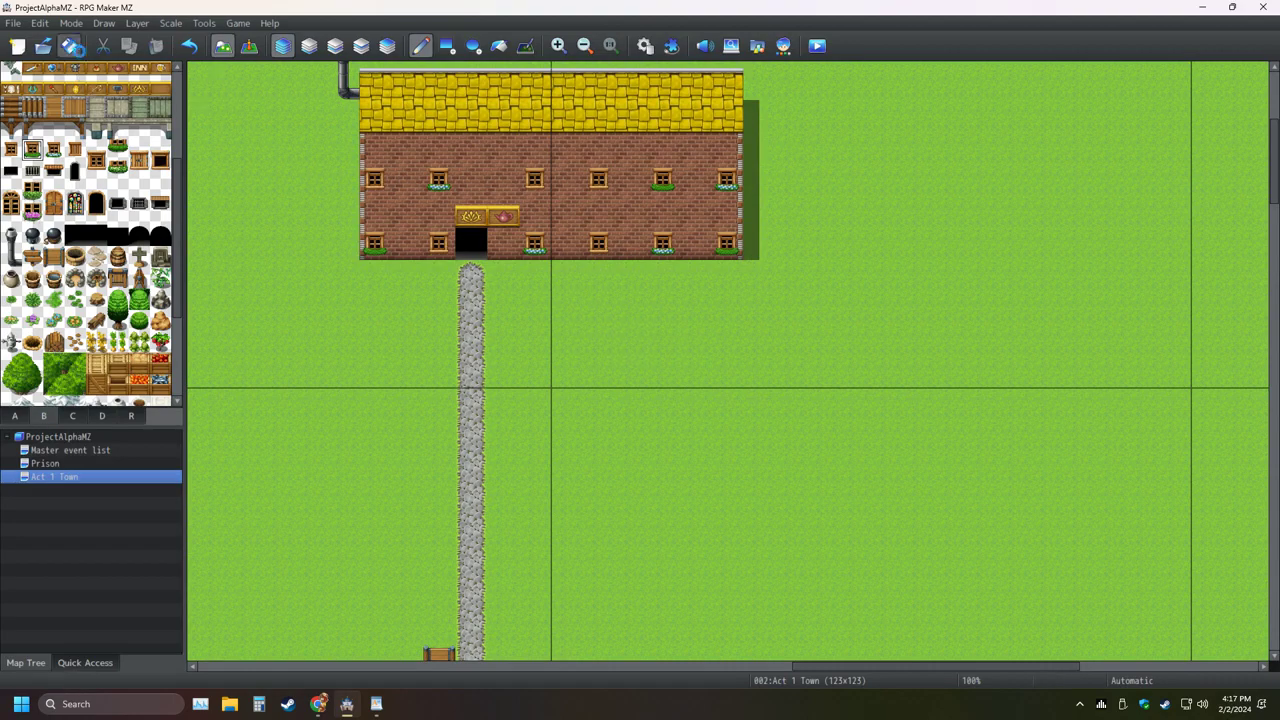
Check the Prison map briefly, return to Act 1 Town, and examine the layout of the entire town map
click(50, 465)
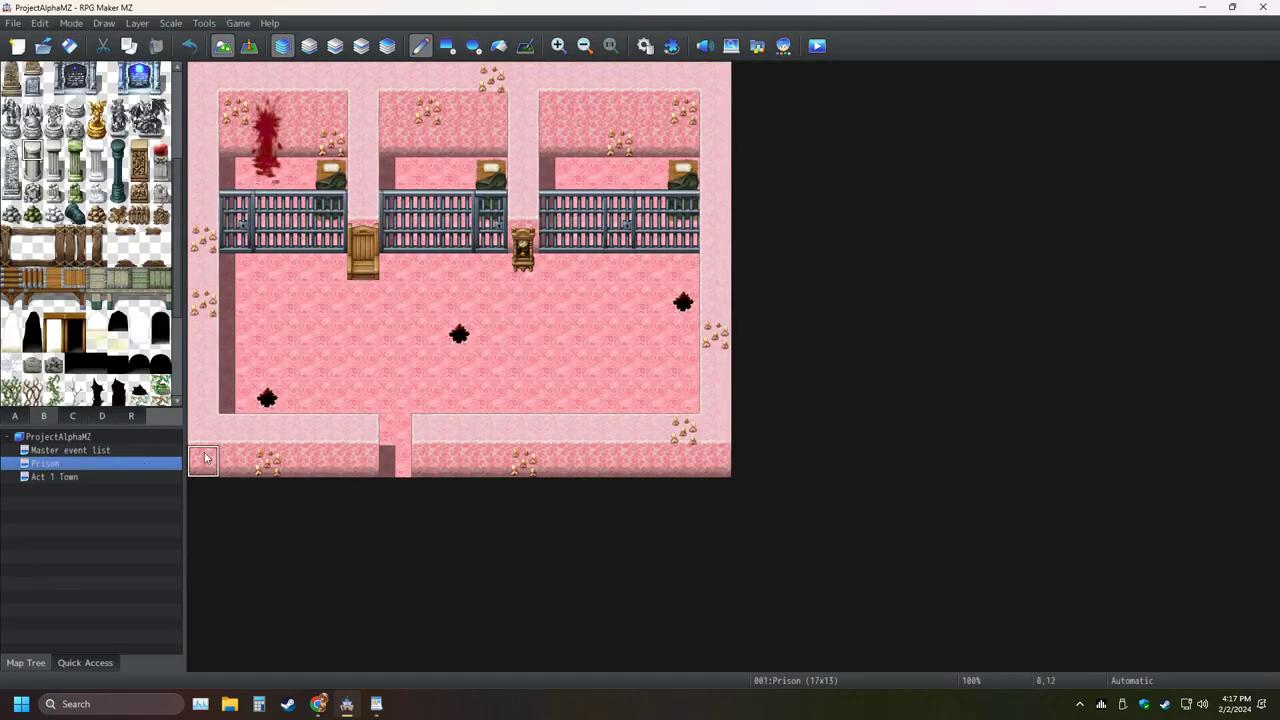
click(133, 477)
scroll(640, 290, down, 1)
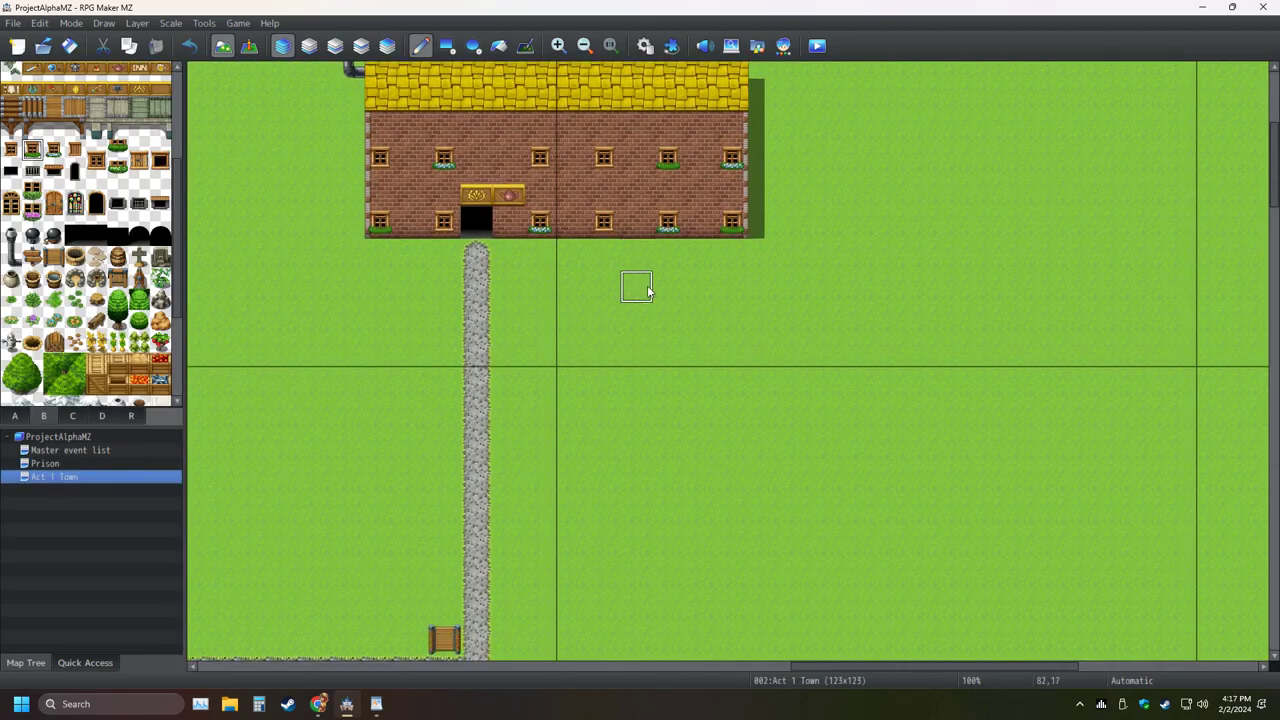
click(584, 46)
click(584, 46)
click(584, 46)
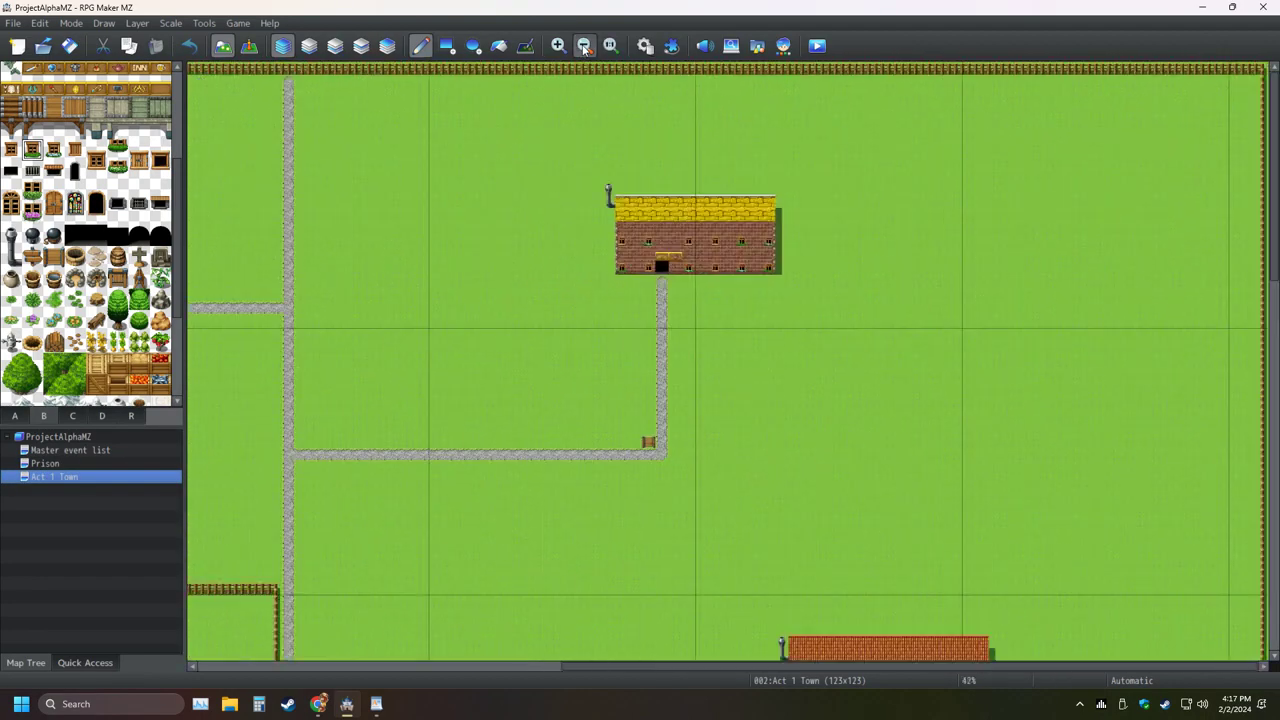
click(584, 46)
click(584, 46)
click(584, 46)
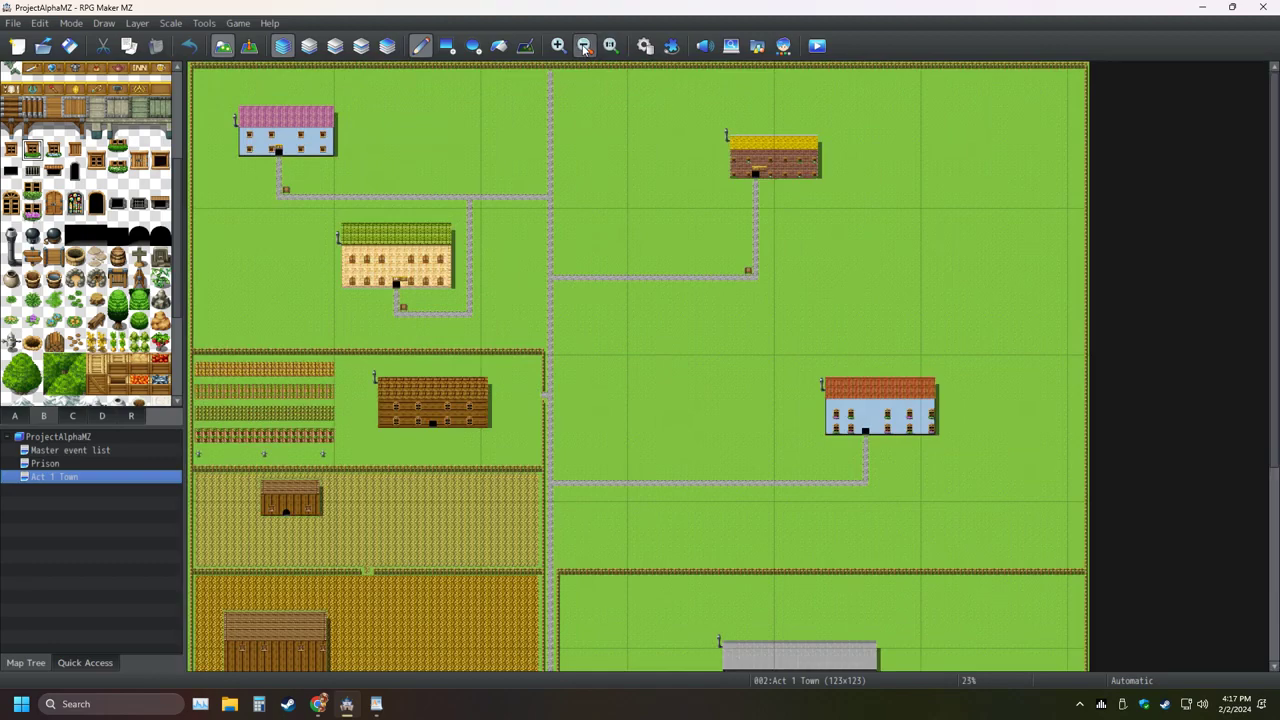
click(584, 46)
click(584, 46)
click(584, 46)
click(584, 46)
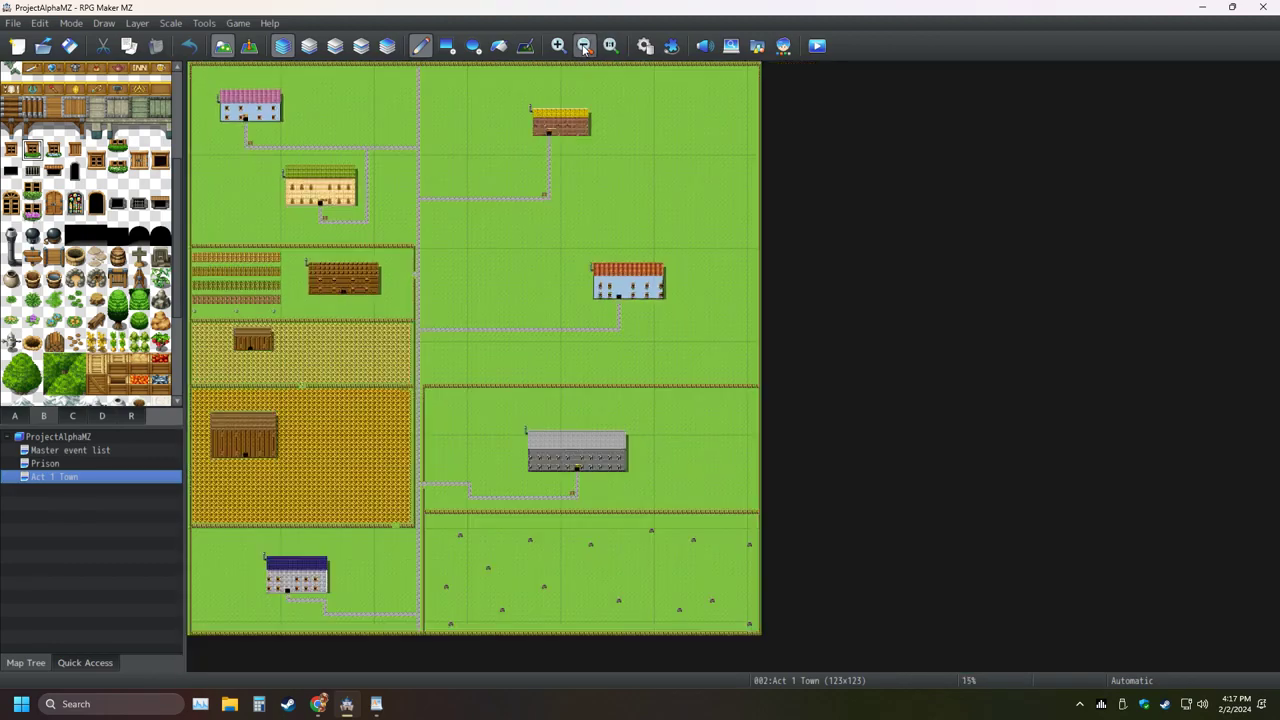
click(584, 46)
click(562, 46)
click(562, 46)
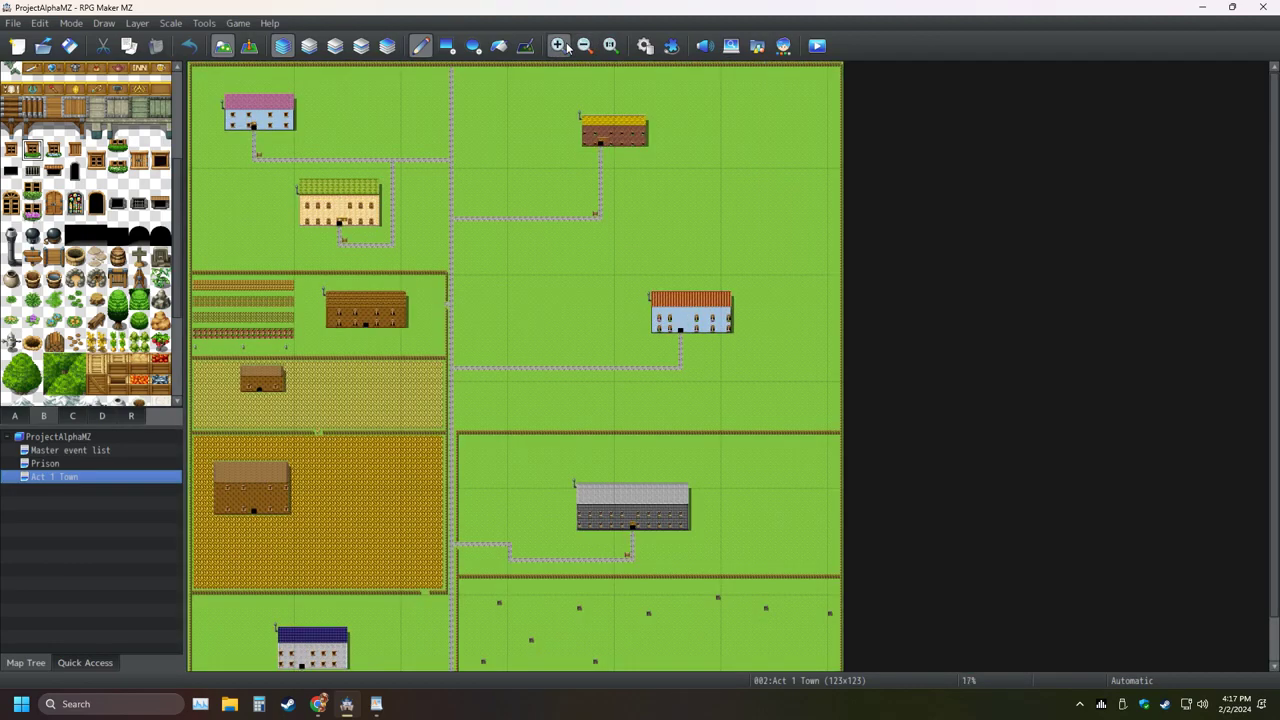
click(584, 46)
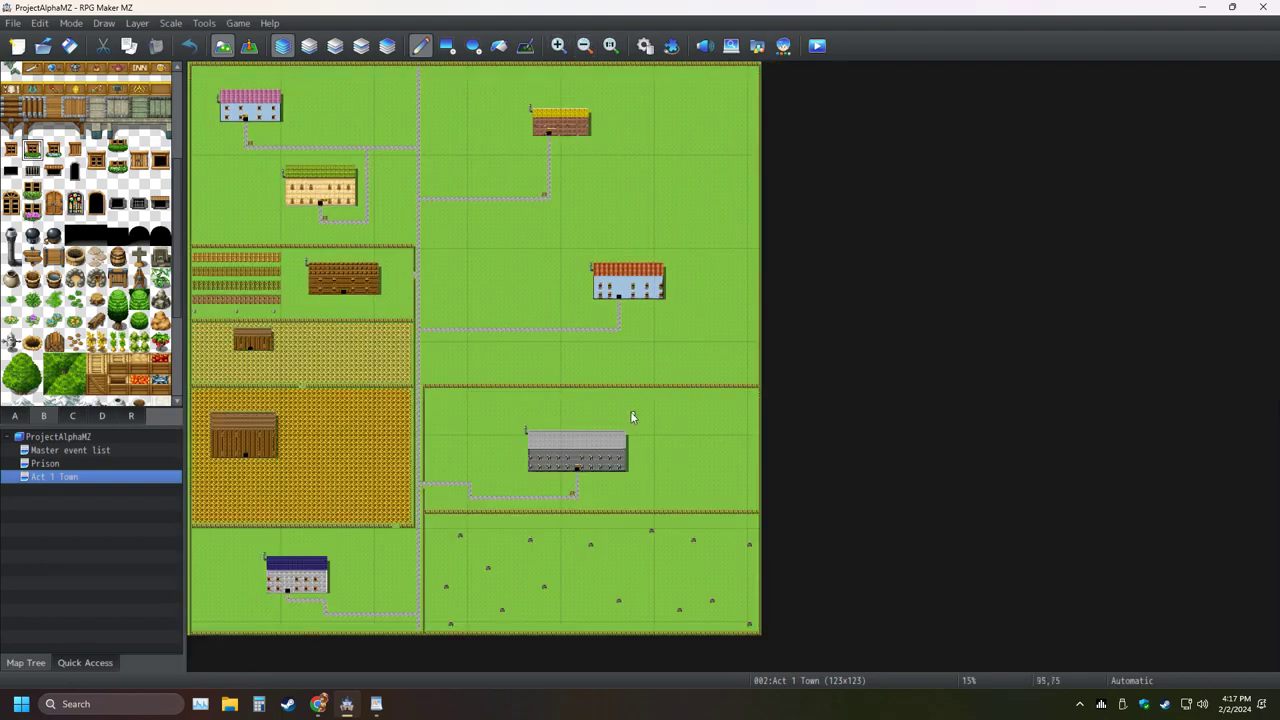